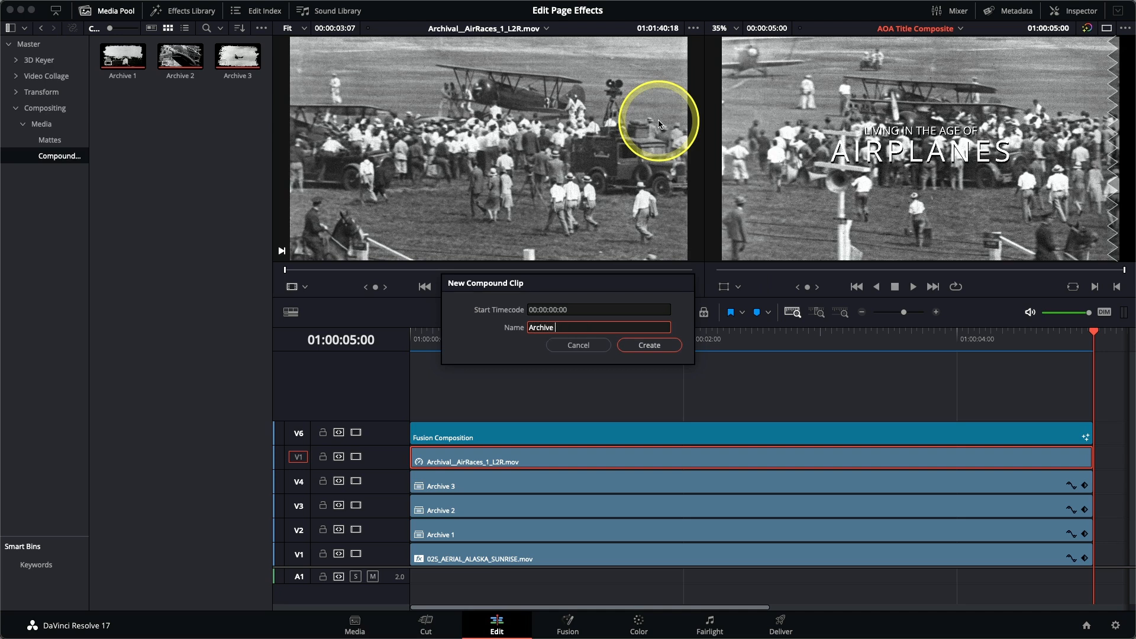
Step: Create the compound clip Archive 4 from the AirRaces clip and turn on stacked timelines
left_click(651, 346)
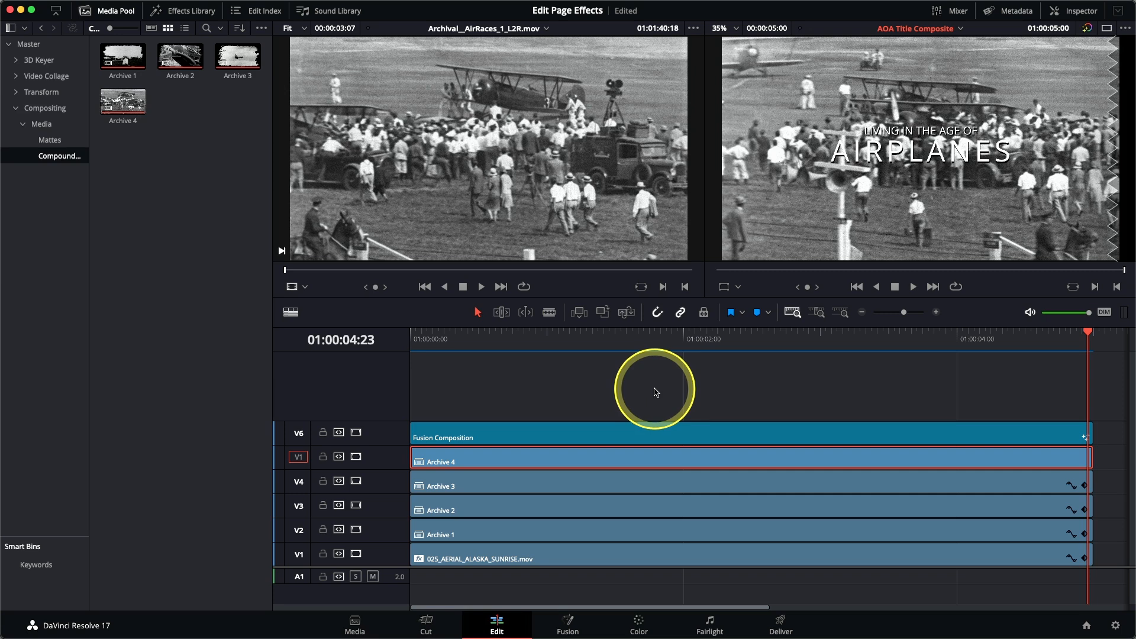
left_click(291, 312)
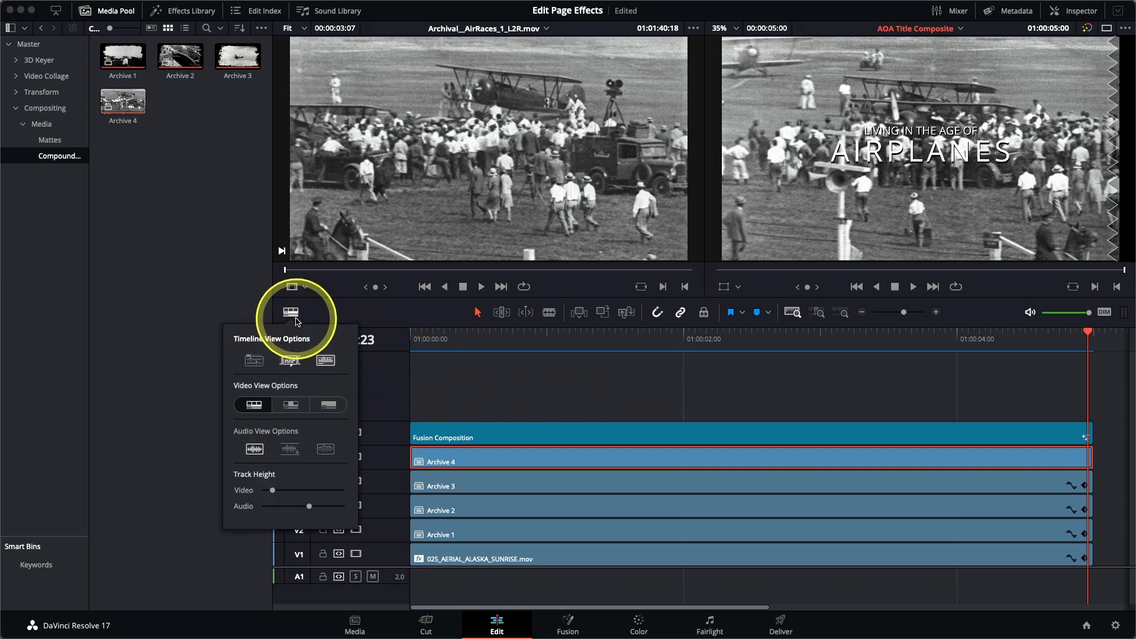
left_click(254, 361)
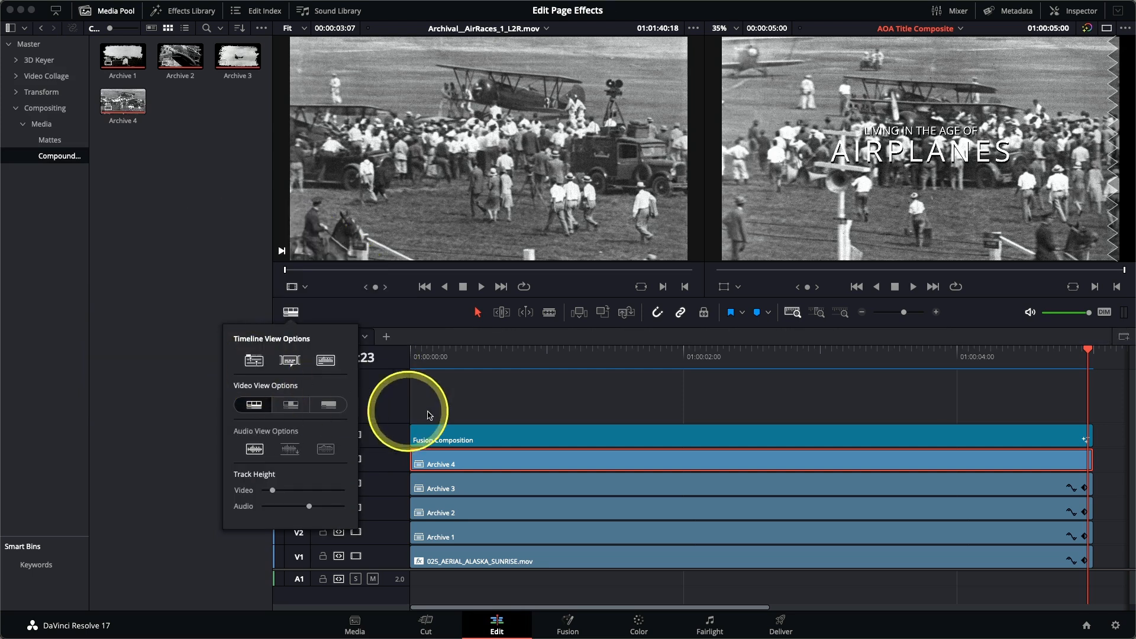
Step: Open the Archive 4 compound clip in its own timeline and add one video track below the first track, with 0 audio tracks
right_click(496, 462)
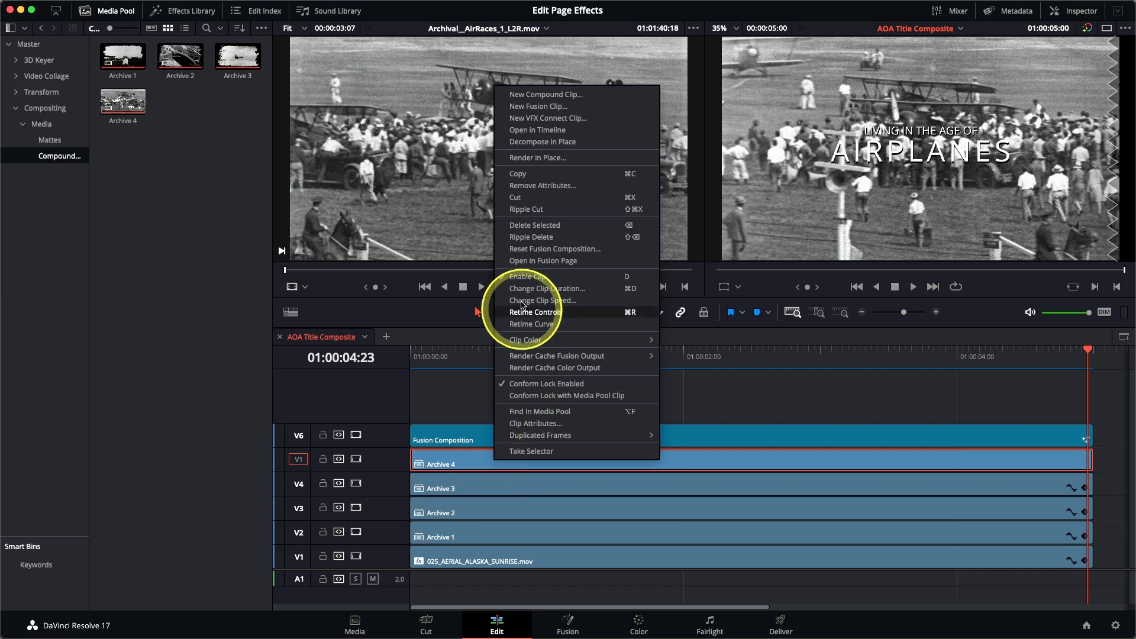
left_click(539, 130)
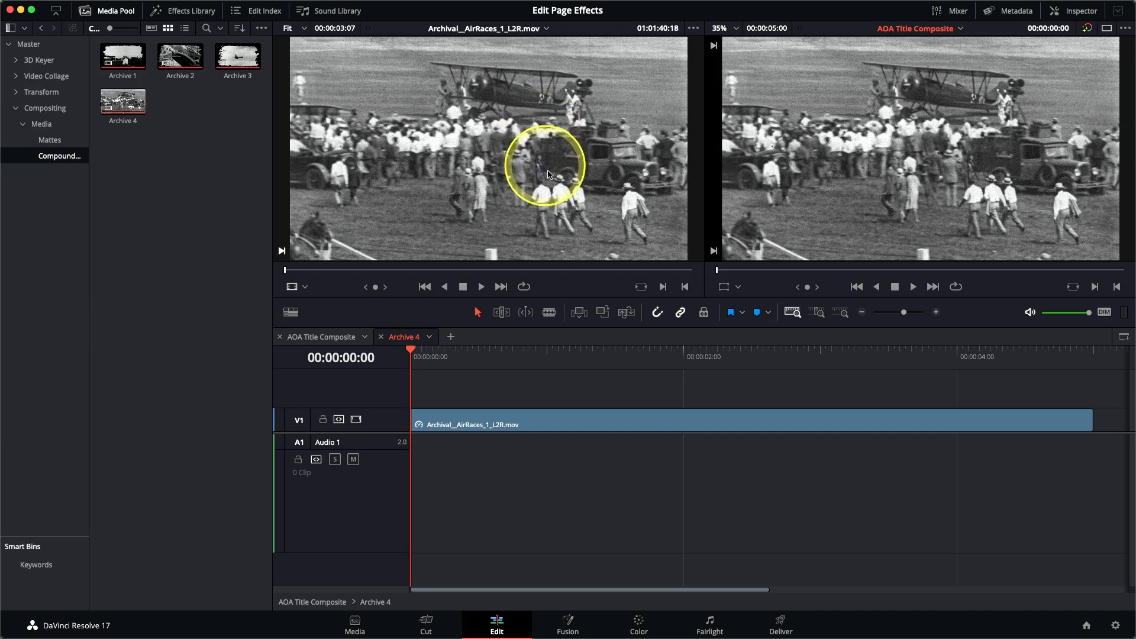
right_click(393, 421)
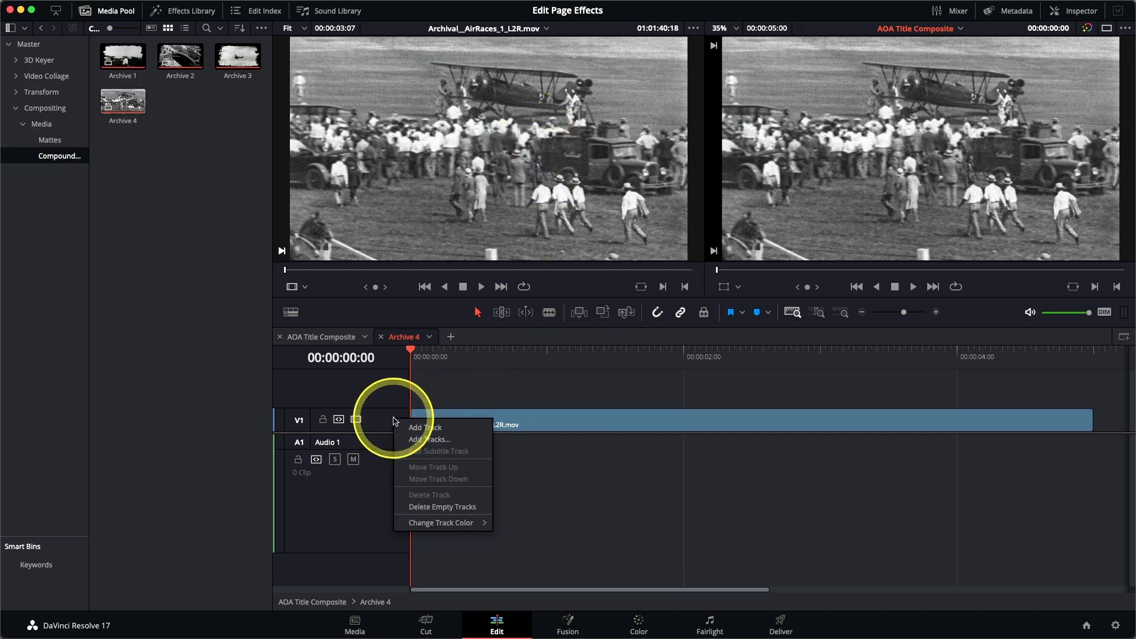
left_click(430, 438)
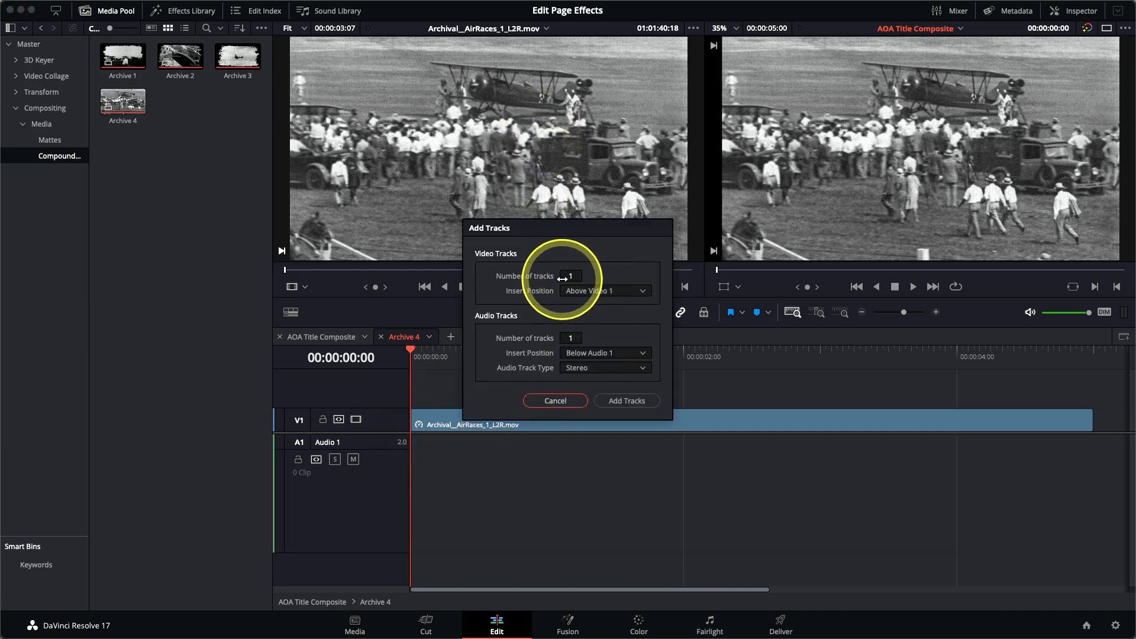
double_click(565, 336)
type("0")
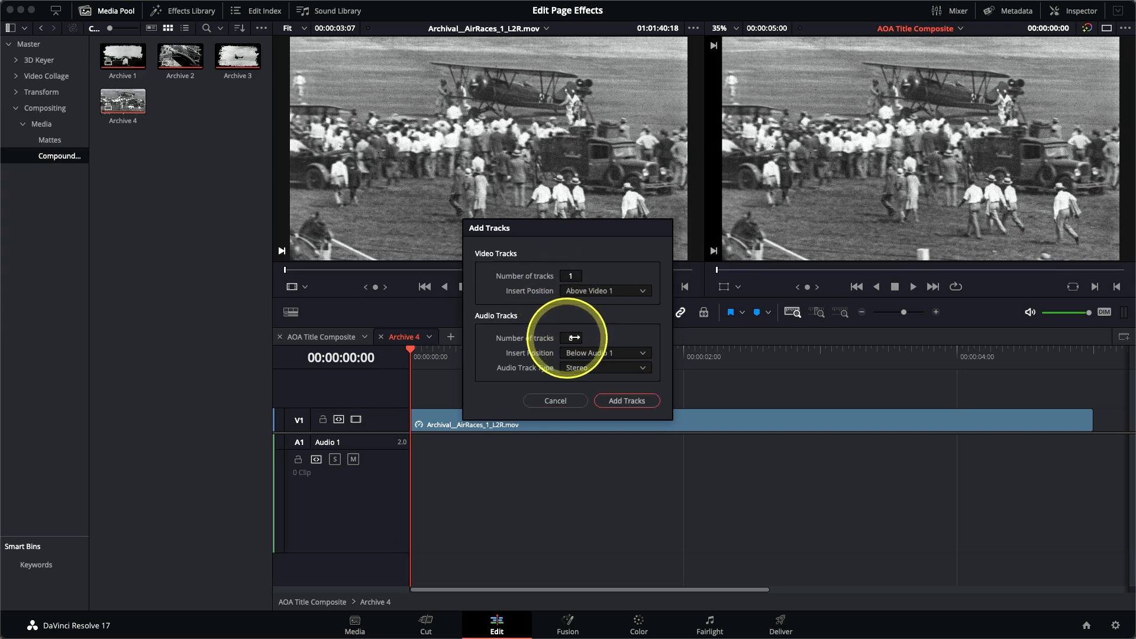
left_click(602, 292)
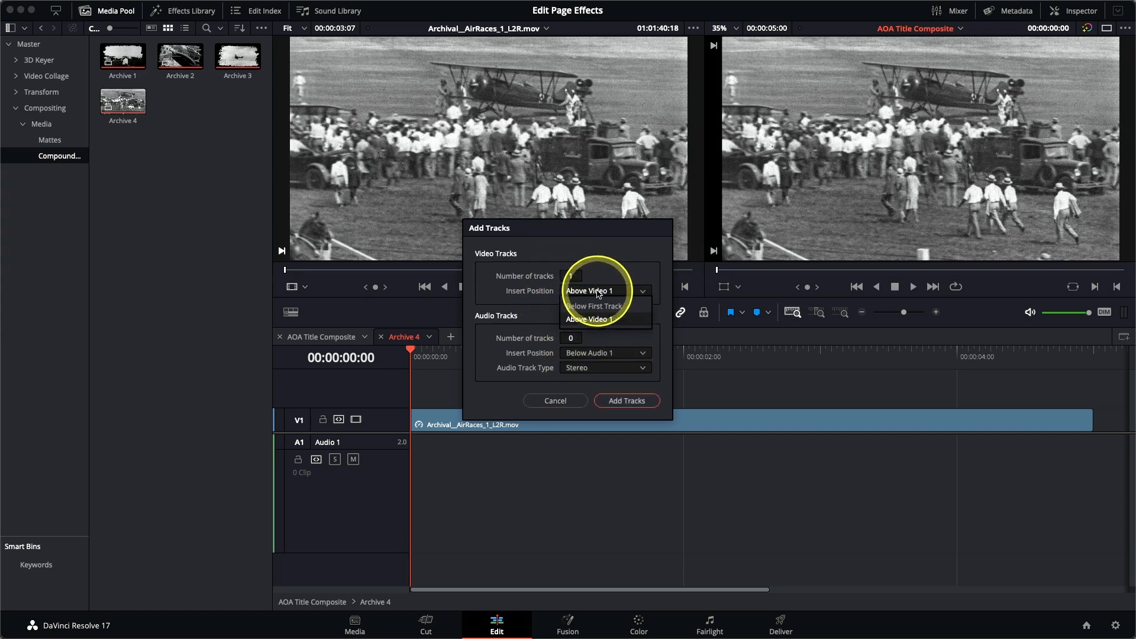
left_click(598, 307)
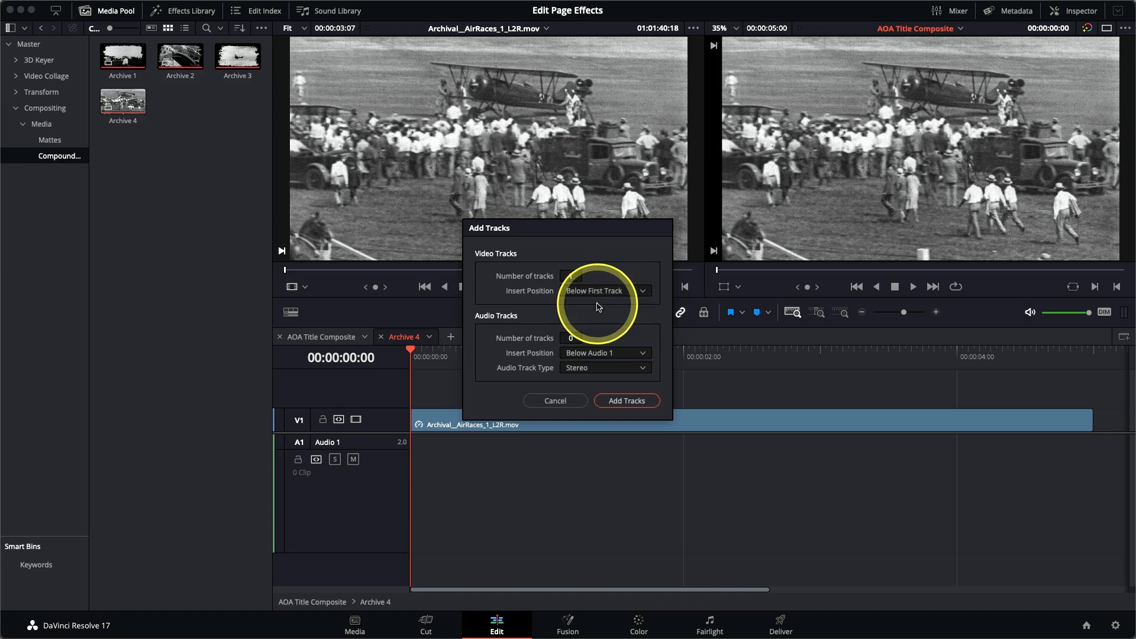
left_click(632, 402)
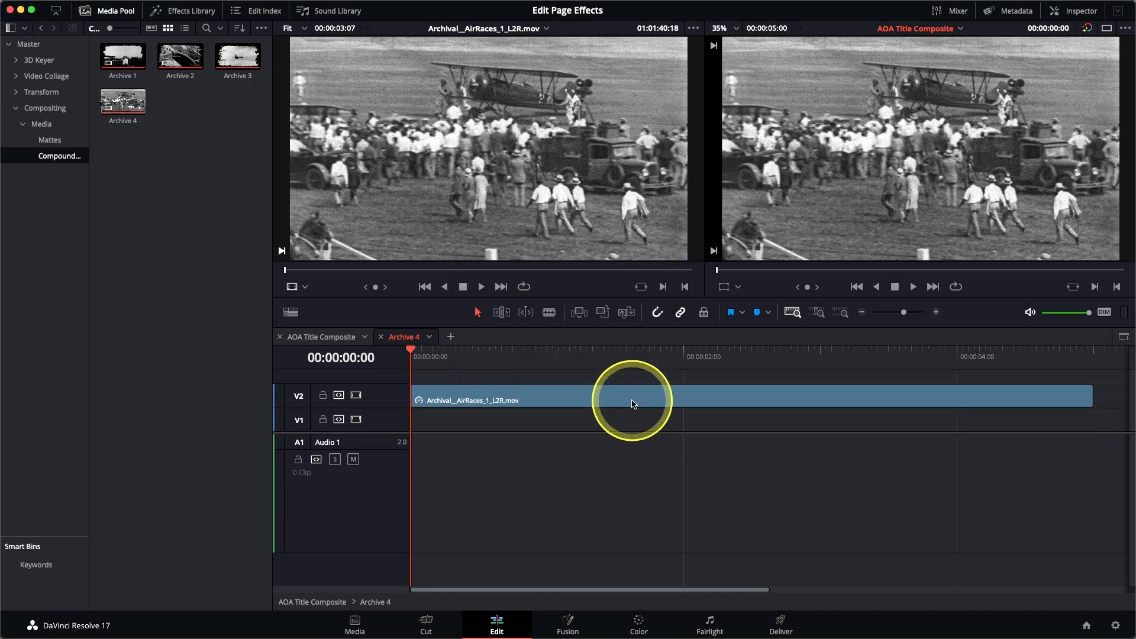
Step: Place matte 4 alpha.png from the Mattes bin on track V1 and extend it to the end of the AirRaces clip
left_click(56, 143)
left_click(128, 112)
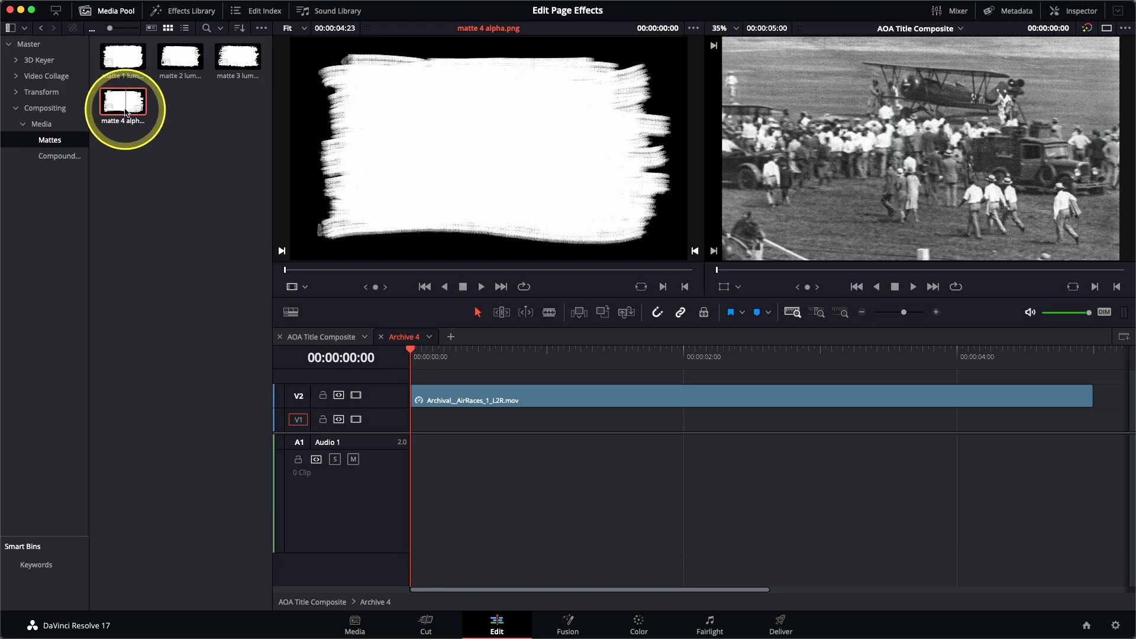
left_click_drag(125, 111, 837, 170)
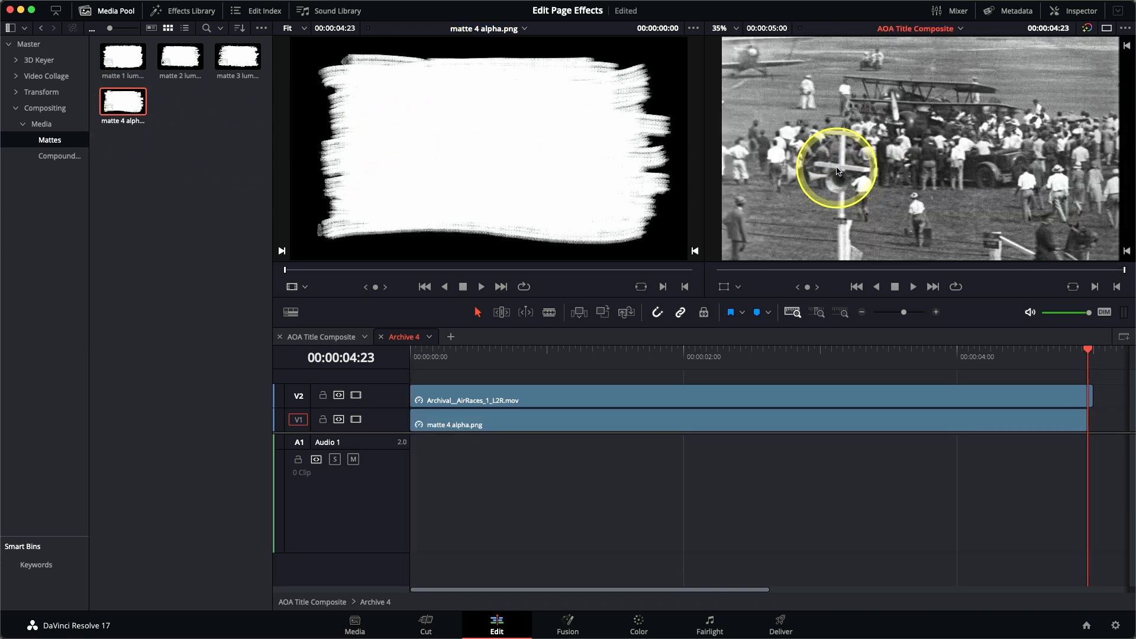
left_click_drag(1092, 427, 1095, 419)
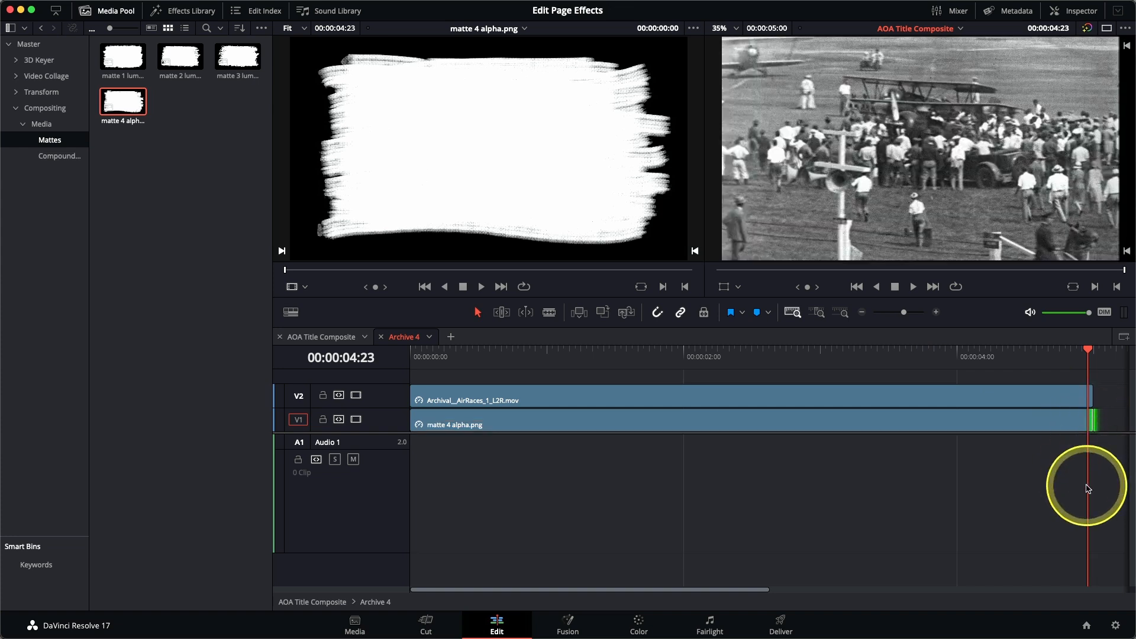
Step: Set the composite mode of the matte 4 alpha.png clip on V1 to Alpha
left_click(730, 355)
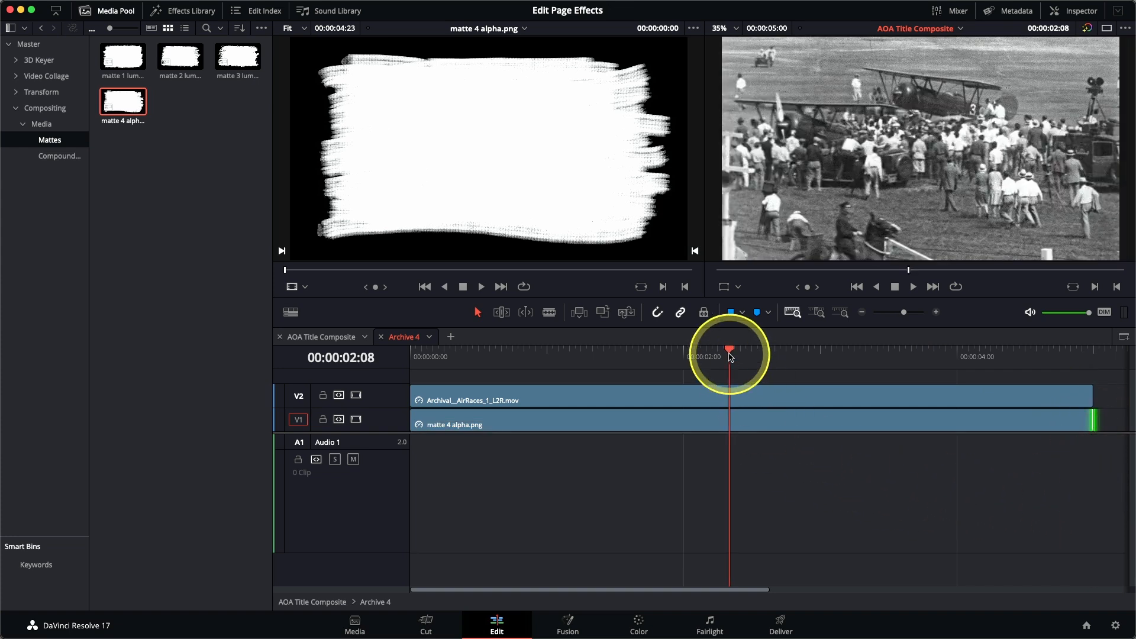
left_click(653, 430)
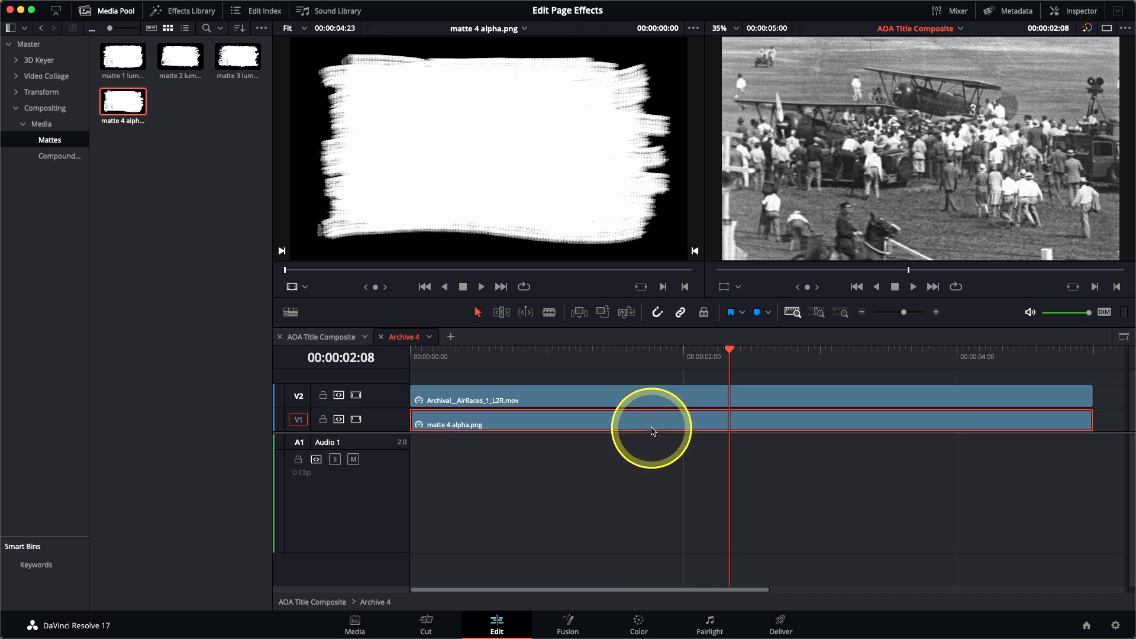
left_click(1086, 11)
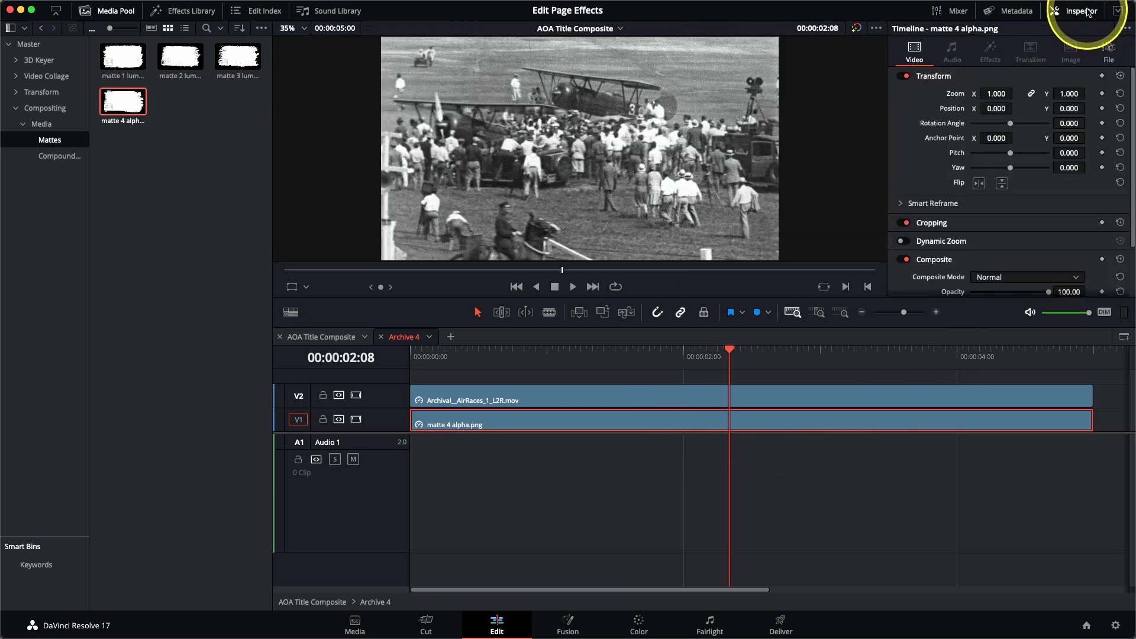
scroll(1058, 145, "down", 3)
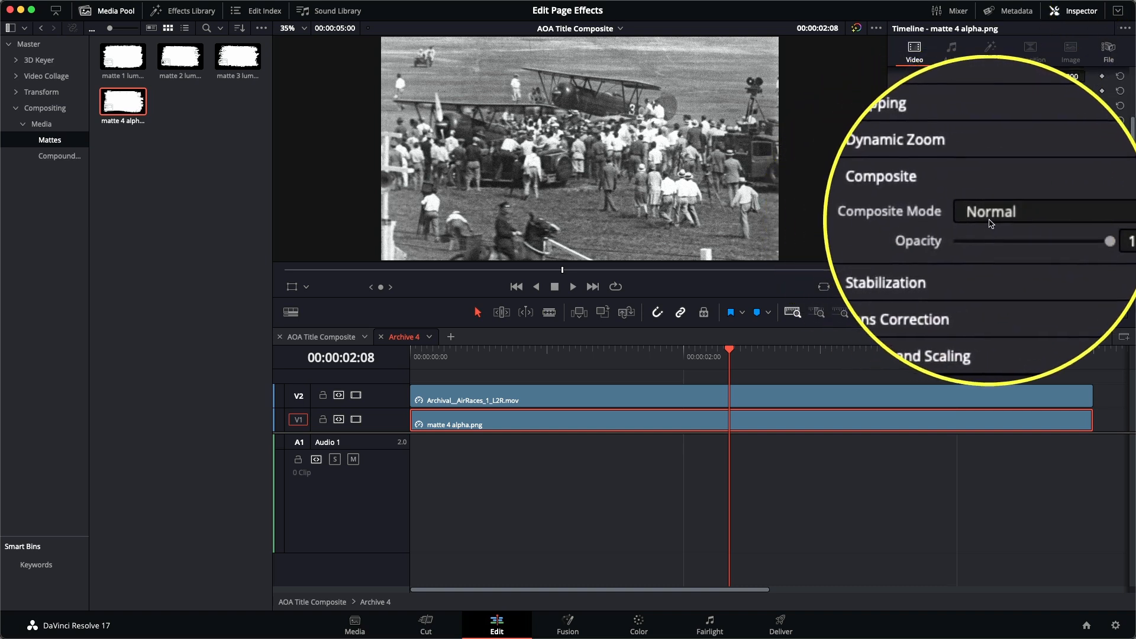
left_click(994, 222)
scroll(994, 255, "down", 5)
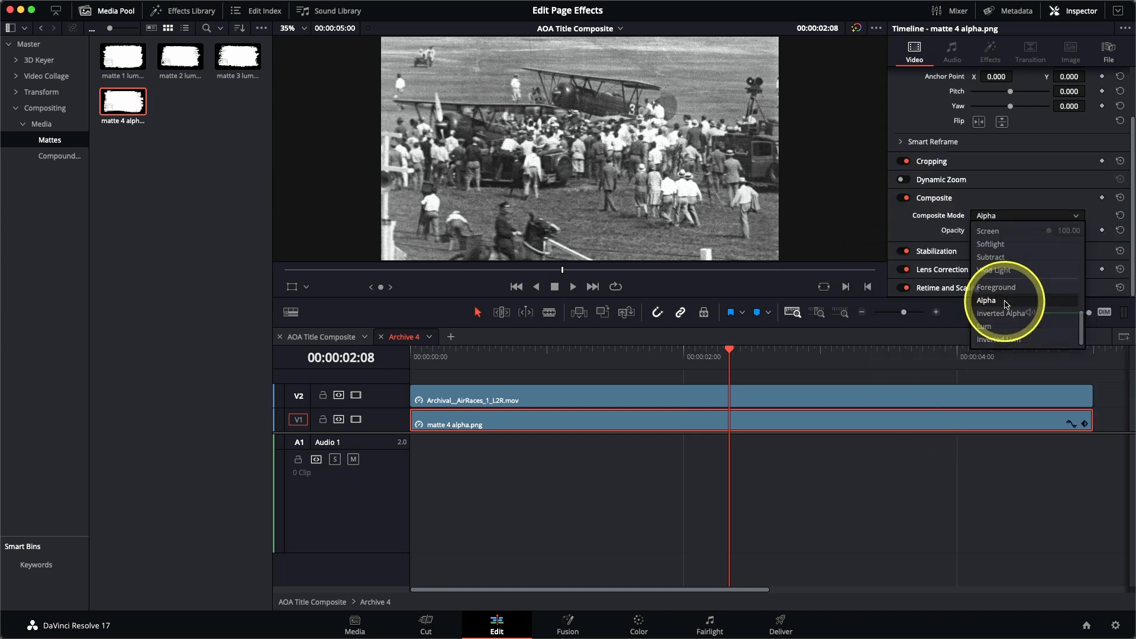
left_click(1005, 304)
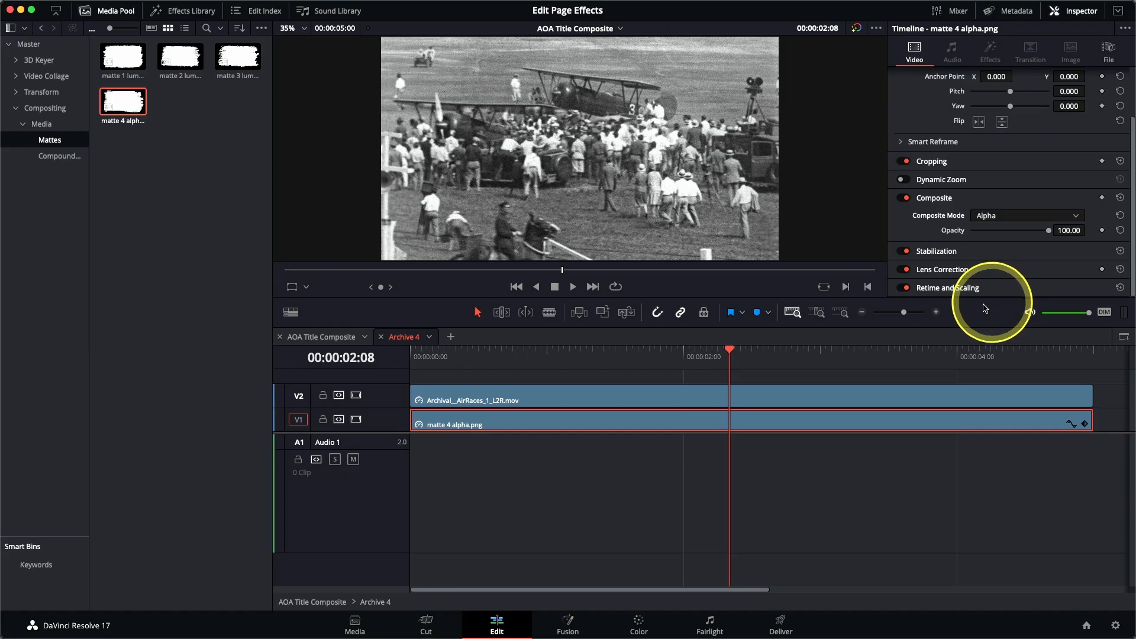
Step: Set the composite mode of the AirRaces clip on V2 to Foreground
left_click(709, 395)
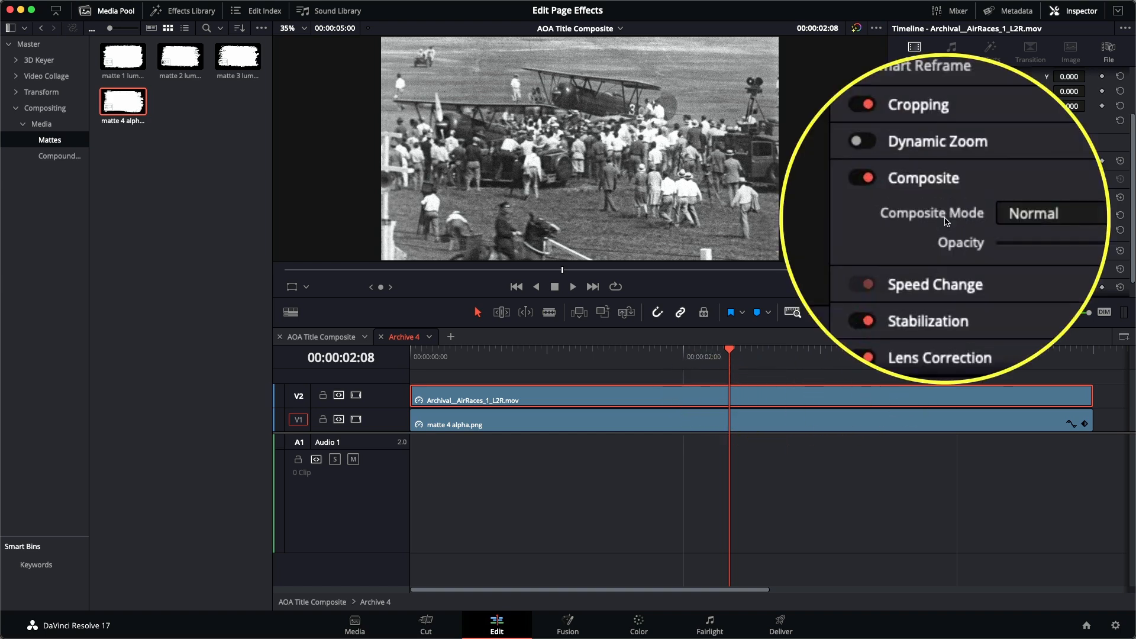
left_click(1000, 216)
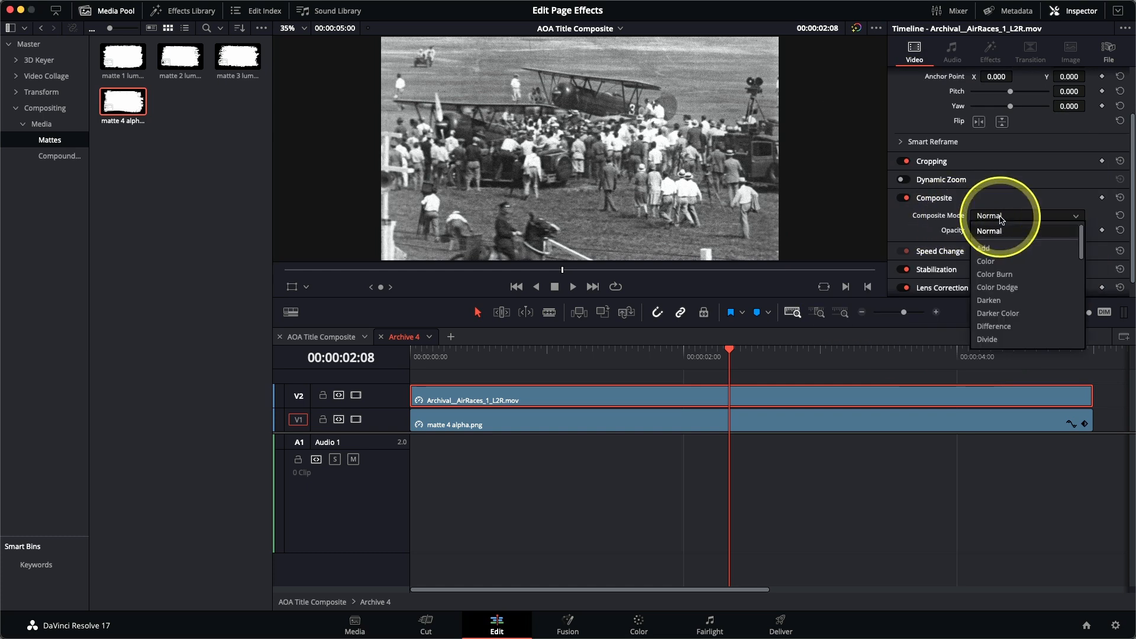
scroll(1030, 284, "down", 5)
scroll(1010, 297, "down", 3)
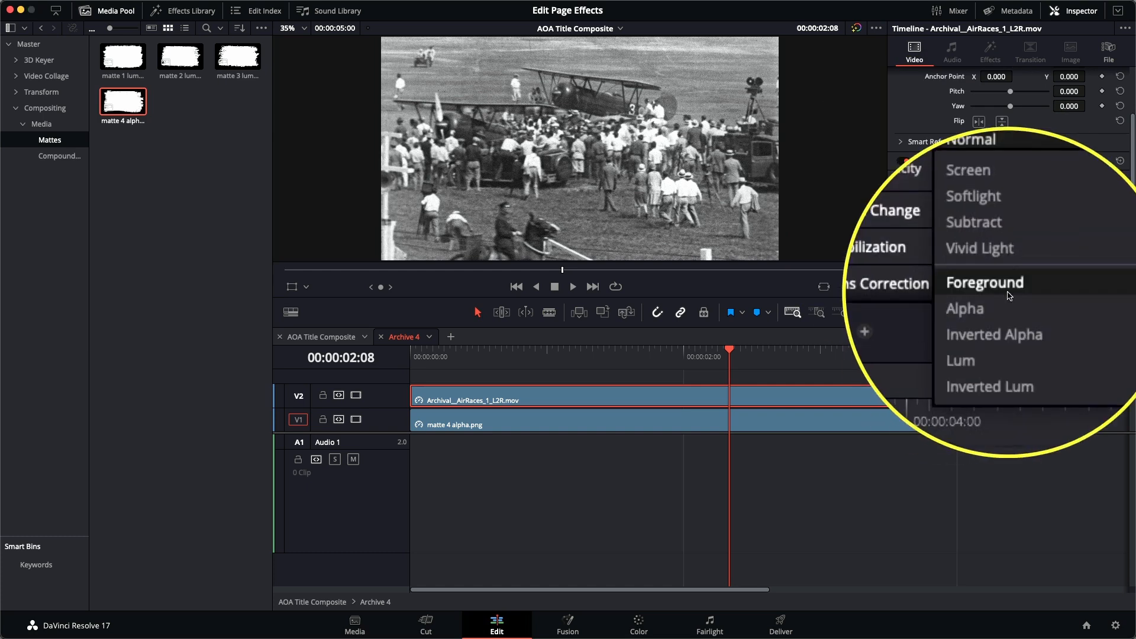
left_click(1009, 296)
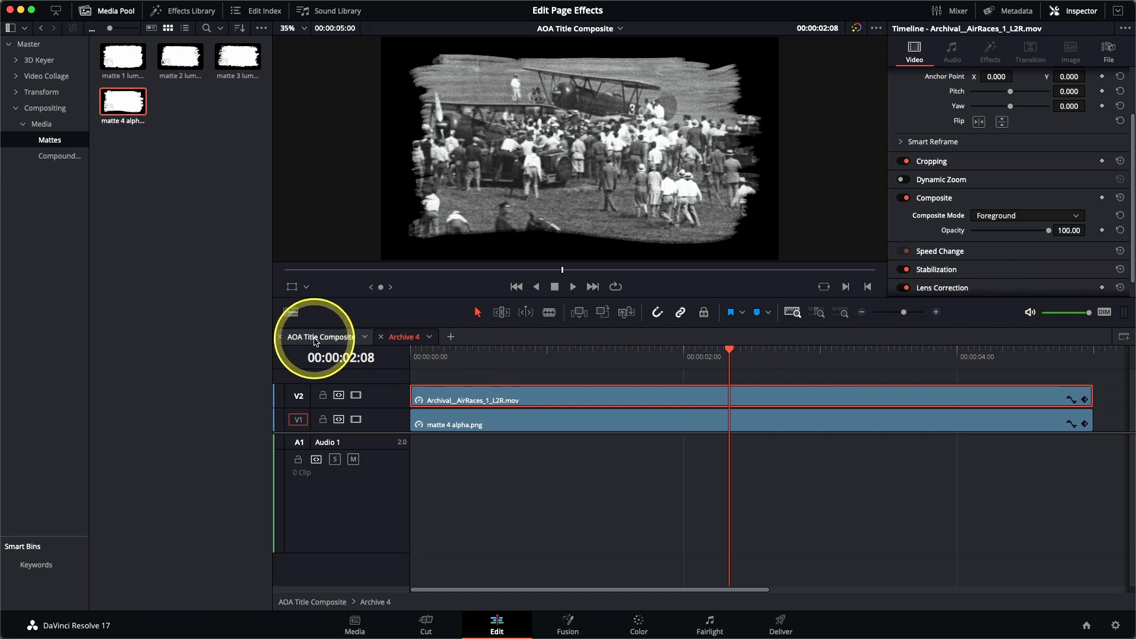
Step: Return to the AOA Title Composite timeline, scale Archive 4 to about 0.396 and place it in the frame's lower-right corner, about X 551, Y -269
left_click(316, 342)
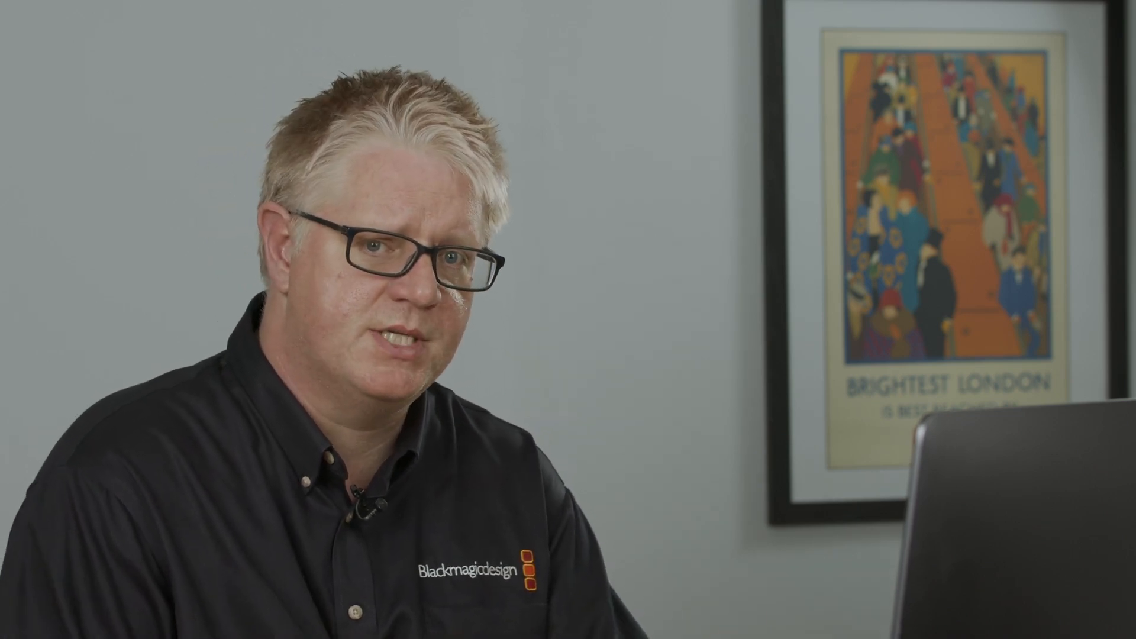
left_click(319, 343)
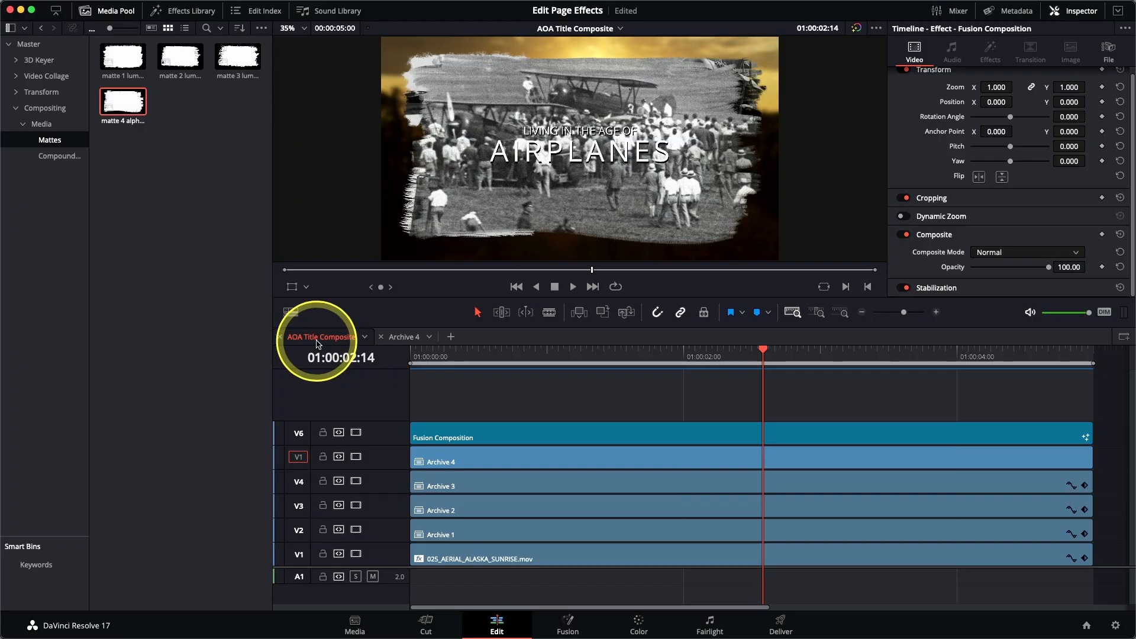
left_click(533, 469)
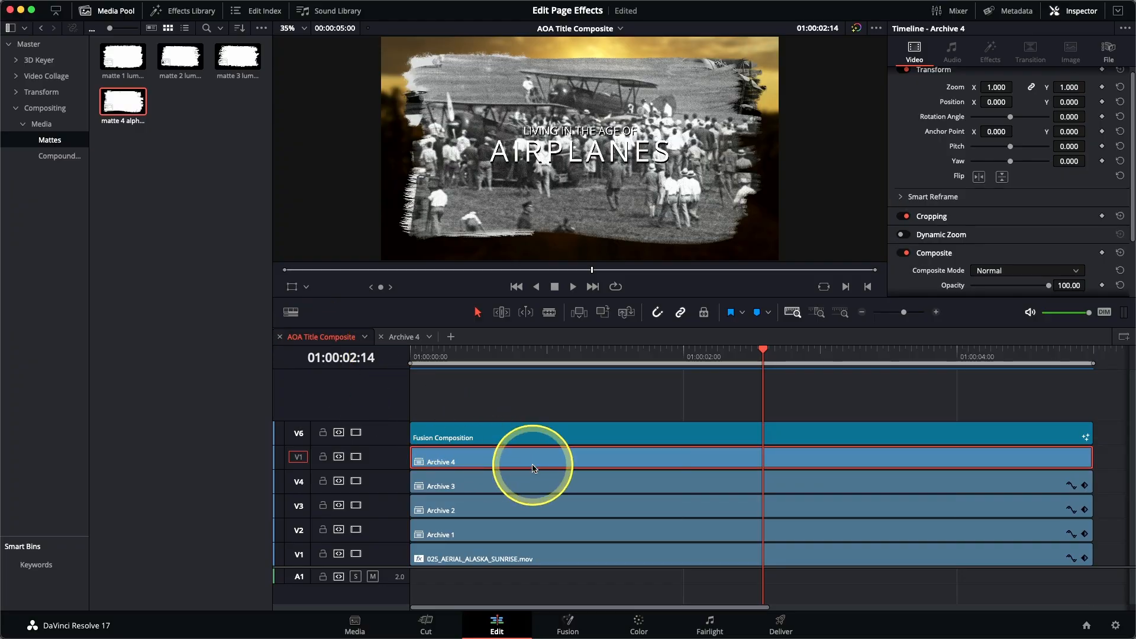
left_click(292, 287)
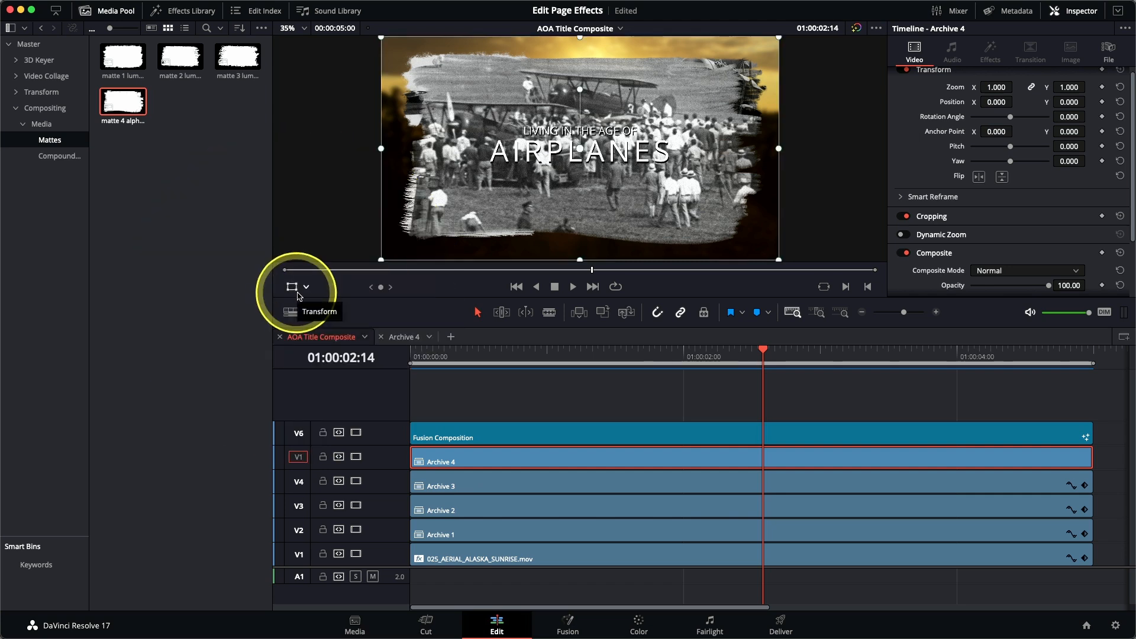
left_click_drag(382, 38, 456, 106)
left_click_drag(555, 176, 654, 229)
left_click_drag(585, 148, 599, 164)
left_click_drag(647, 209, 657, 208)
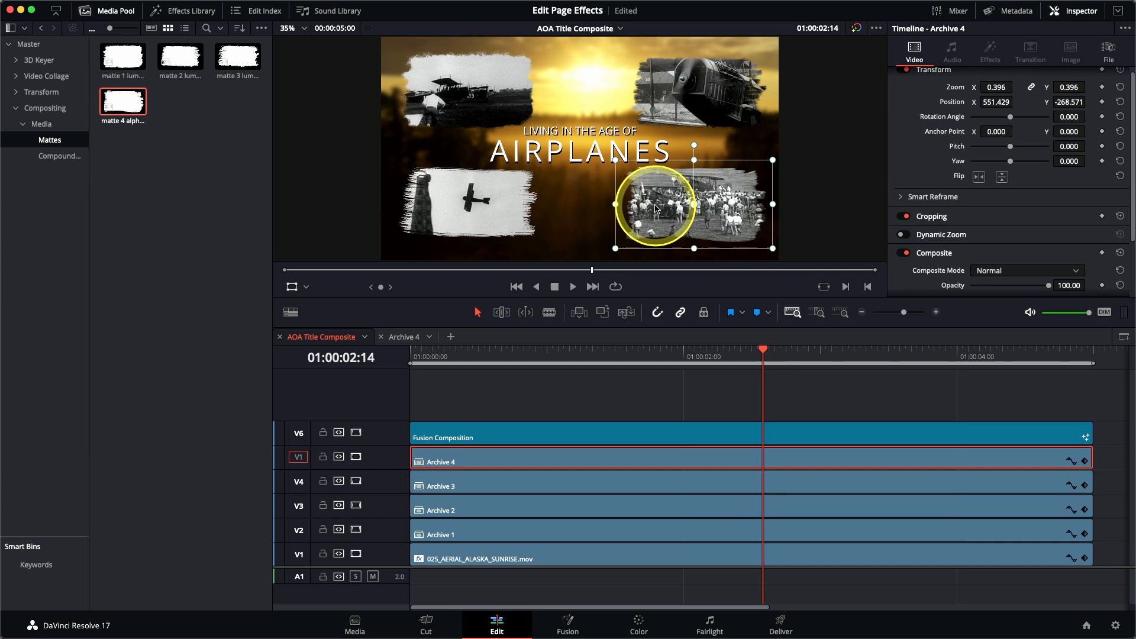
left_click(293, 292)
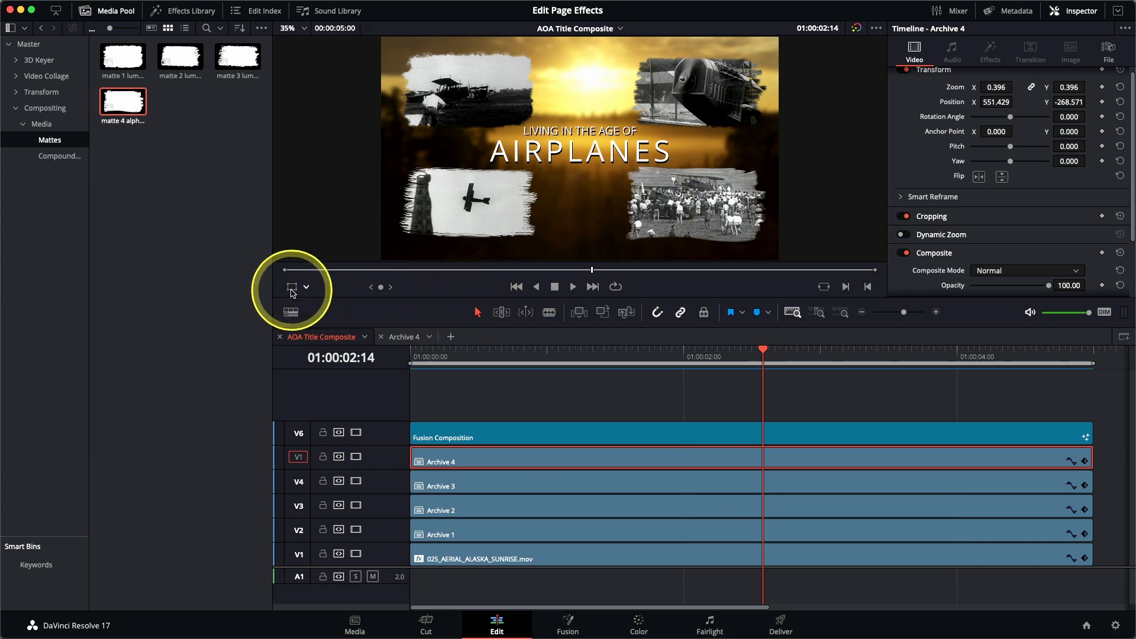
Step: Play the finished title composite from the start of the timeline to review it
left_click(414, 357)
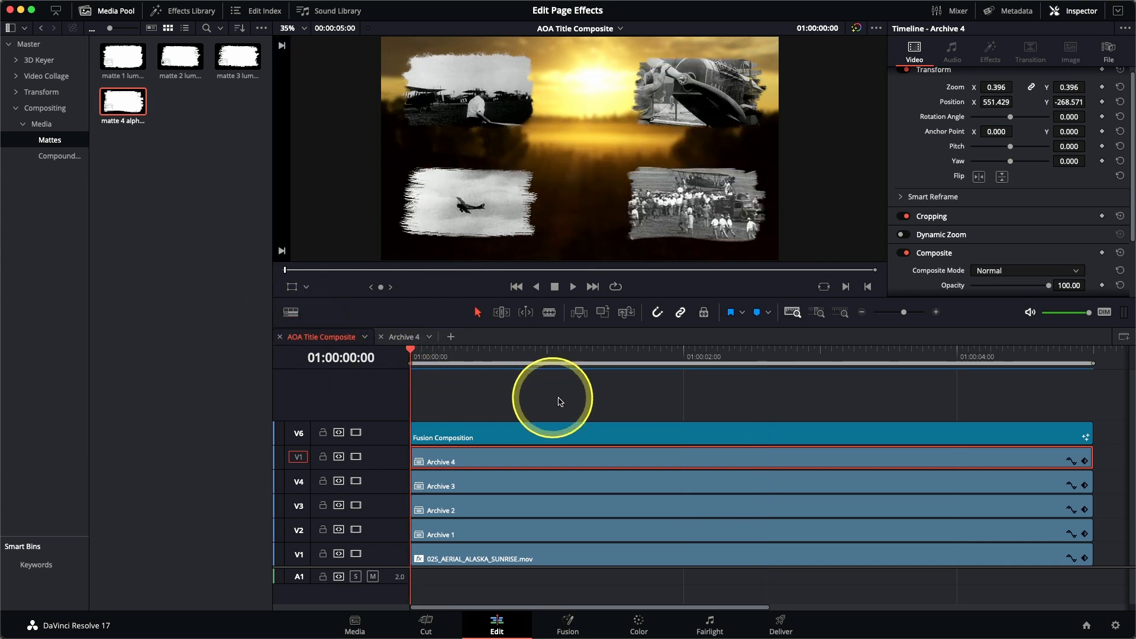
key("space")
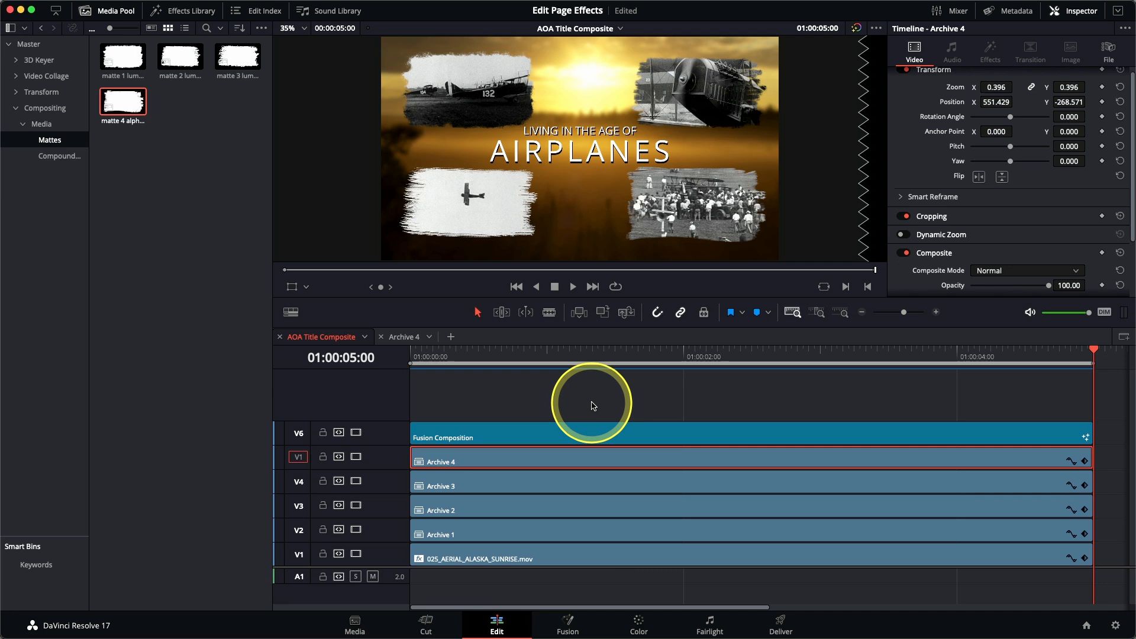
Step: Replace the media pool with the full-height Effects Library and expand the Inspector to full height
left_click(110, 10)
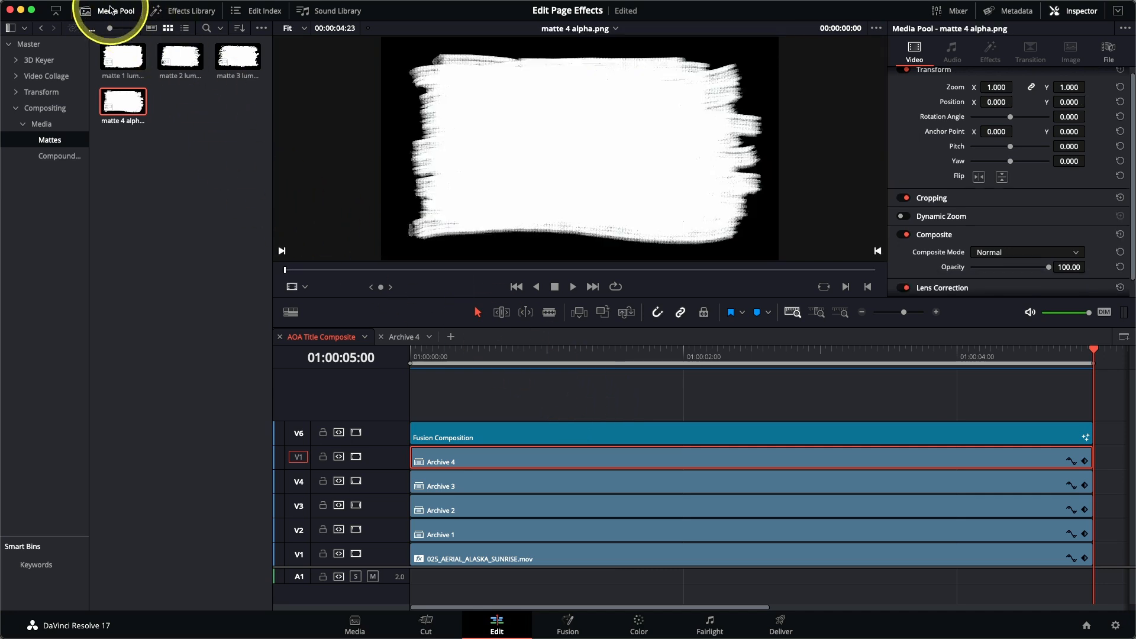
left_click(111, 10)
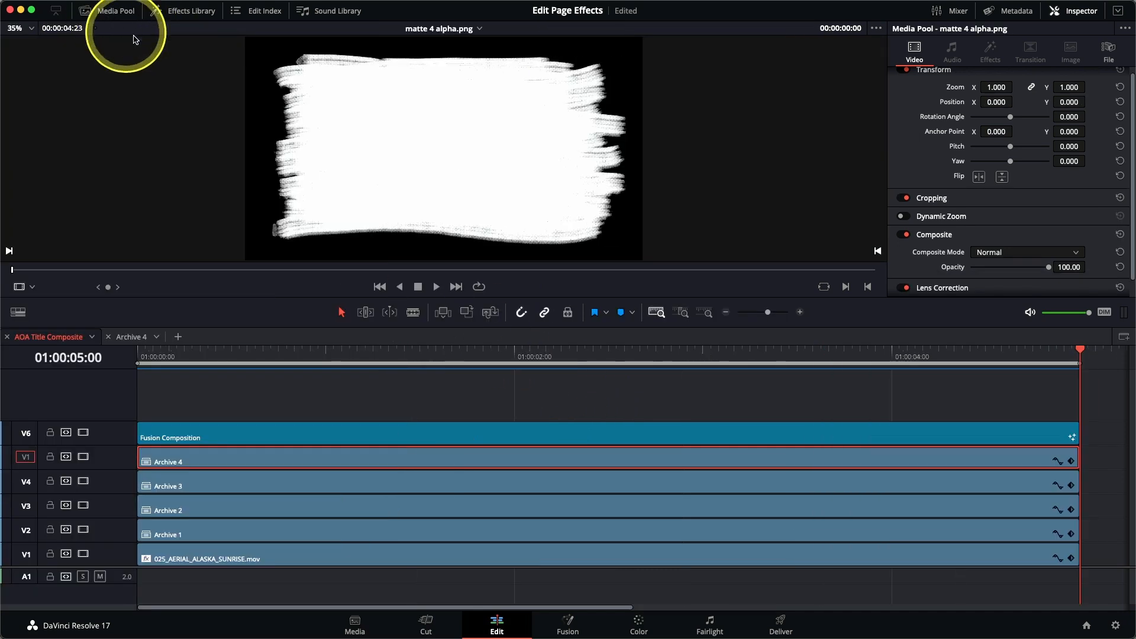
left_click(190, 10)
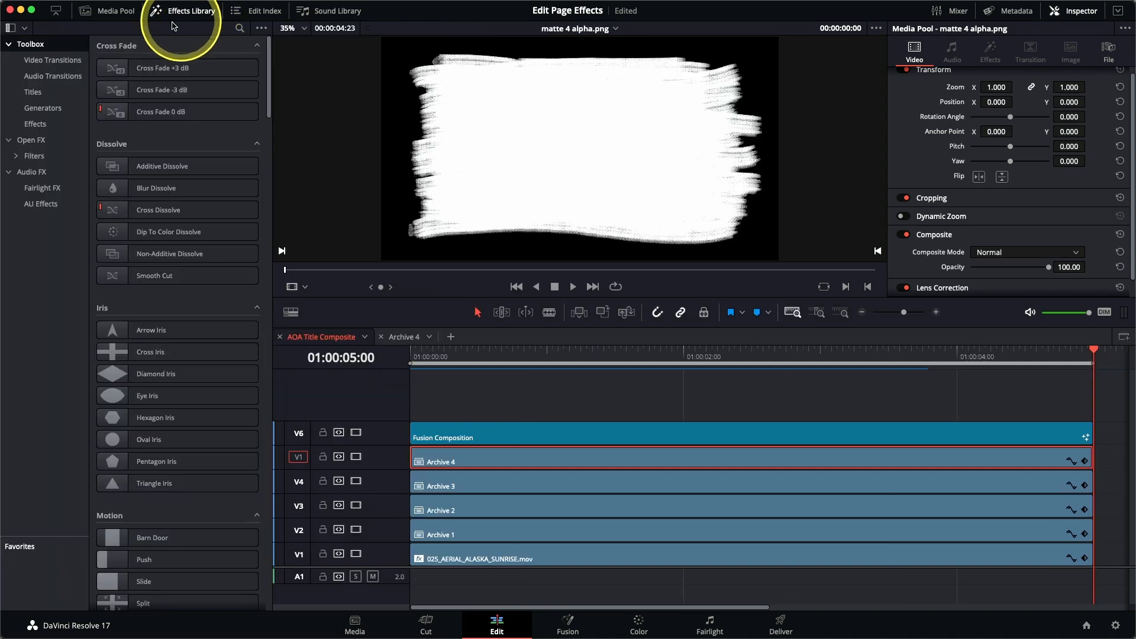
left_click(57, 12)
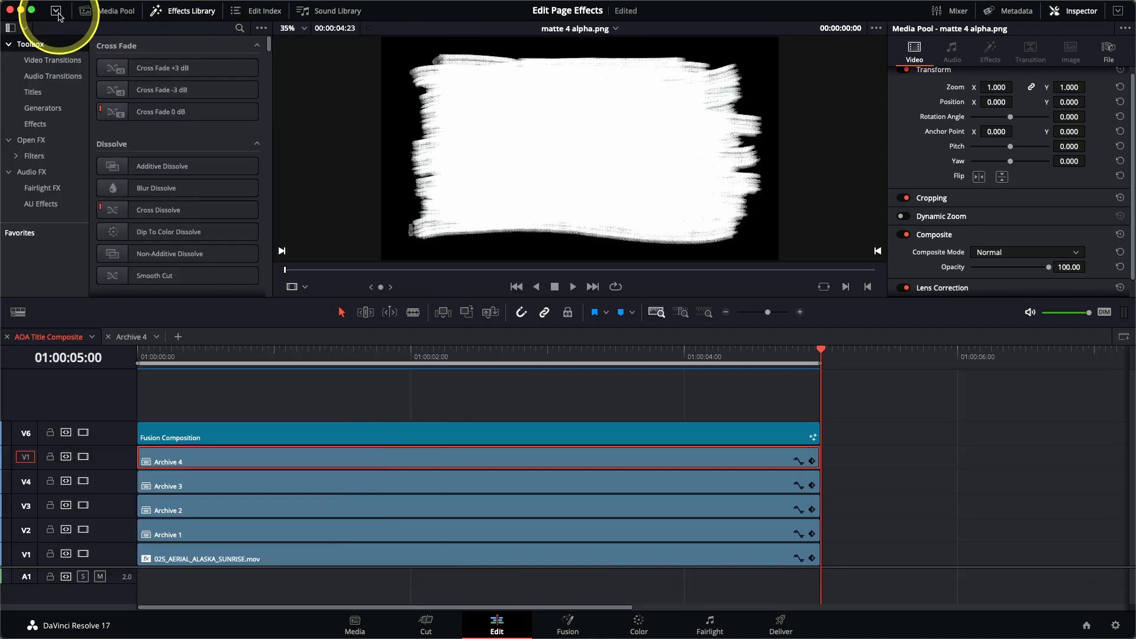
left_click(57, 12)
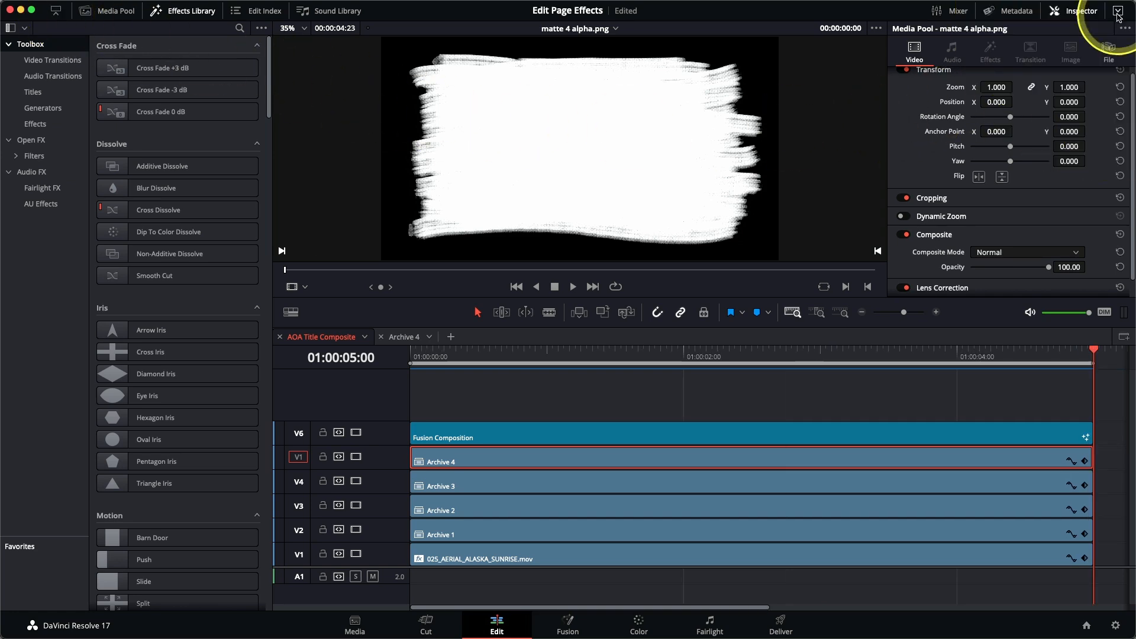
left_click(1118, 13)
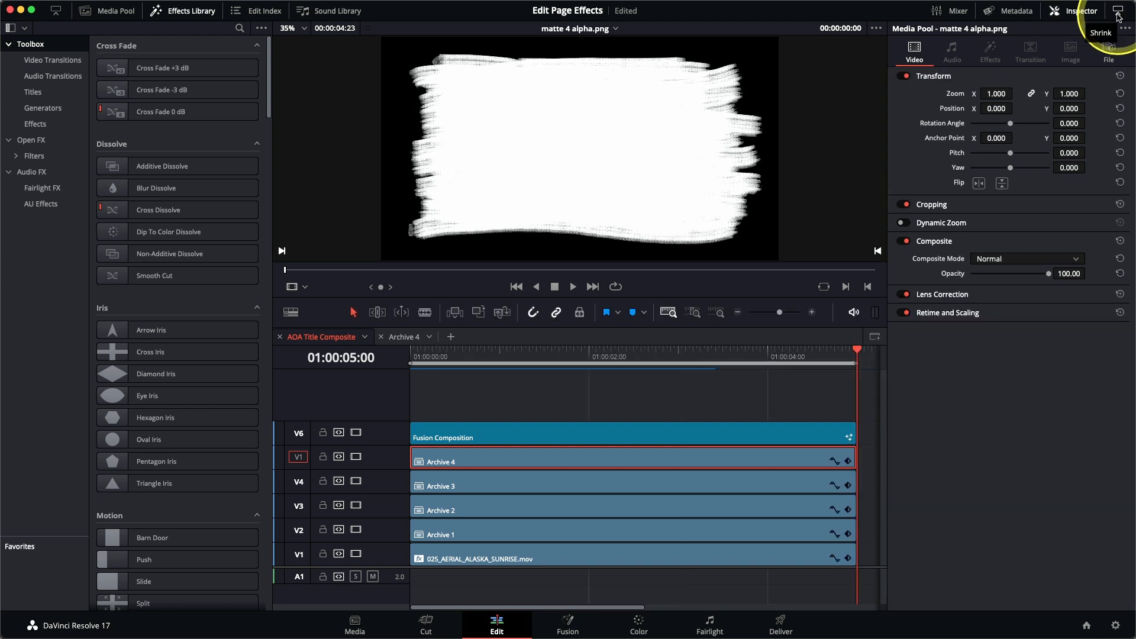
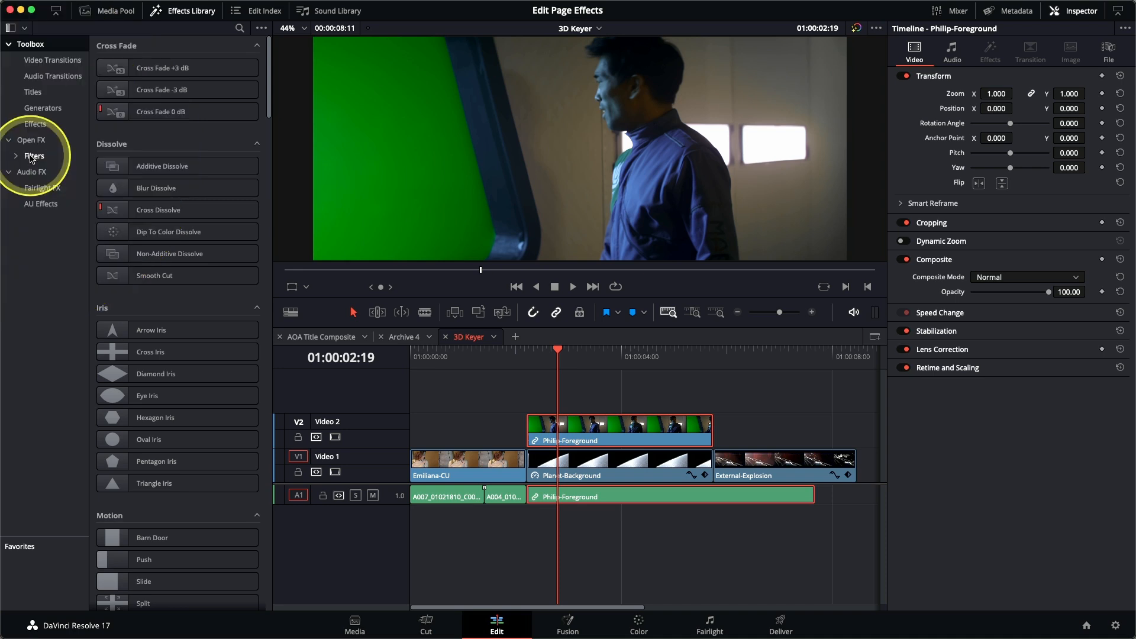
Step: Apply the Resolve FX 3D Keyer to the green-screen clip on V2, show its effect settings and enable the Open FX Overlay
left_click(33, 156)
left_click_drag(271, 83, 270, 218)
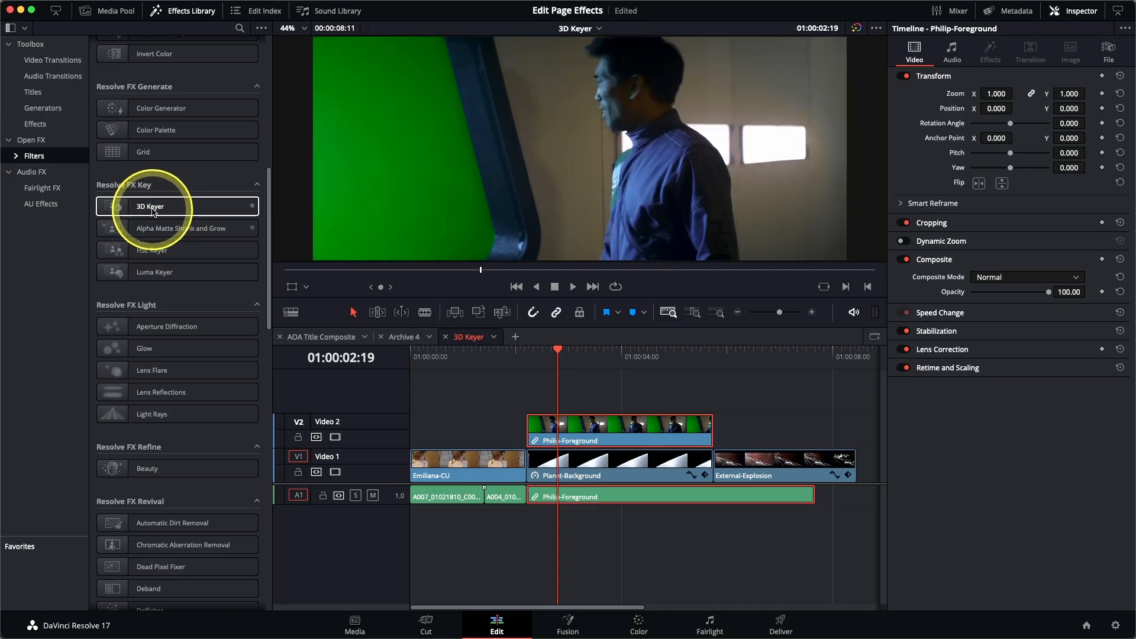
double_click(153, 207)
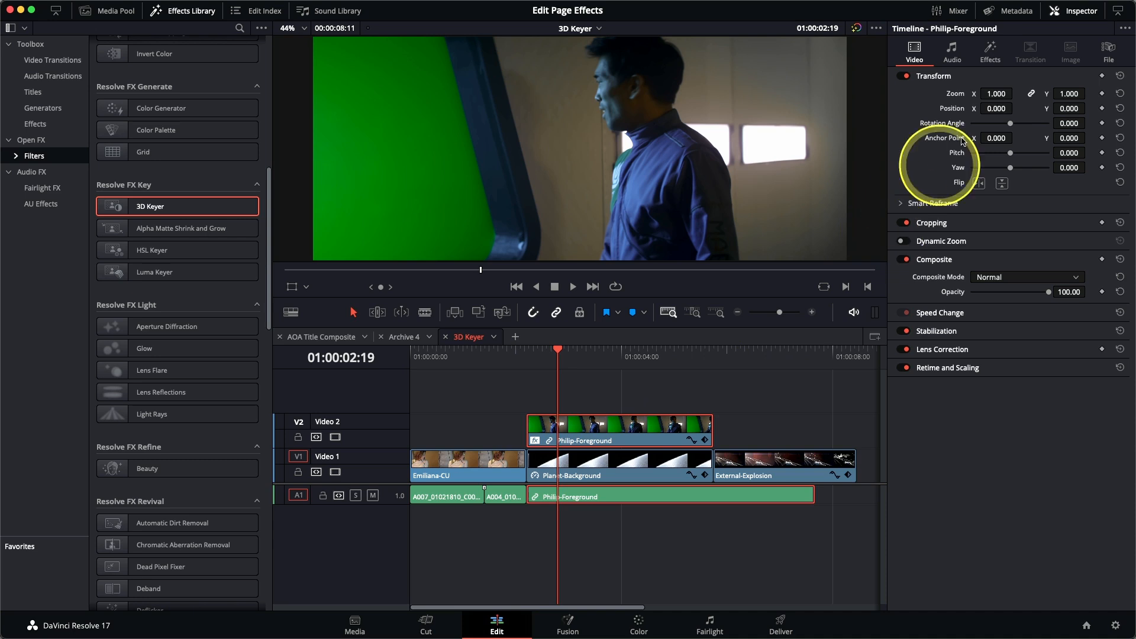
left_click(997, 62)
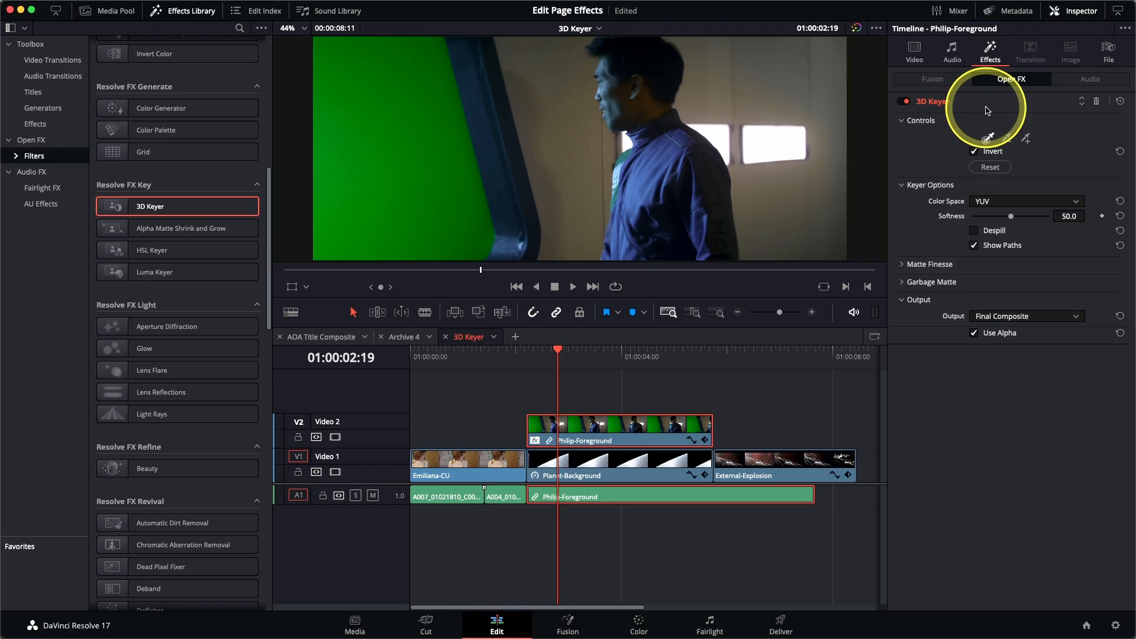
left_click(306, 287)
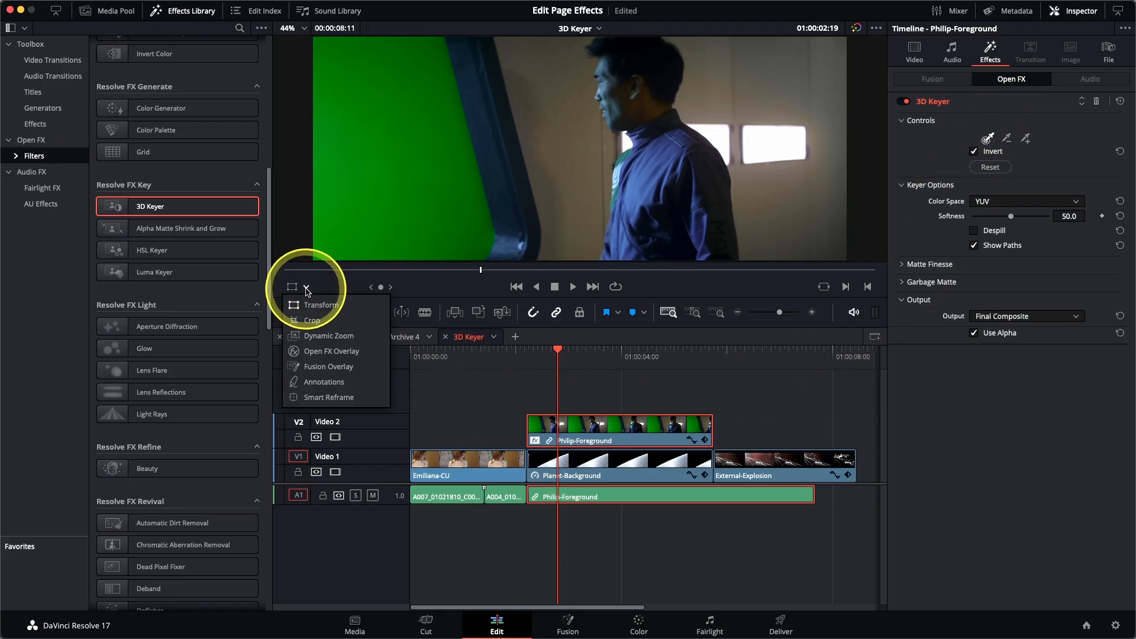
left_click(319, 353)
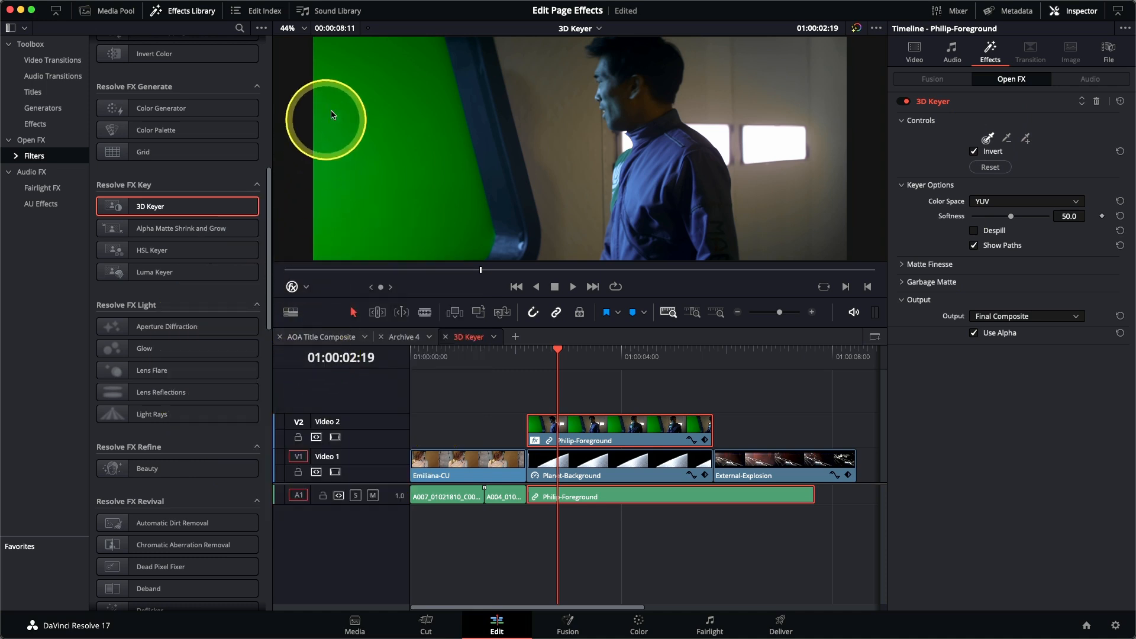
Step: Sample the green screen with a long zigzag stroke, then add strokes along its right and left edges to extend the key
left_click_drag(354, 71, 406, 70)
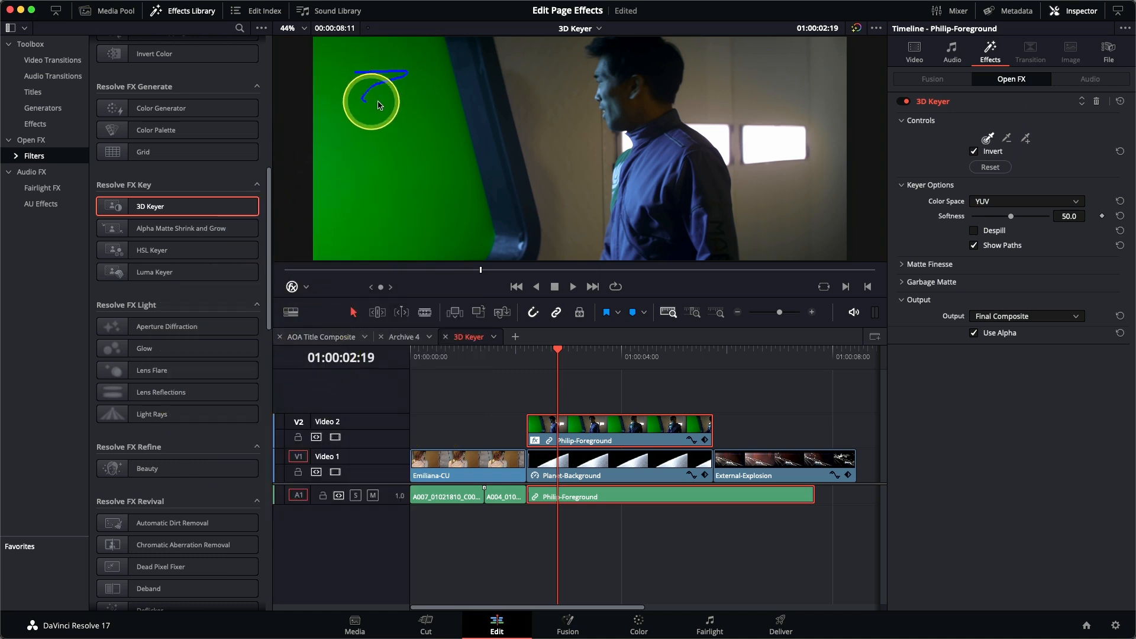
left_click_drag(464, 229, 382, 243)
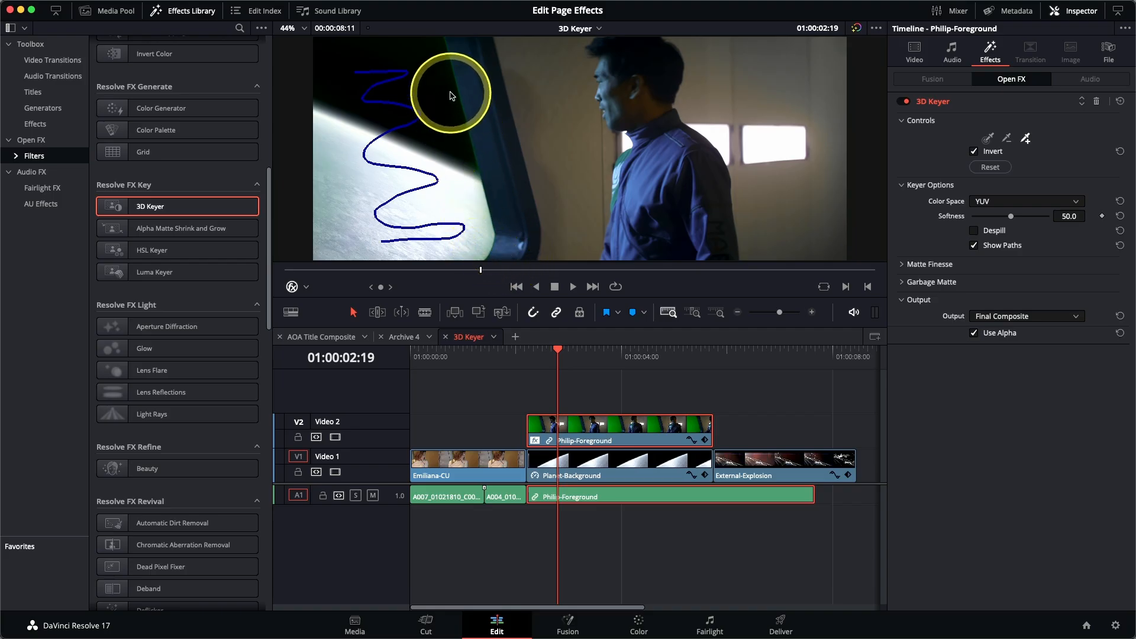
left_click_drag(450, 90, 467, 158)
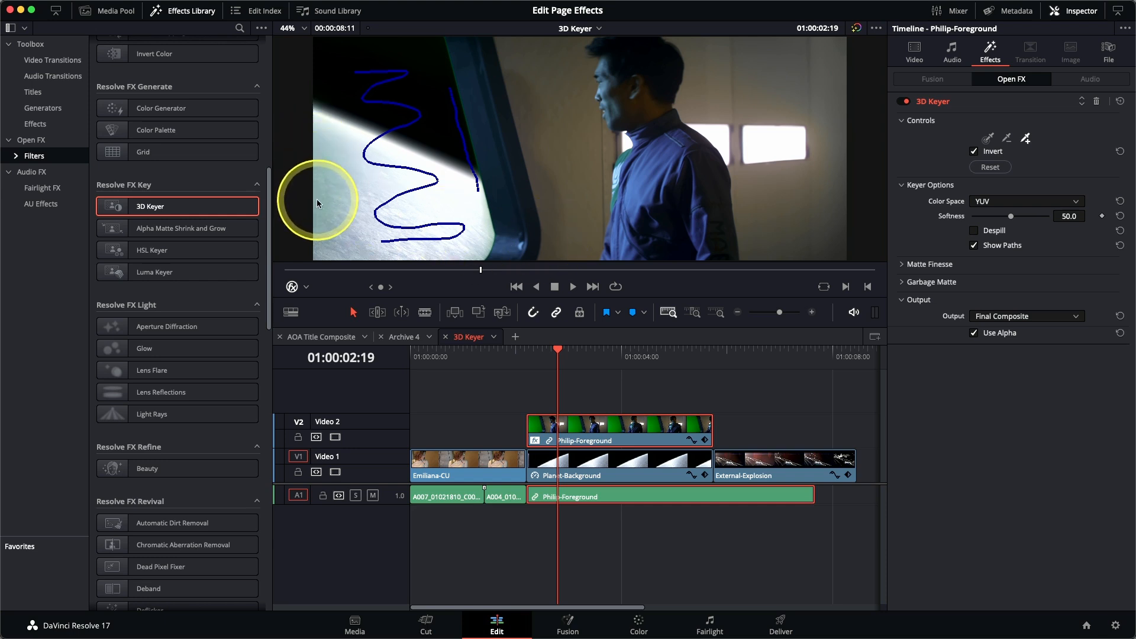
left_click_drag(317, 122, 315, 221)
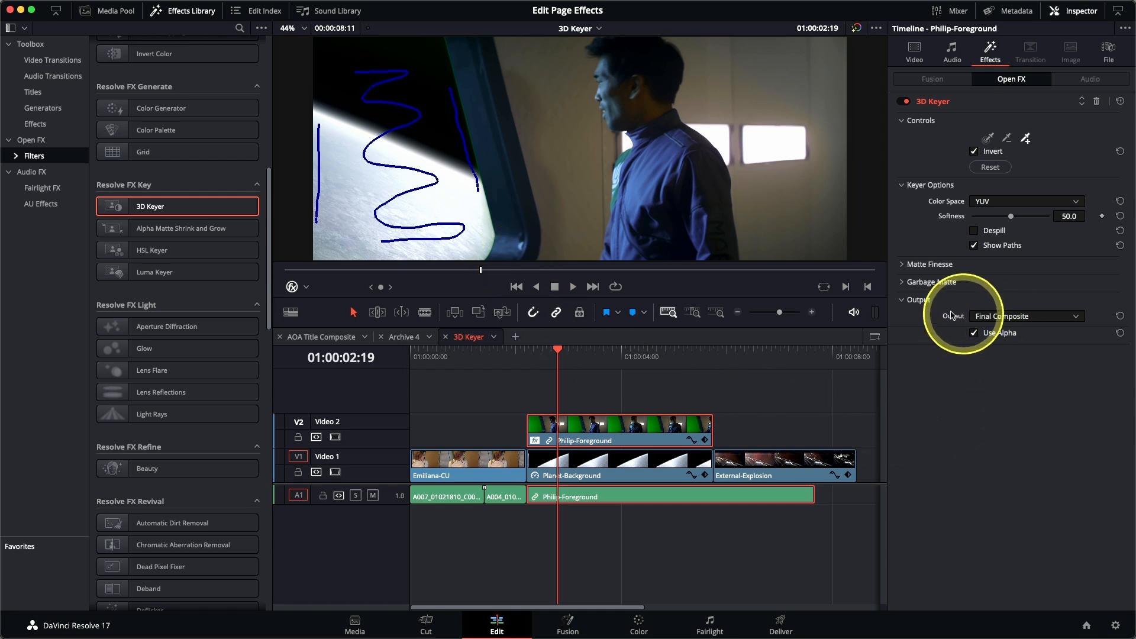
Step: Set the keyer output to Alpha Highlight B/W and refine the matte with Clean Black 10.1 and Clean White 3.9
left_click(999, 317)
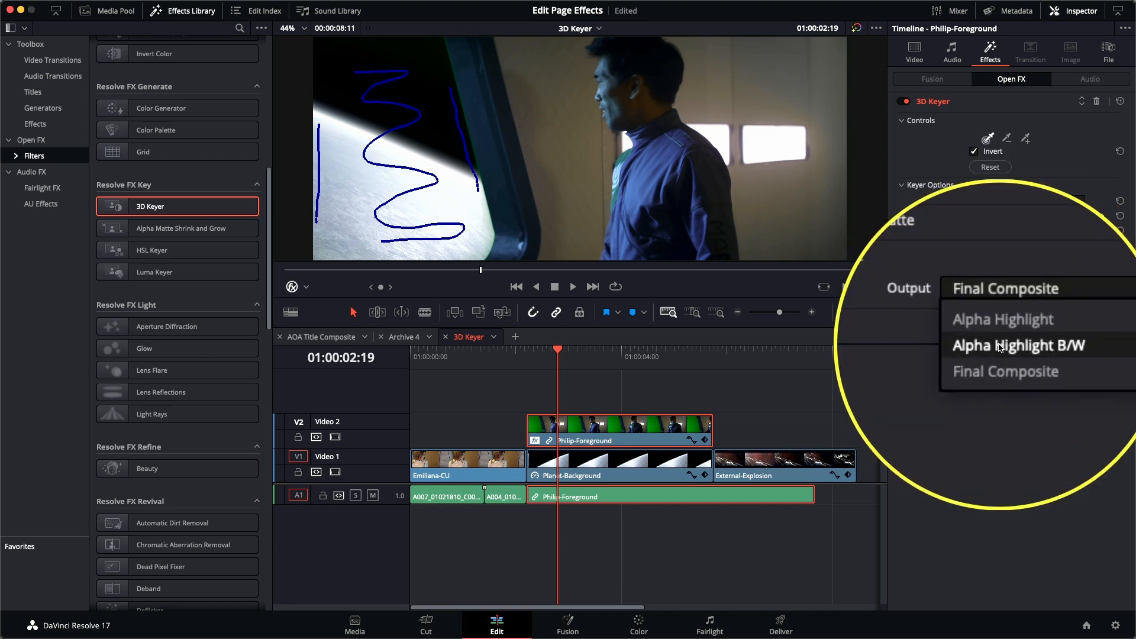
left_click(1000, 347)
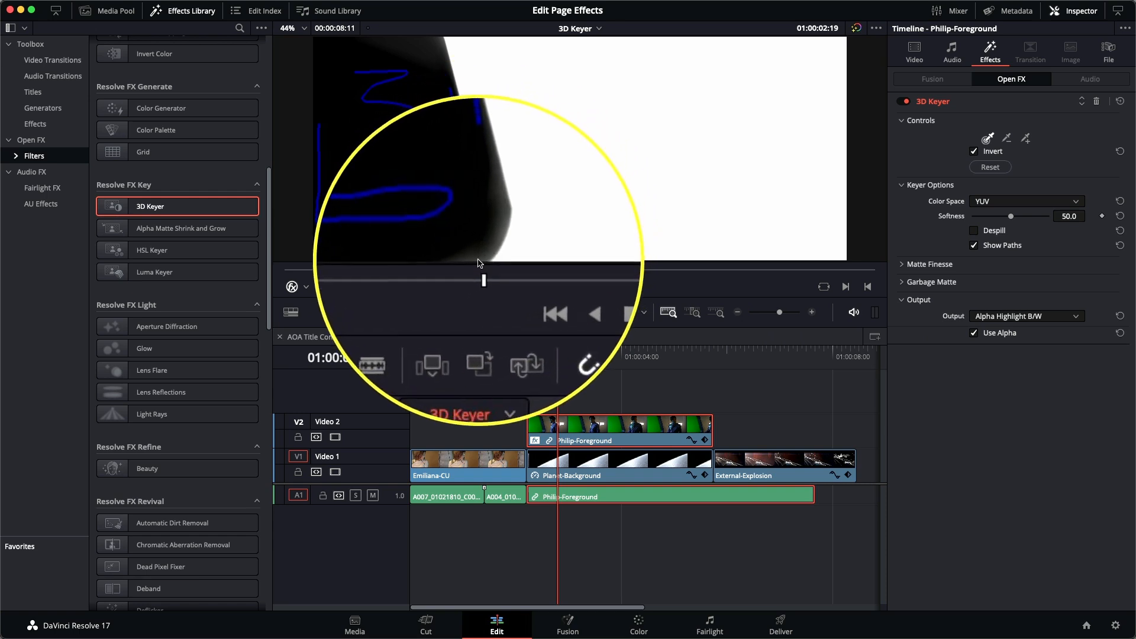
left_click(901, 265)
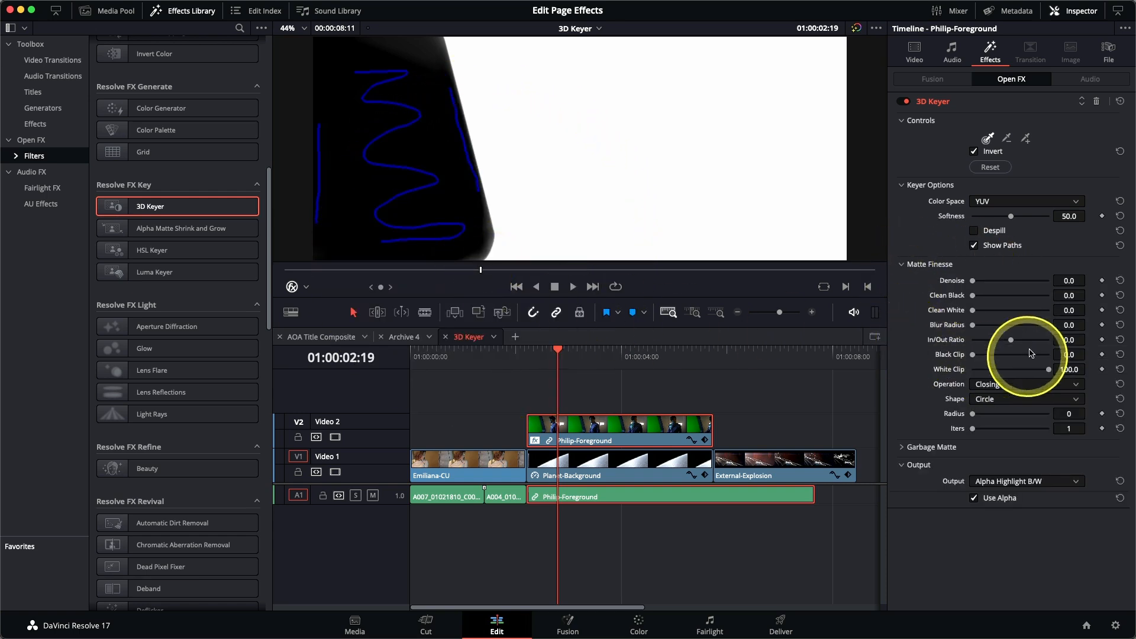
left_click_drag(972, 296, 975, 296)
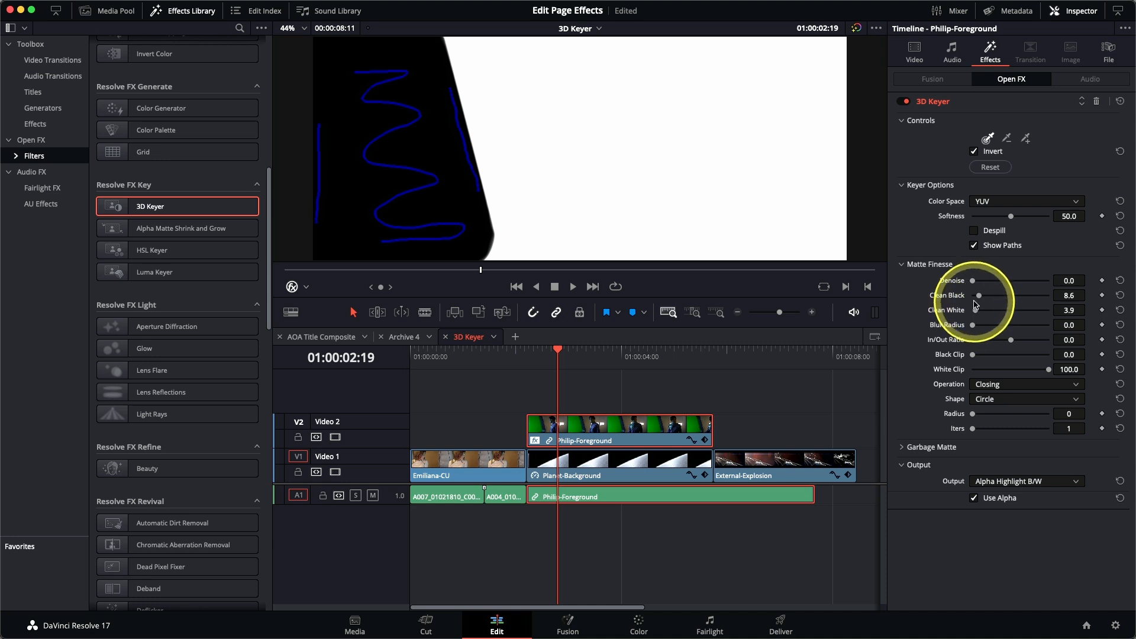
left_click_drag(980, 297, 981, 299)
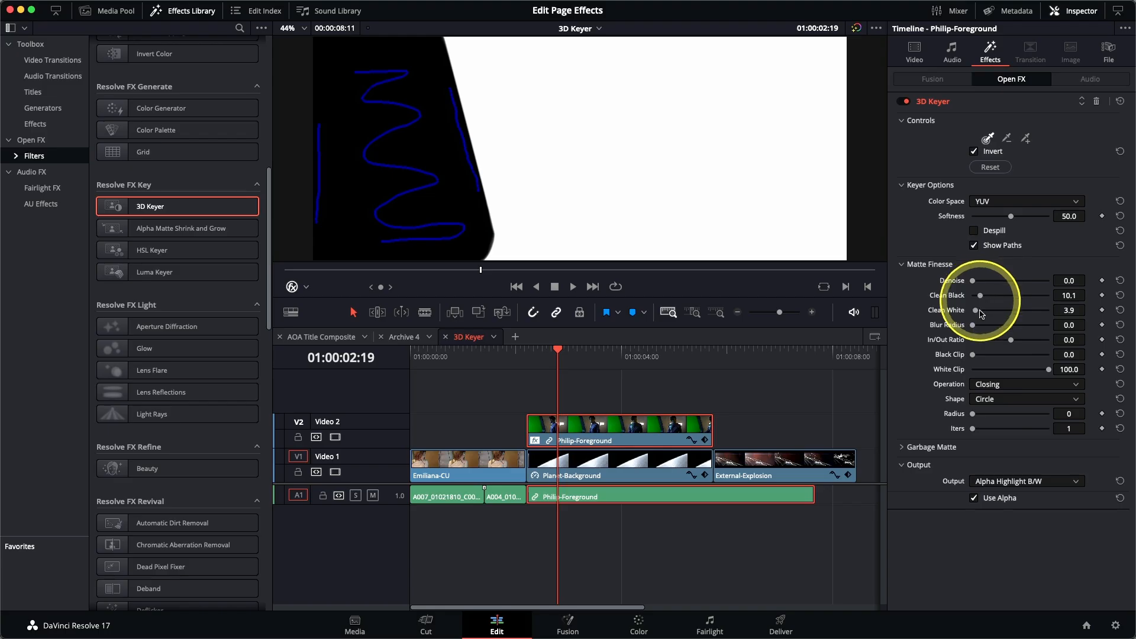
Step: Return the keyer output to Final Composite and hide the effect overlay with its sampling strokes
left_click(1001, 482)
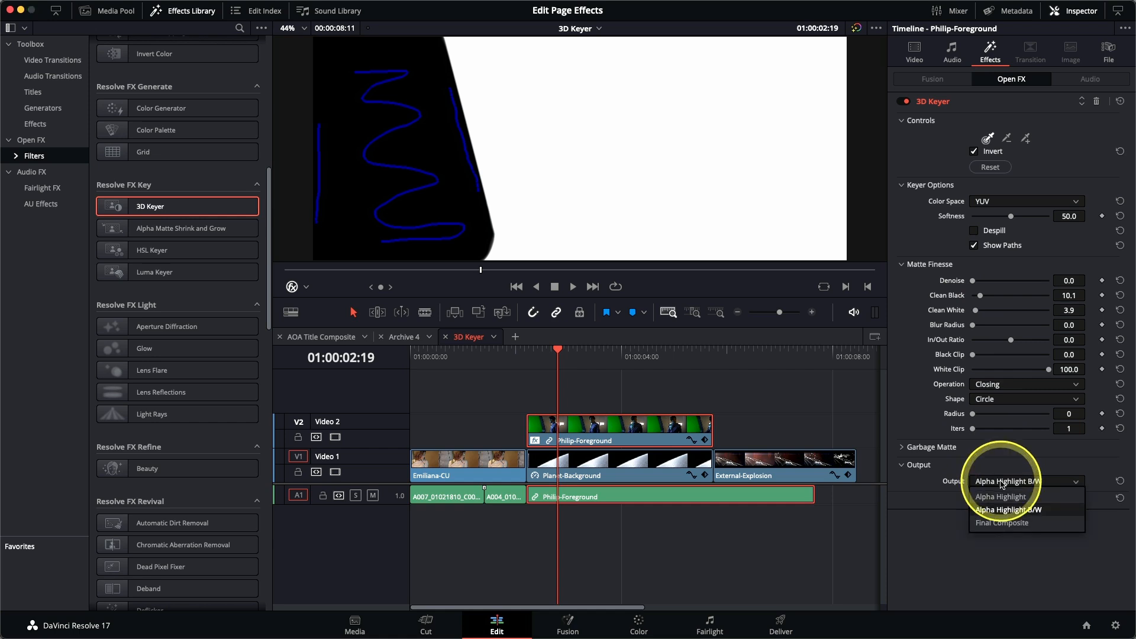
left_click(1003, 523)
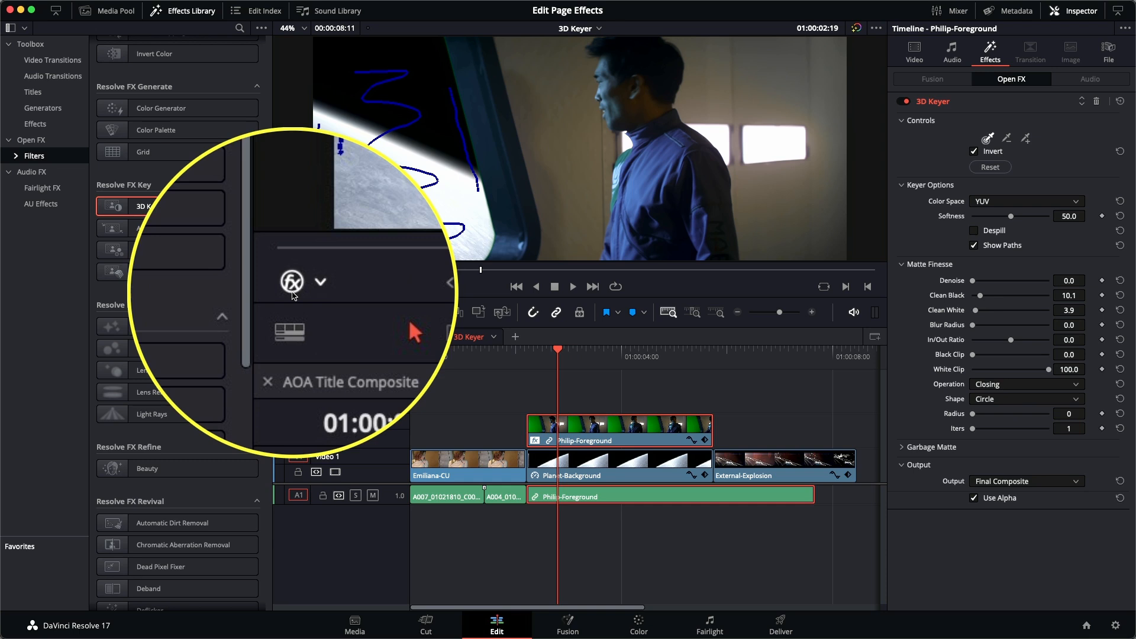
left_click(292, 292)
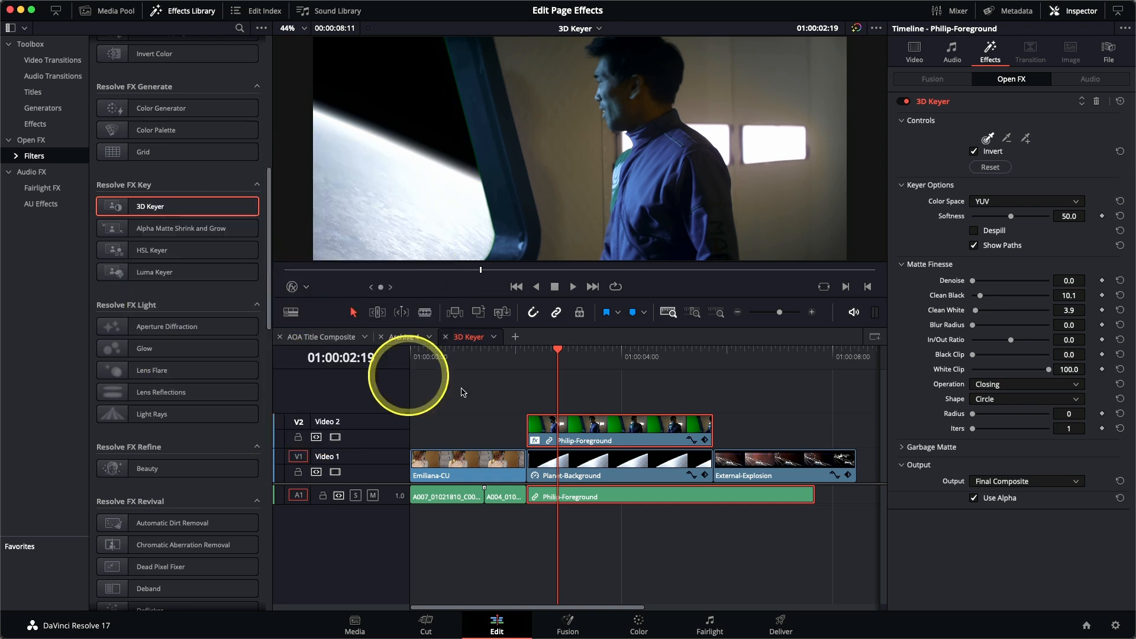
Step: Enable Despill on the 3D Keyer at about 01:00:03:22 and scrub through the clip to 01:00:05:08 to check the key
left_click_drag(557, 356, 617, 372)
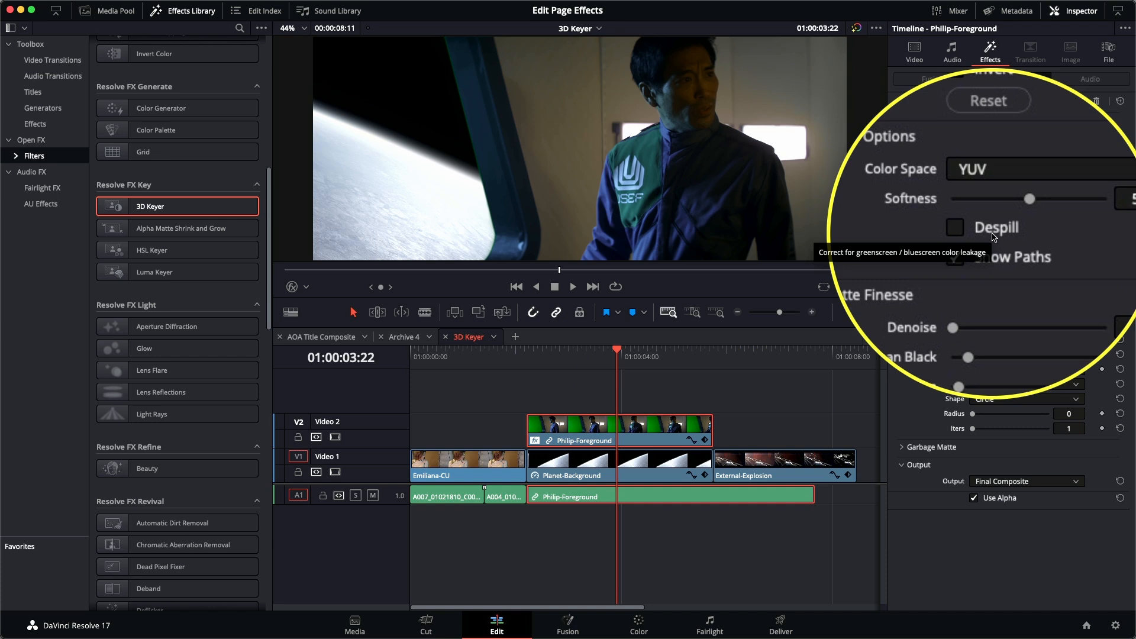
left_click(995, 237)
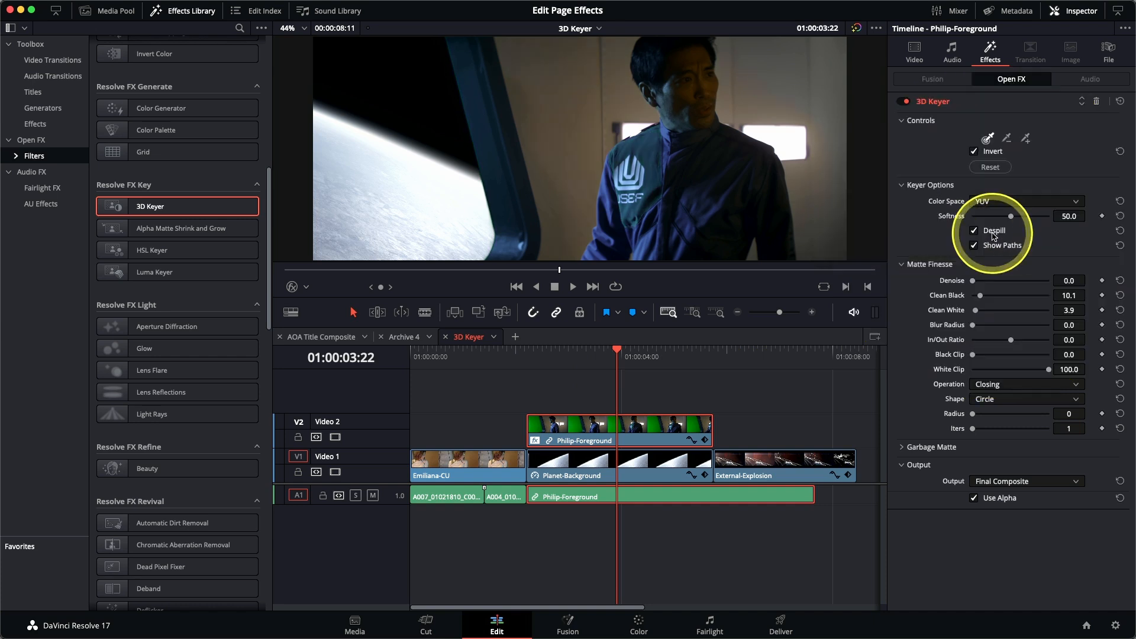
left_click_drag(609, 355, 694, 371)
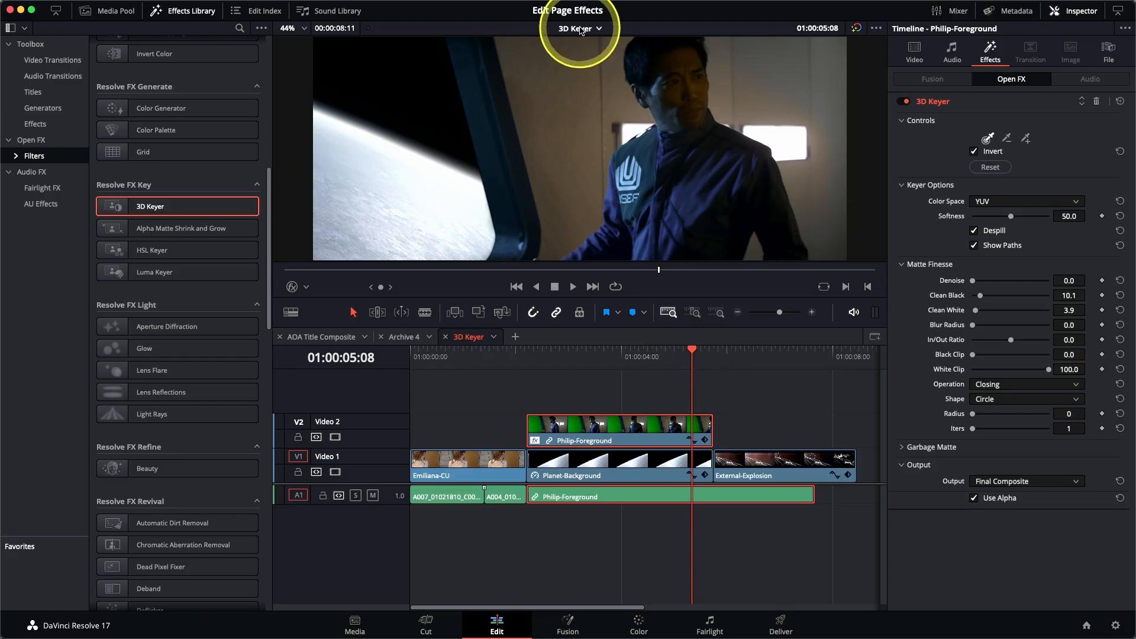
Step: Open the Transform timeline, fit its full length in the timeline and place the playhead at the start
left_click(580, 29)
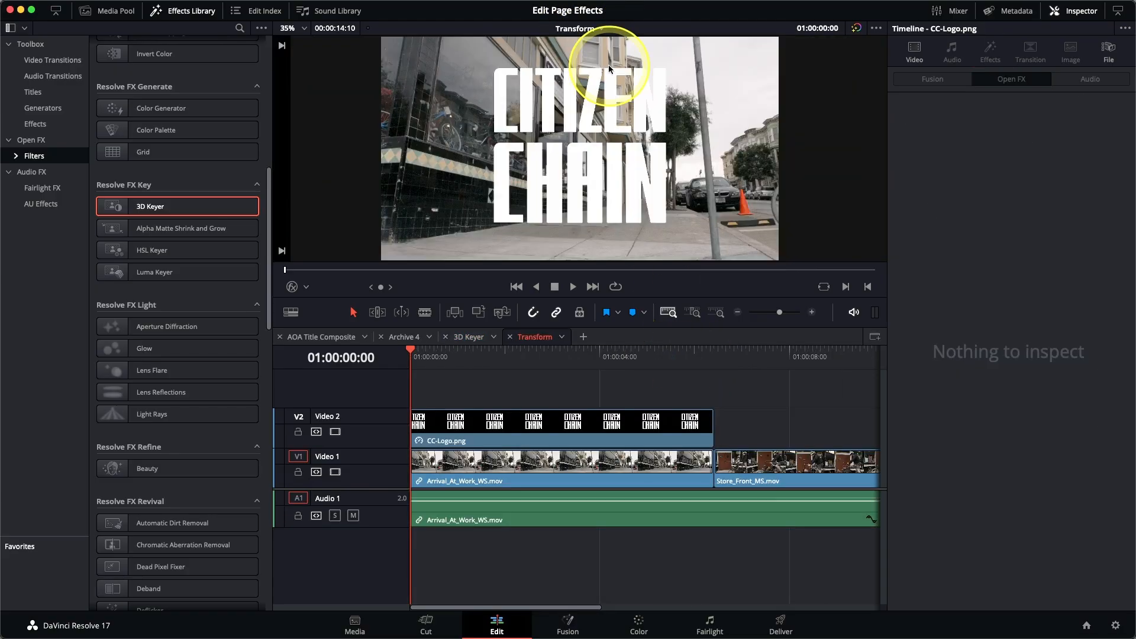
key("shift+z")
left_click(423, 361)
mouse_move(423, 364)
left_mouse_down()
mouse_move(529, 361)
mouse_move(681, 382)
mouse_move(583, 361)
mouse_move(412, 357)
left_mouse_up()
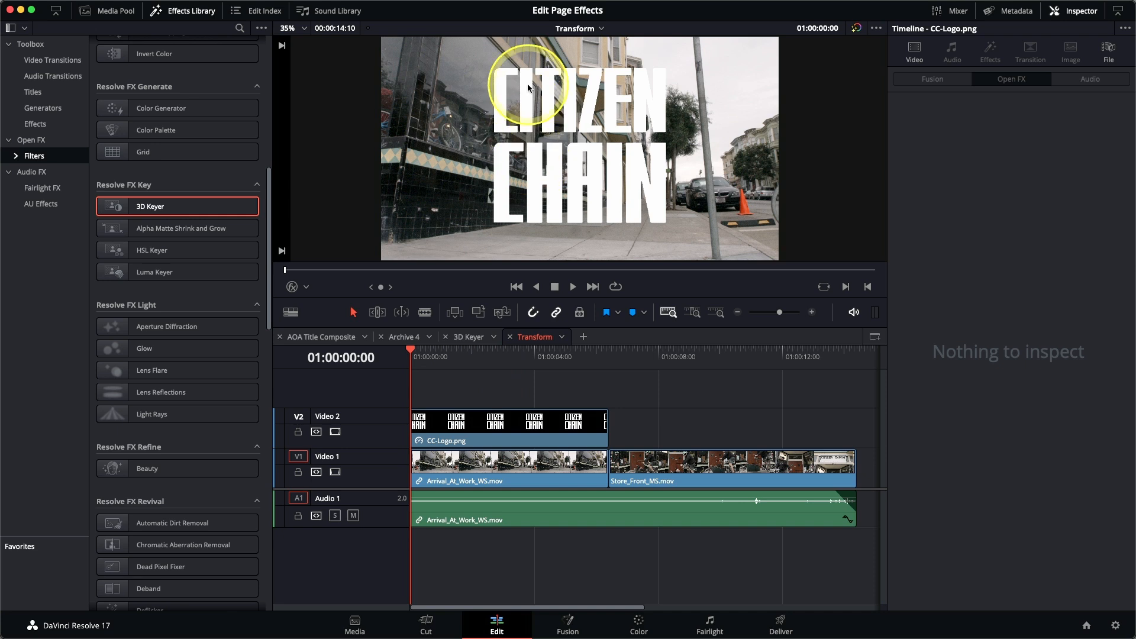
Step: Apply the Resolve FX Transform filter to CC-Logo.png on V2 and set its control mode to Interactive - Canvas
left_click(492, 434)
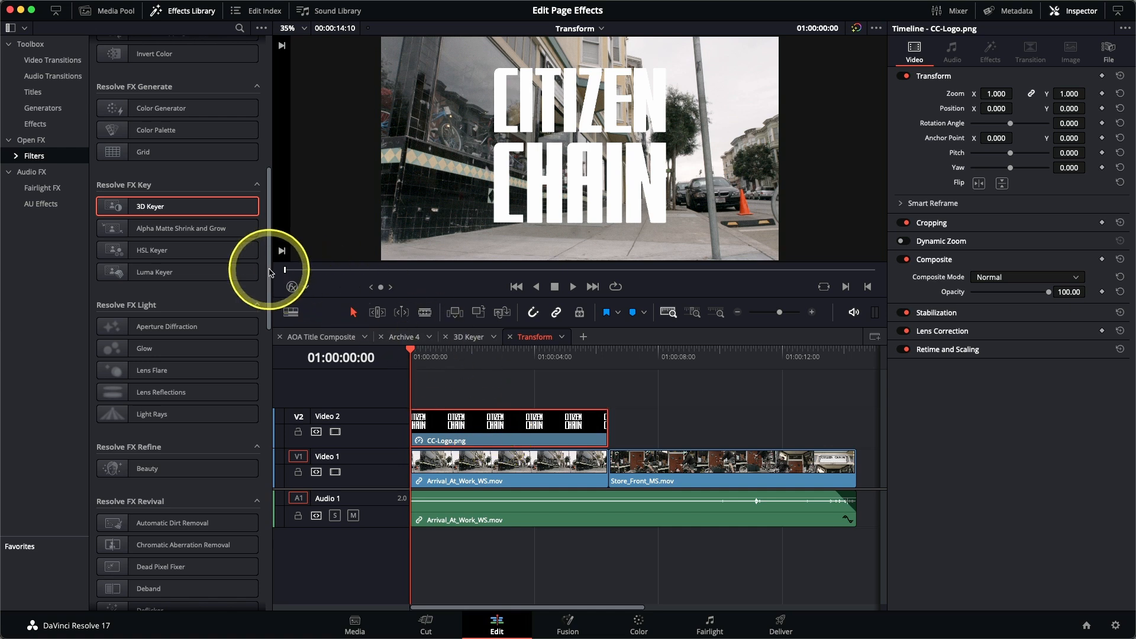
left_click_drag(270, 272, 296, 557)
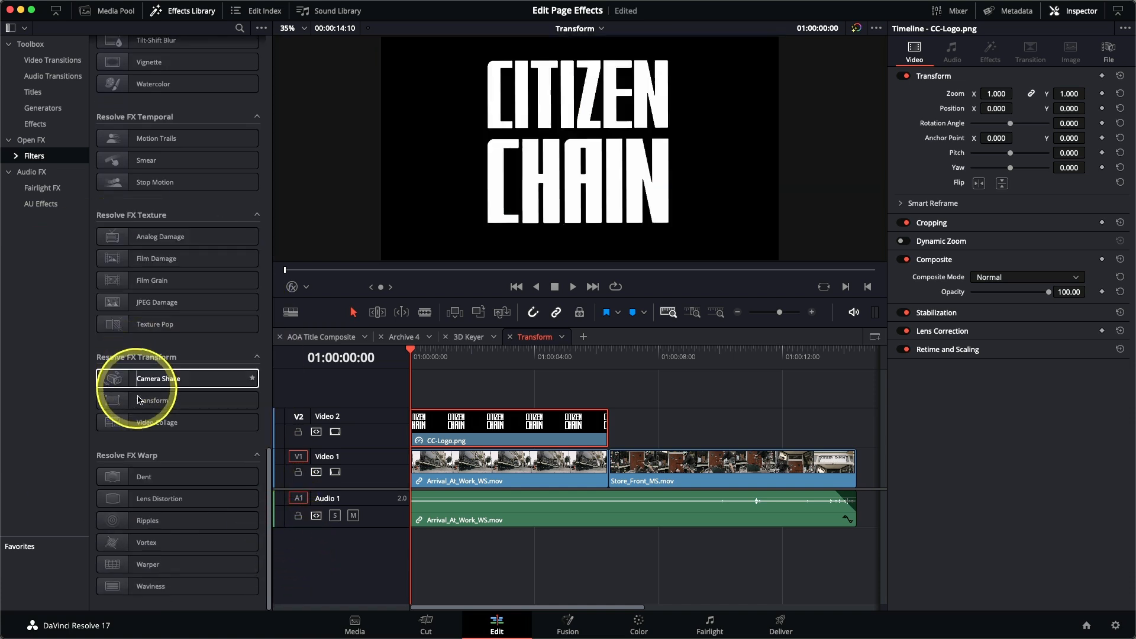
double_click(140, 403)
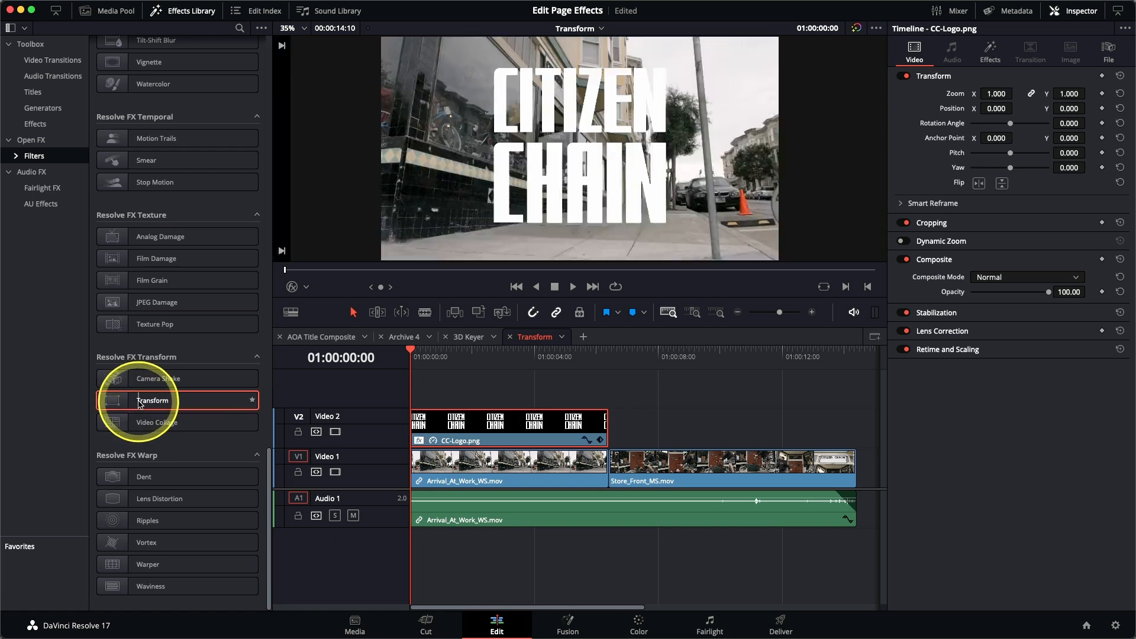
left_click(989, 56)
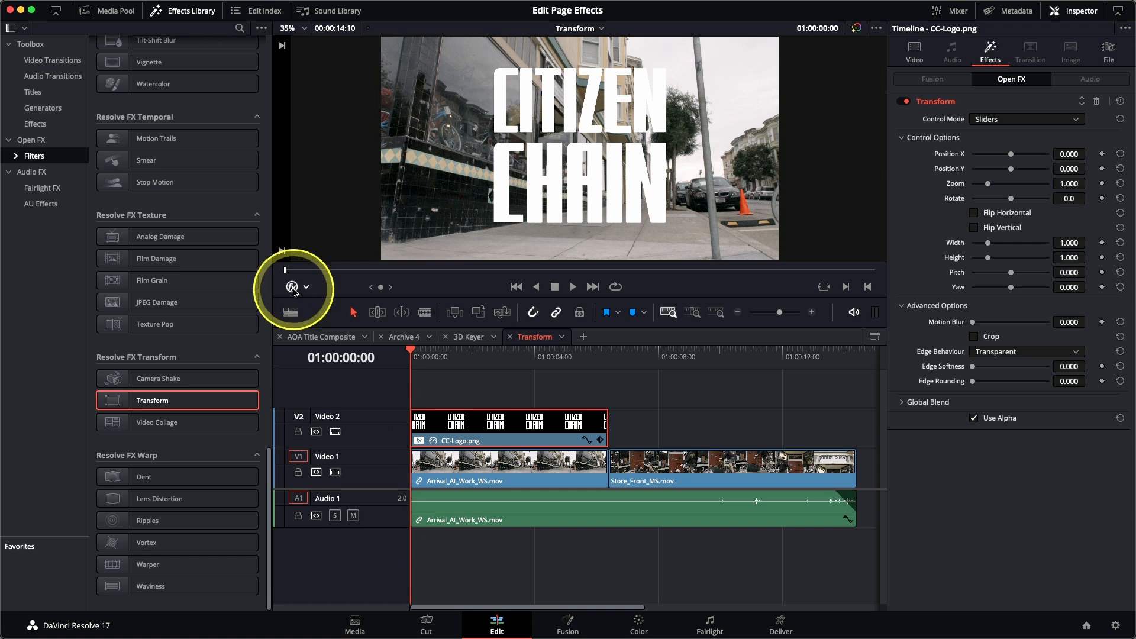
left_click(1005, 121)
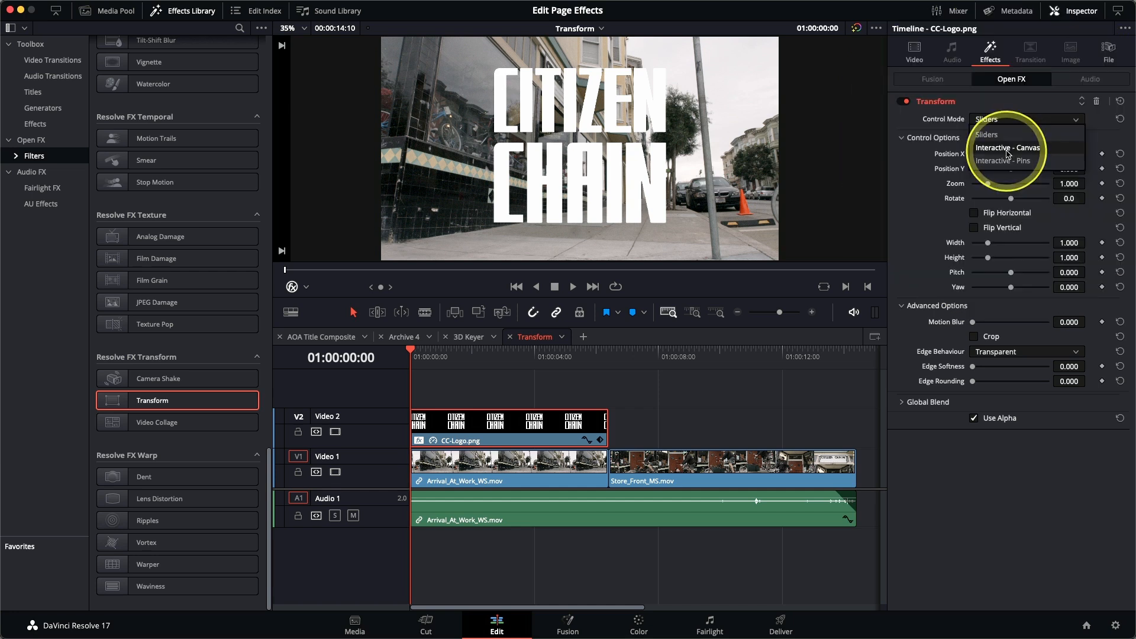
left_click(1008, 149)
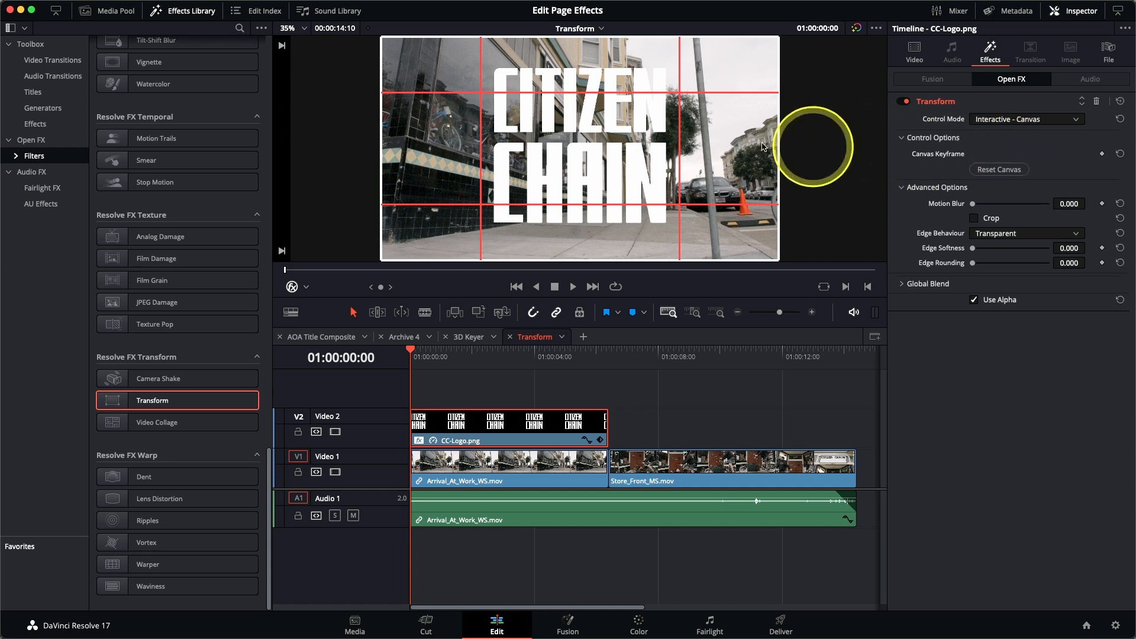
Step: Distort the logo's canvas by moving its corners onto the corners of the large storefront window
left_click_drag(428, 248, 476, 127)
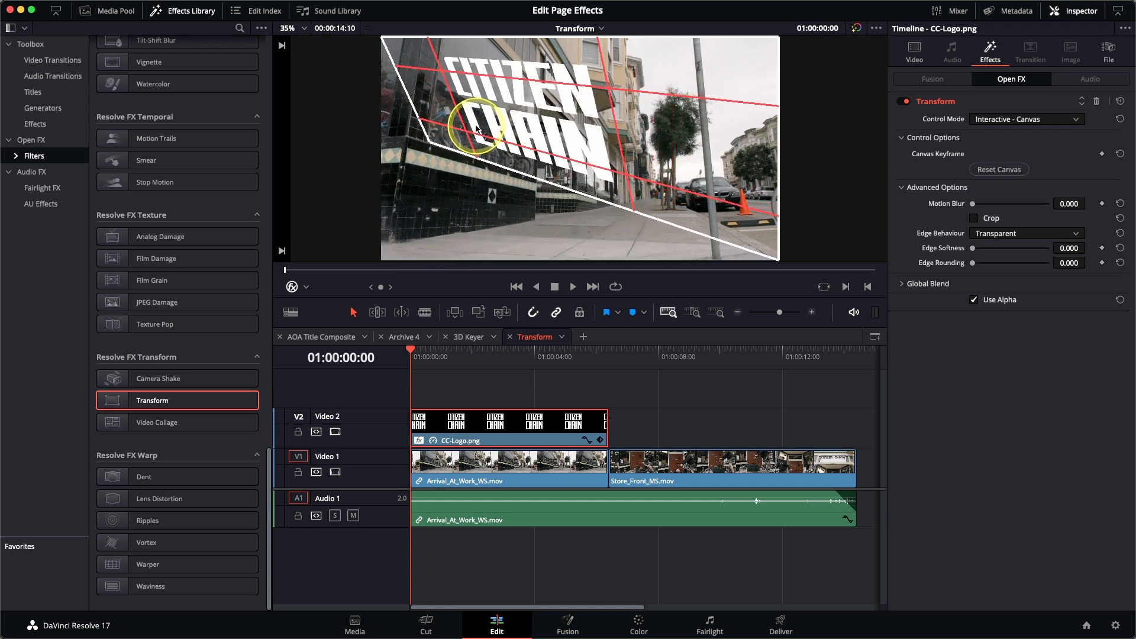
left_click_drag(756, 226, 512, 149)
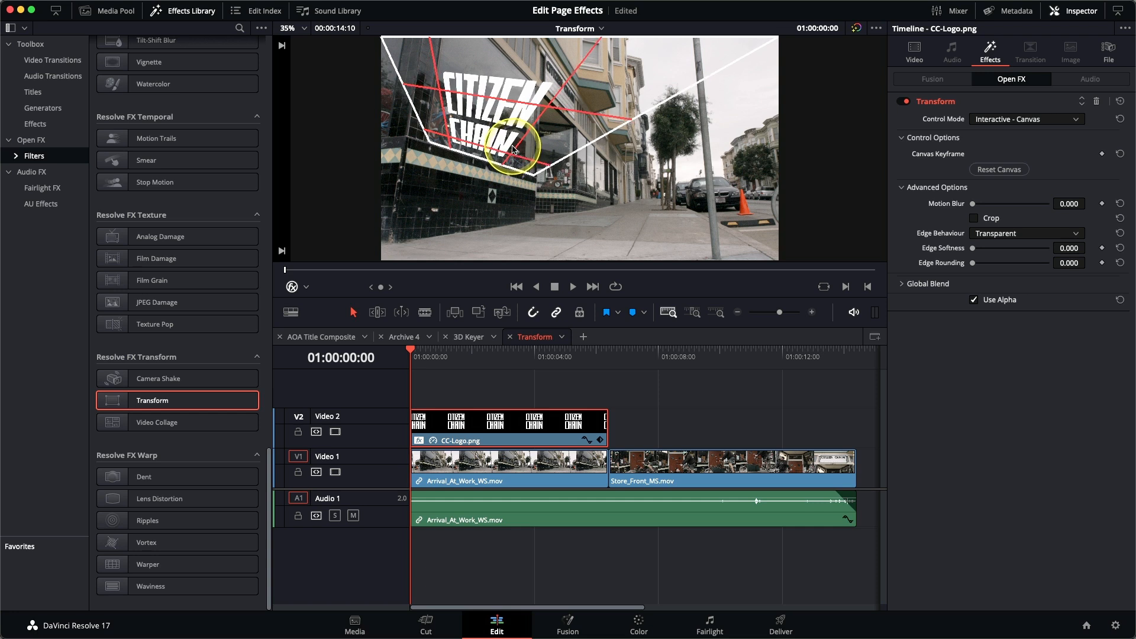
left_click_drag(756, 9, 498, 114)
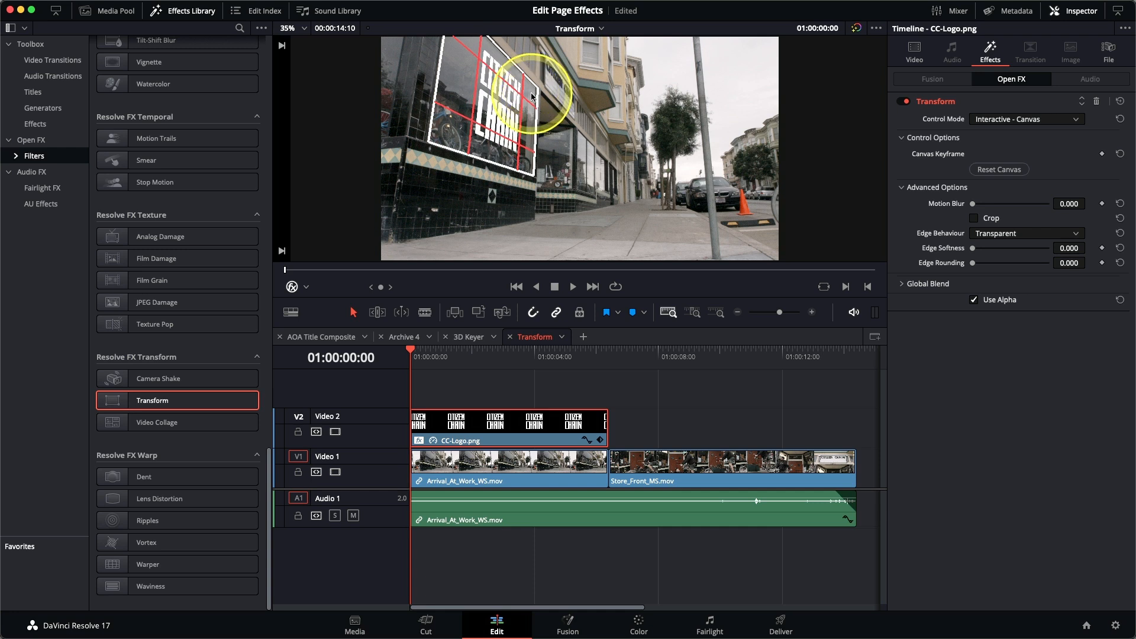
Step: Fine-tune the right-hand corners of the logo's canvas against the window frame up close and hide the effect overlay
scroll(531, 97, "up", 5)
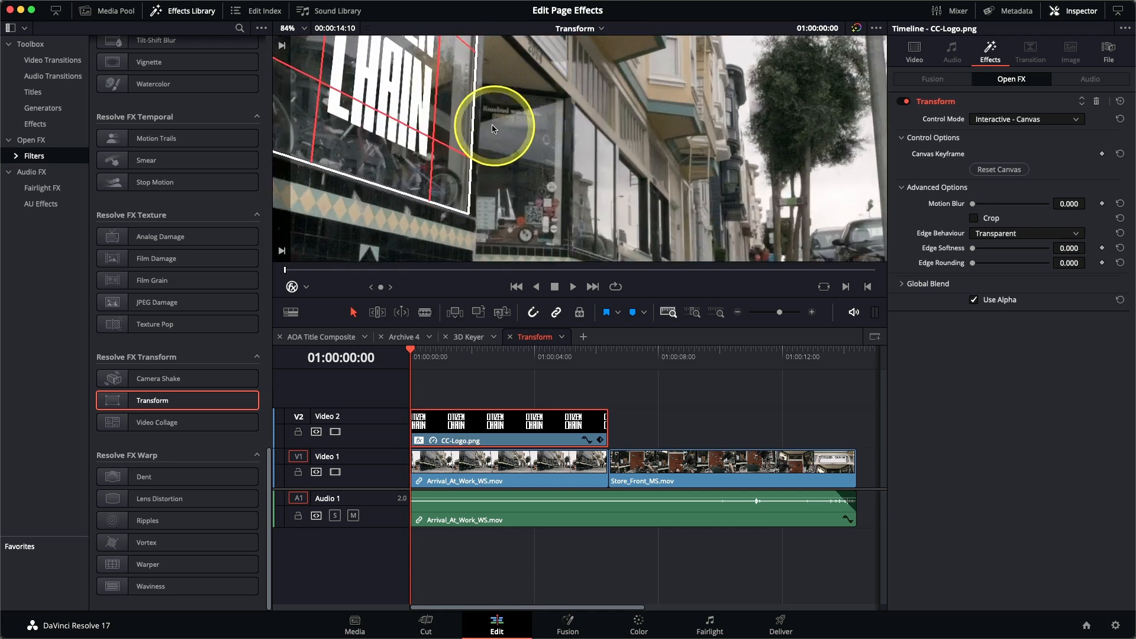
left_click_drag(467, 111, 535, 204)
left_click_drag(541, 105, 538, 104)
left_click_drag(600, 187, 619, 47)
left_click_drag(546, 161, 551, 163)
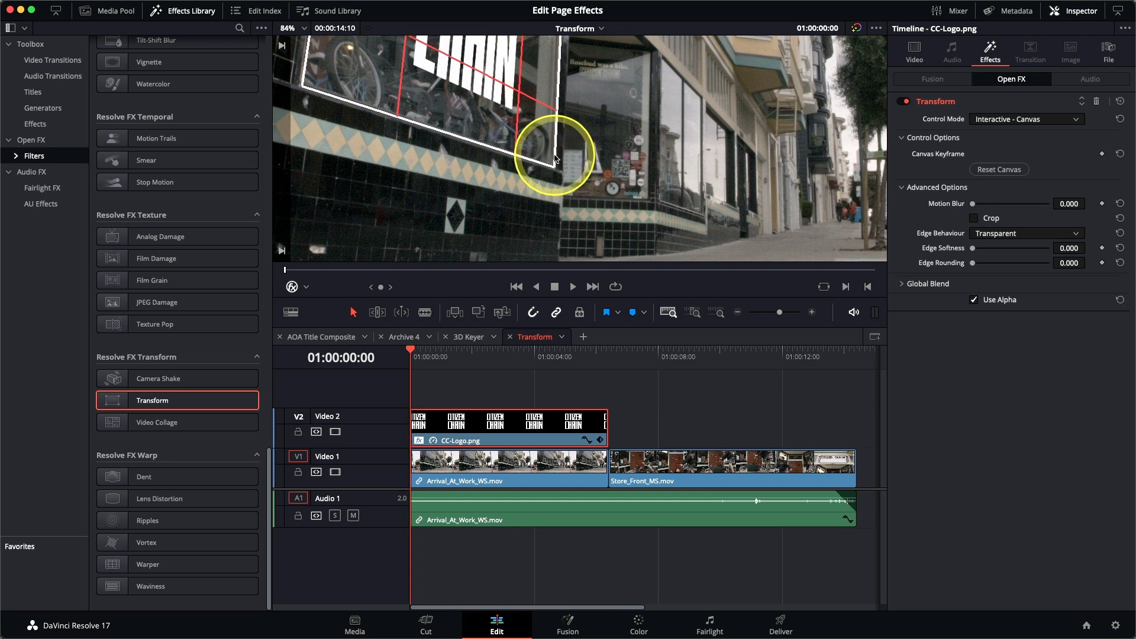
scroll(555, 158, "down", 5)
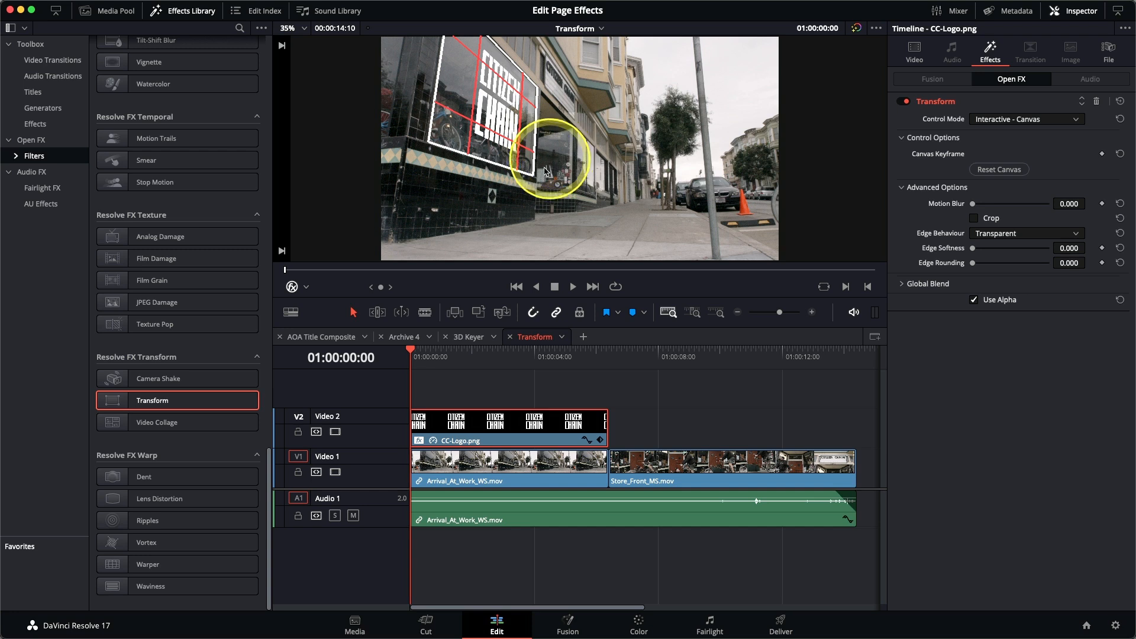
left_click(293, 288)
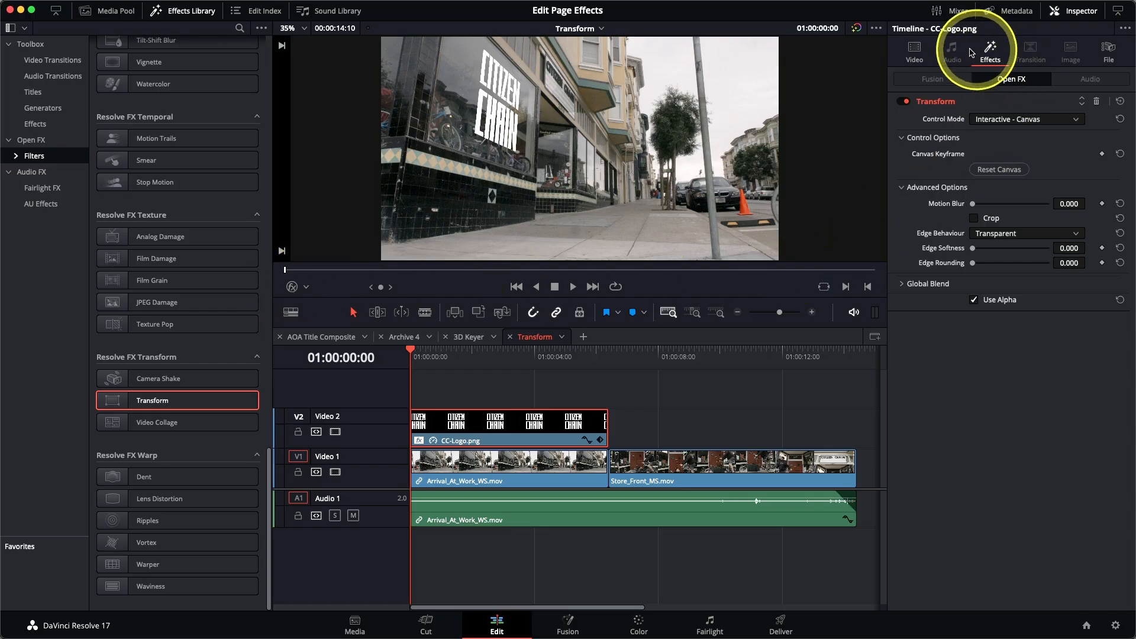
Step: Set the logo clip's composite mode to Overlay and lower its opacity to about 80.92
left_click(916, 49)
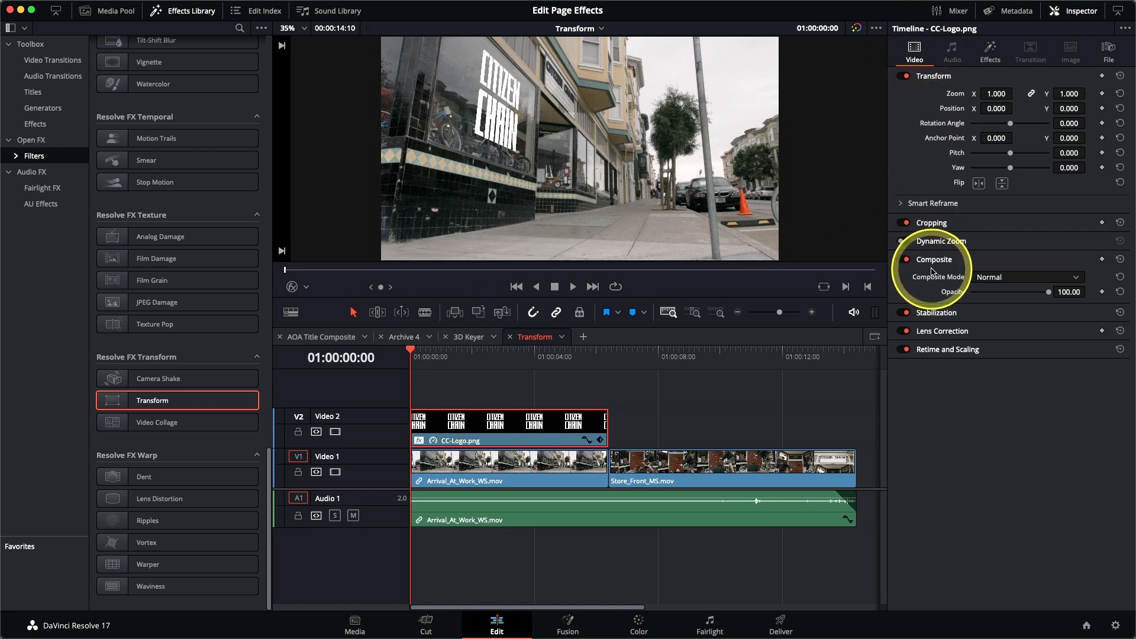
left_click(995, 278)
scroll(1004, 338, "down", 5)
scroll(1005, 339, "down", 2)
left_click(1005, 334)
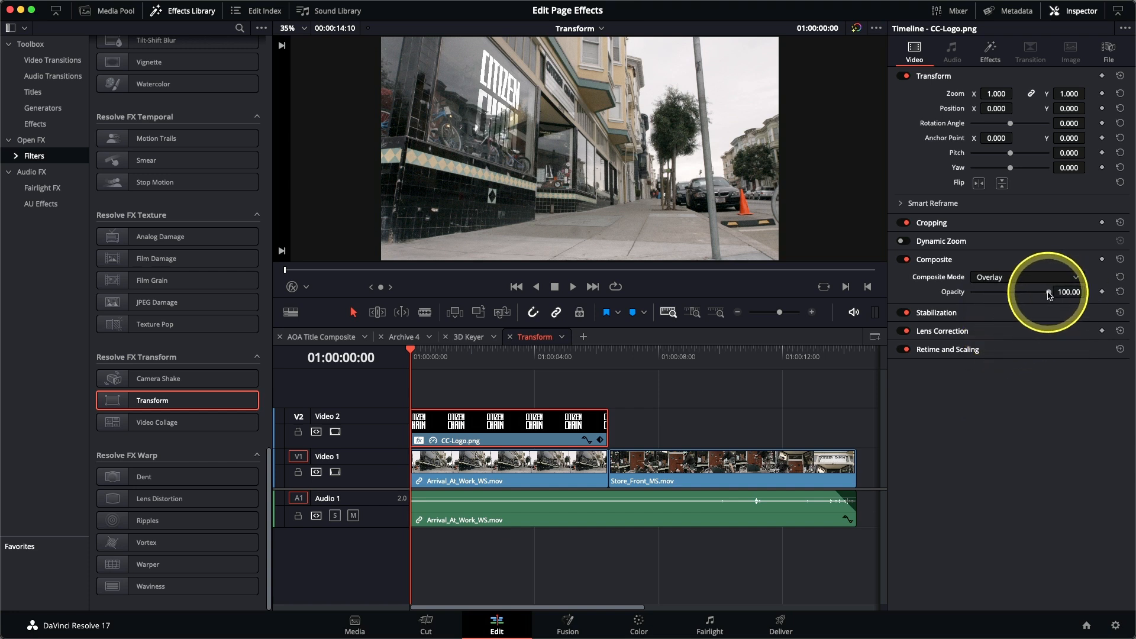
left_click_drag(1041, 295, 1025, 296)
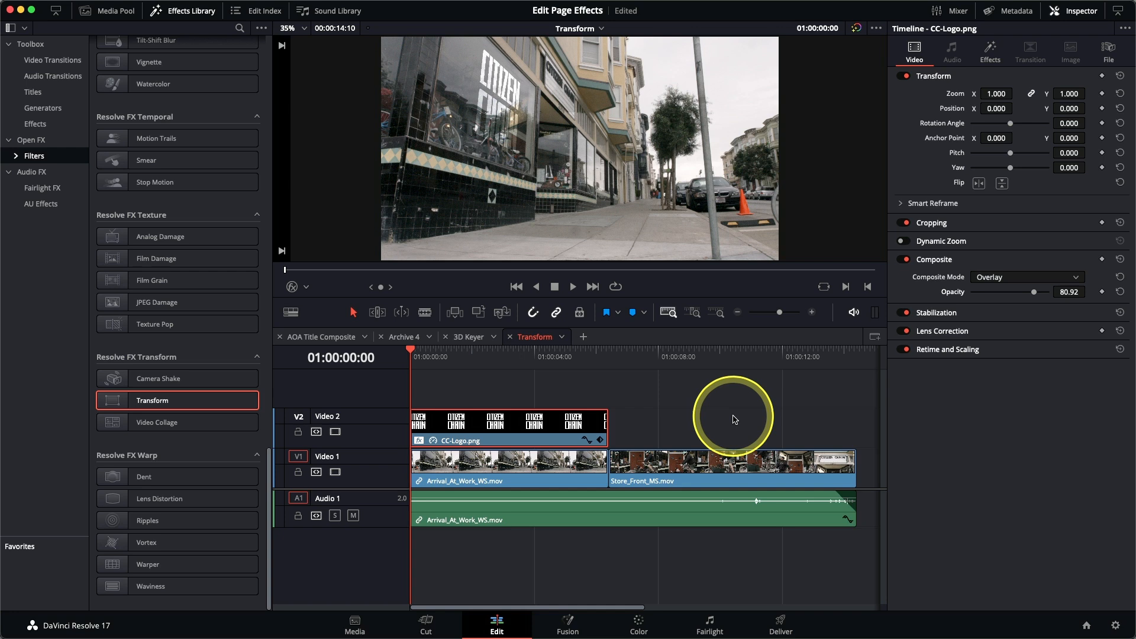
Step: Play back the logo composite and set a Canvas keyframe for its Transform effect at the first frame
key("space")
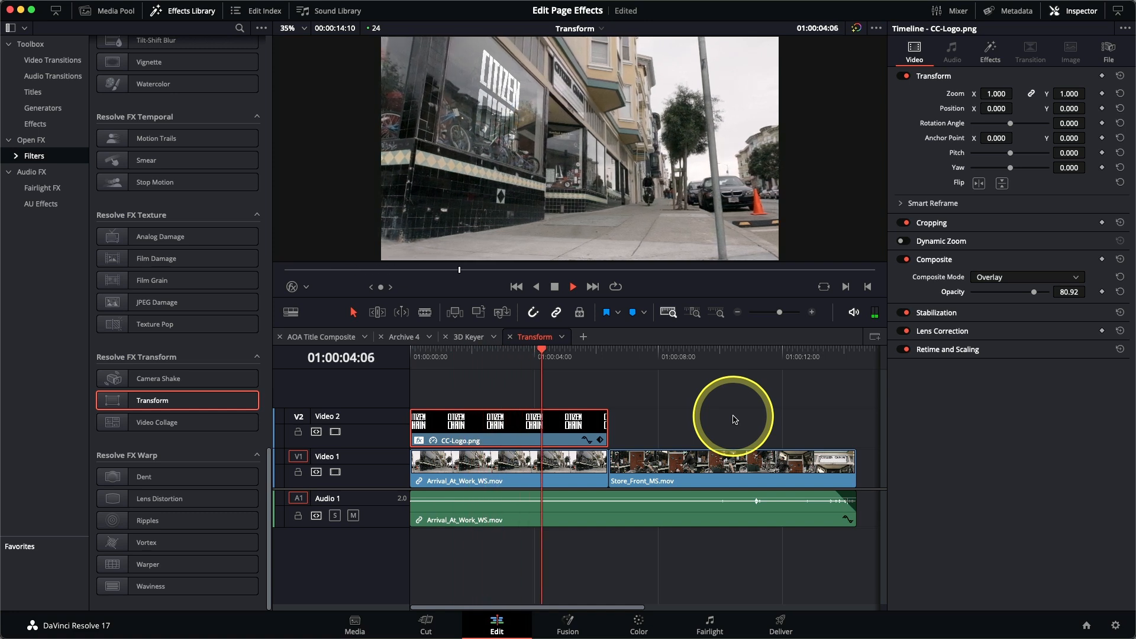
key("space")
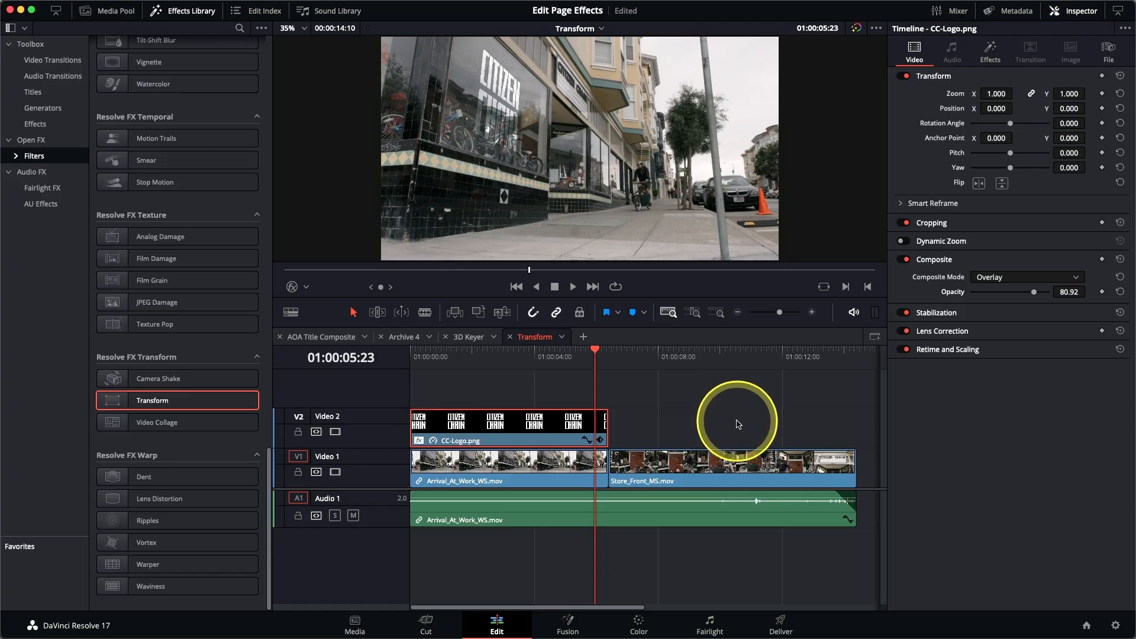
left_click_drag(588, 349, 412, 375)
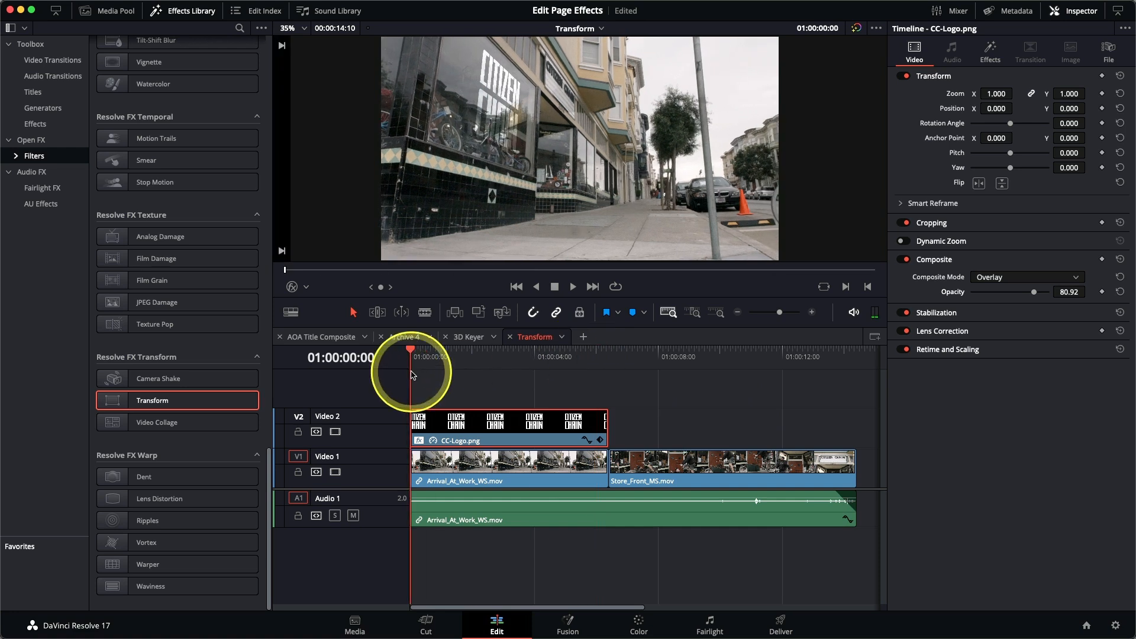
left_click(990, 55)
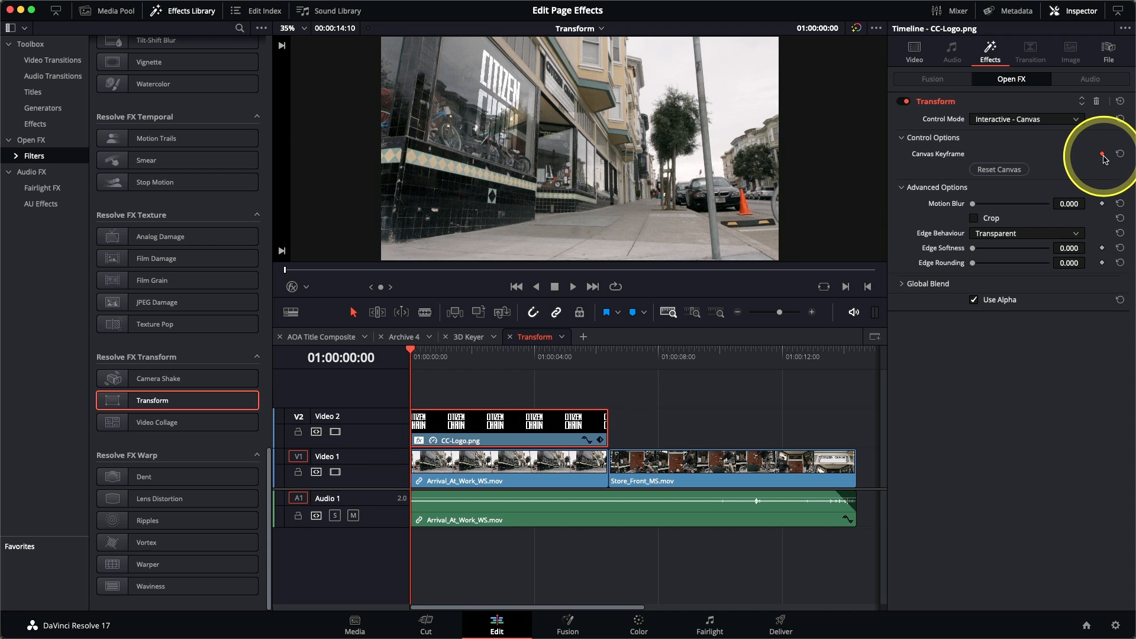
Step: At the logo clip's last frame, refit the canvas corners to the storefront window and hide the effect overlay
key("Down")
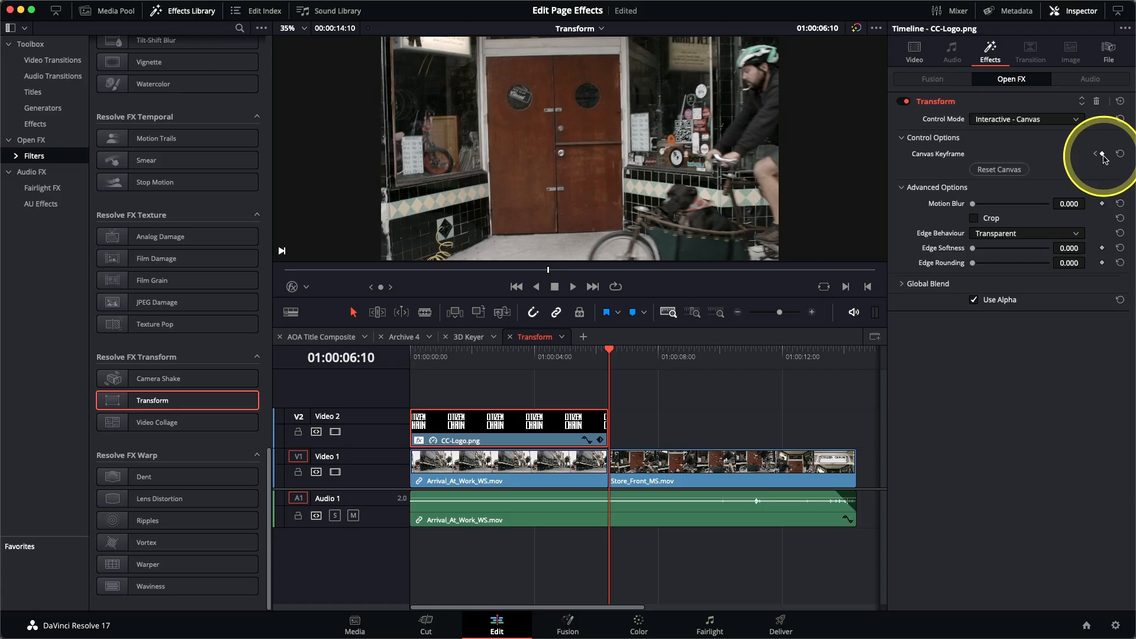
key("Left")
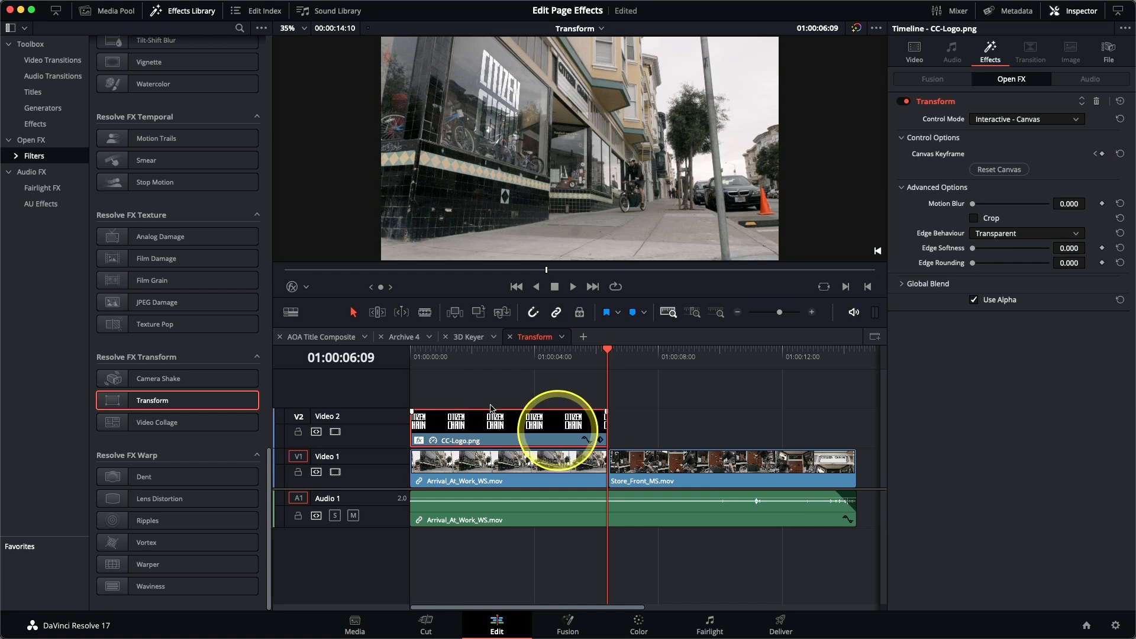
left_click(292, 288)
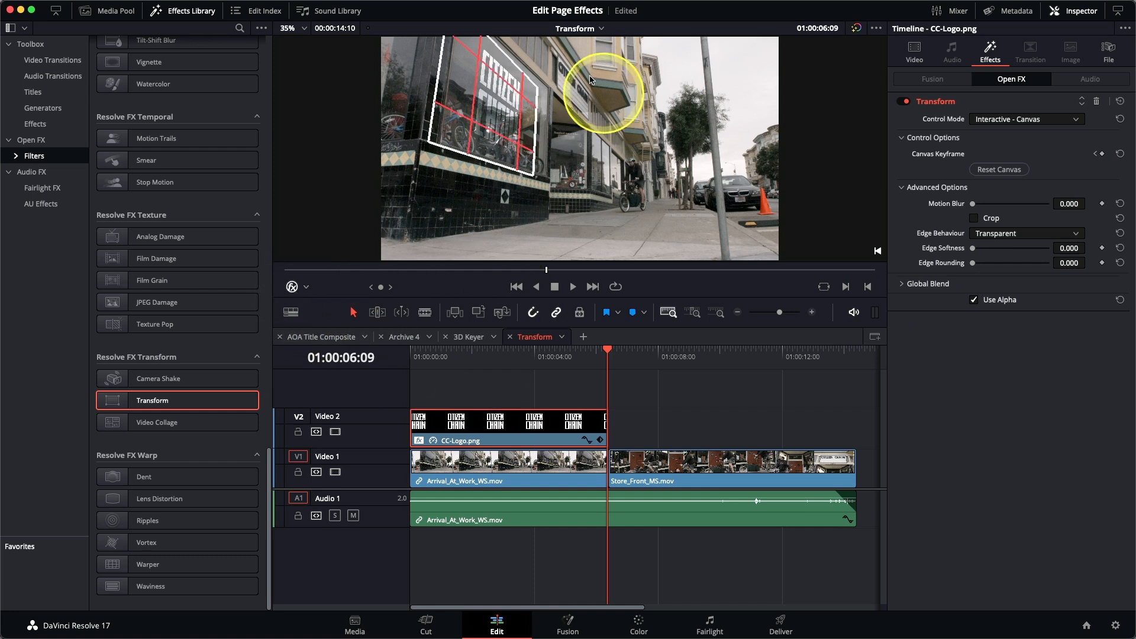
left_click_drag(537, 86, 545, 94)
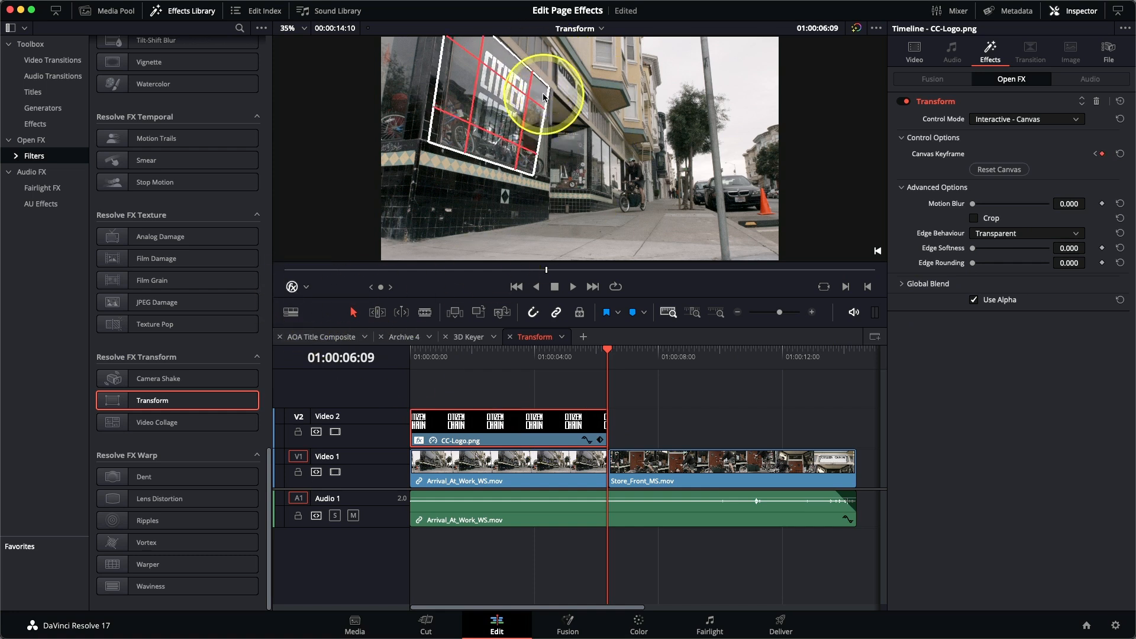
left_click_drag(530, 163, 544, 164)
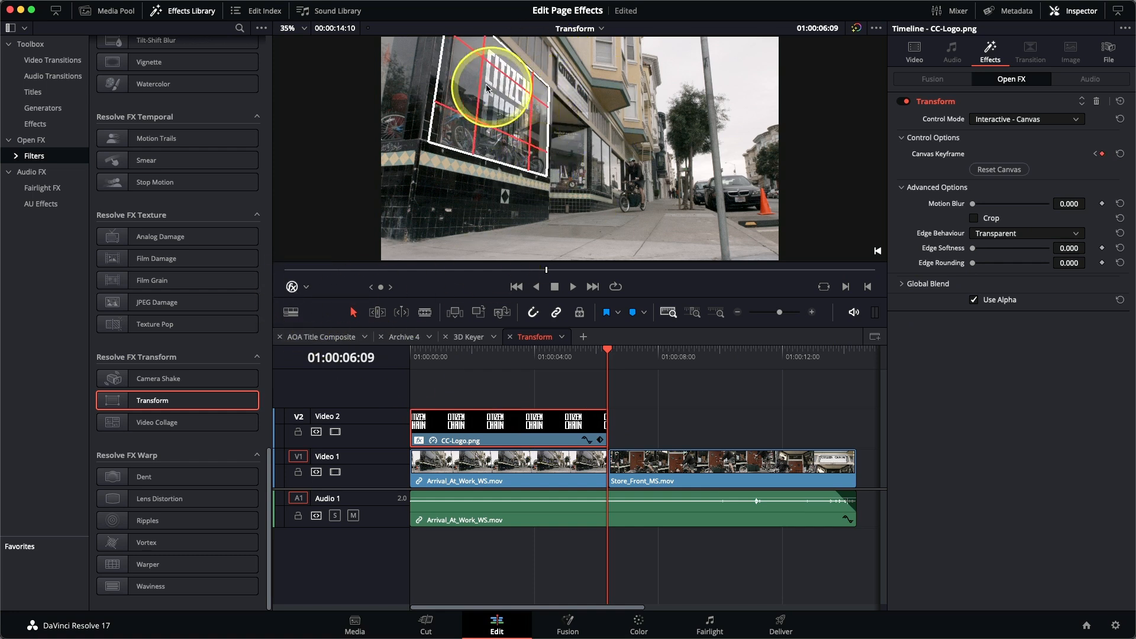
left_click_drag(454, 132, 461, 134)
left_click_drag(469, 52, 476, 44)
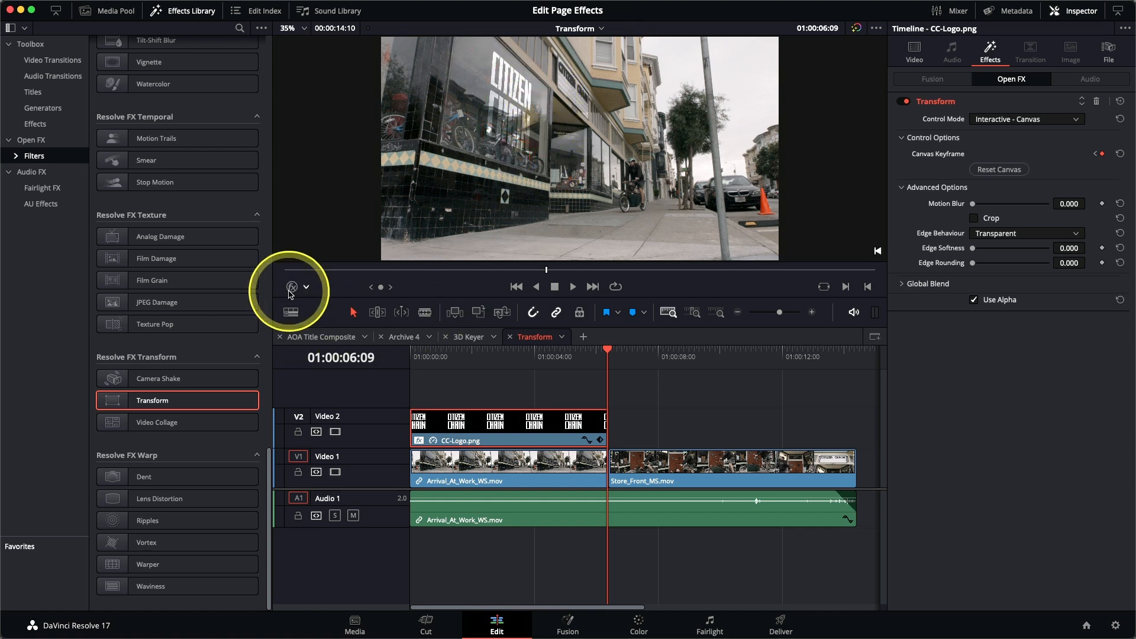
Step: Play the timeline from the start to check how the keyframed logo follows the window
key("Home")
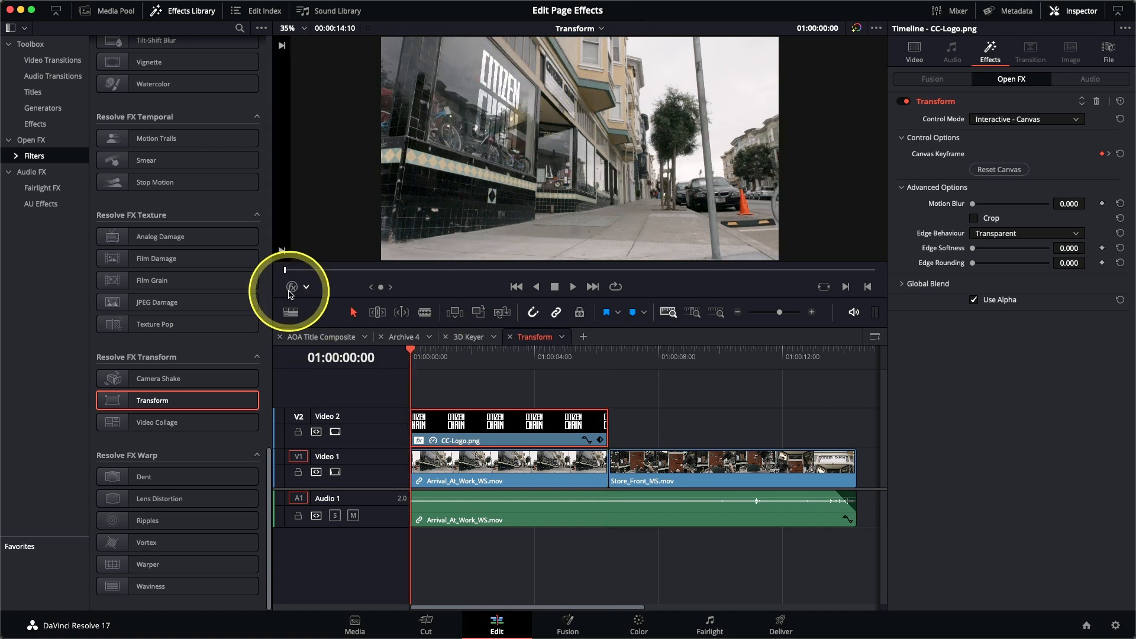
key("space")
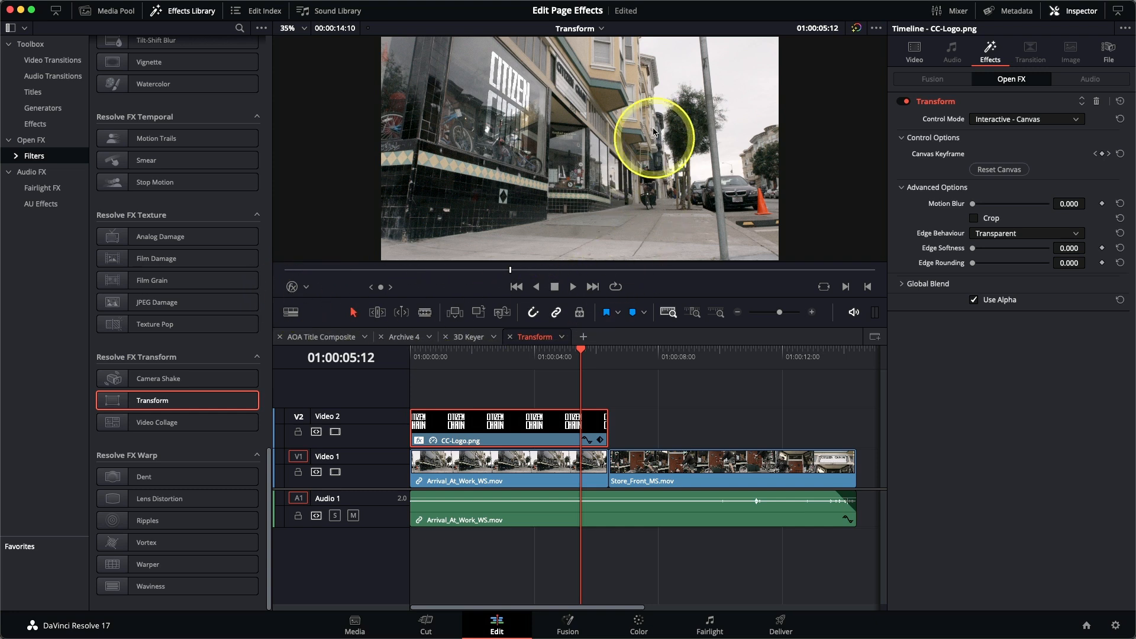
Step: Open the Video Collage Background timeline and scrub through the interview clip on V1
left_click(596, 29)
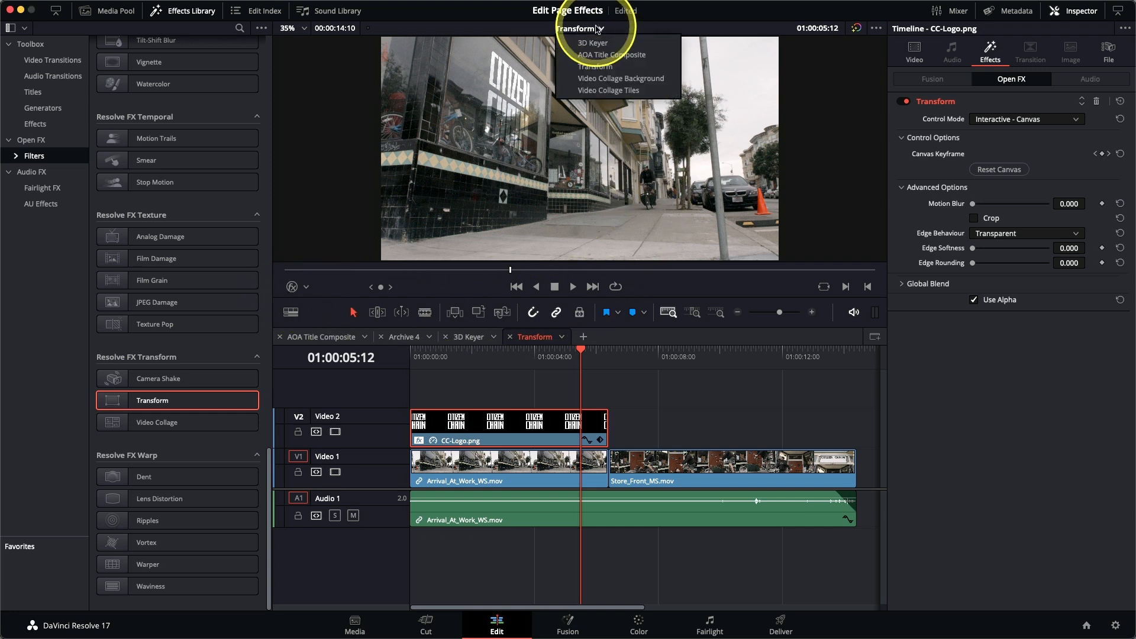
left_click(612, 80)
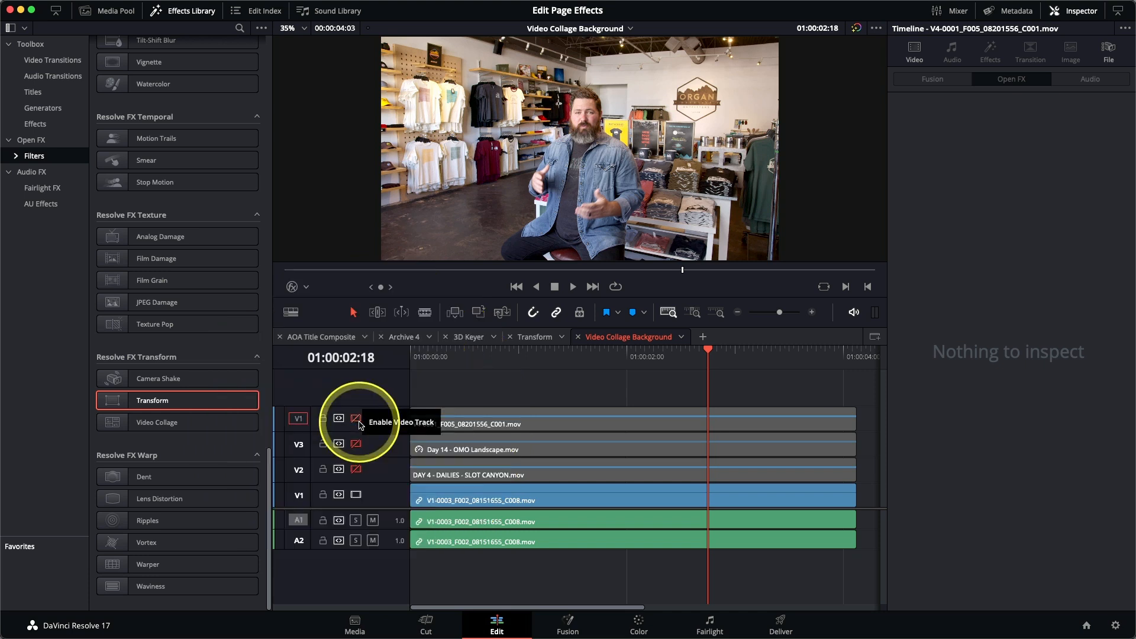
left_click(519, 356)
left_click_drag(533, 370, 504, 371)
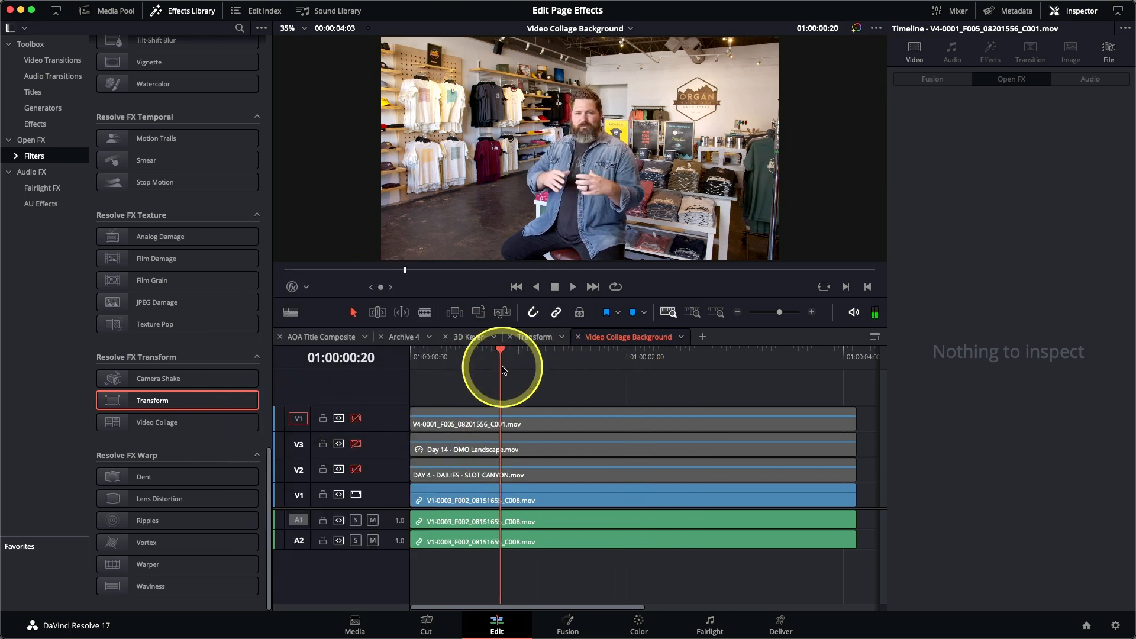
Step: Enable the V2, V3 and topmost video tracks one by one, scrubbing to preview their clips
left_click(355, 470)
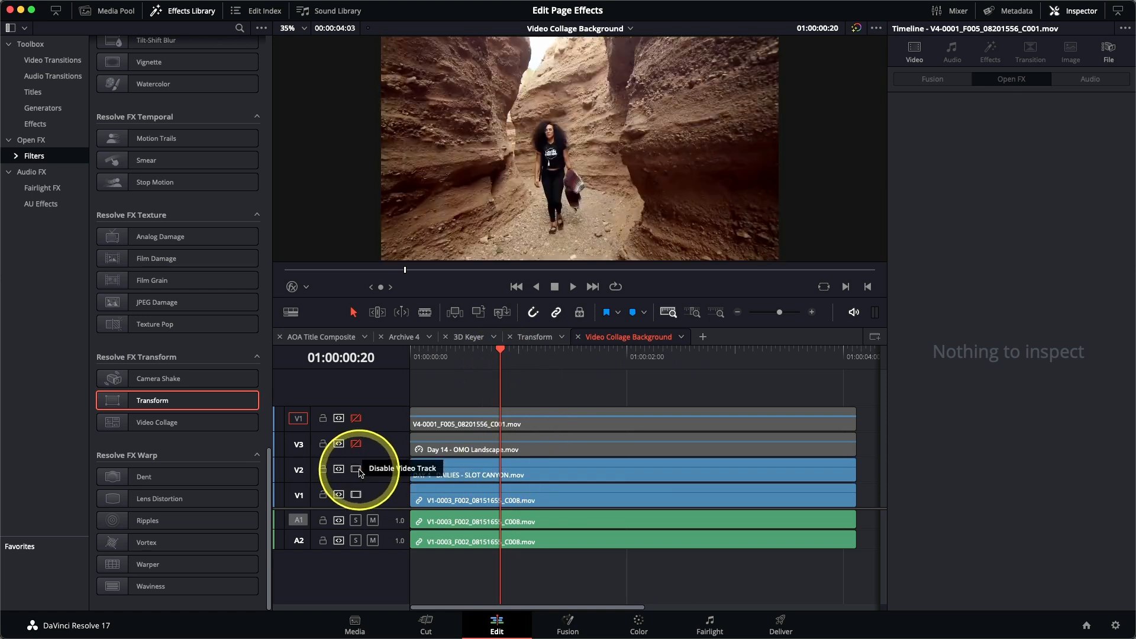
mouse_move(474, 369)
left_mouse_down()
mouse_move(452, 352)
mouse_move(675, 349)
mouse_move(477, 353)
left_mouse_up()
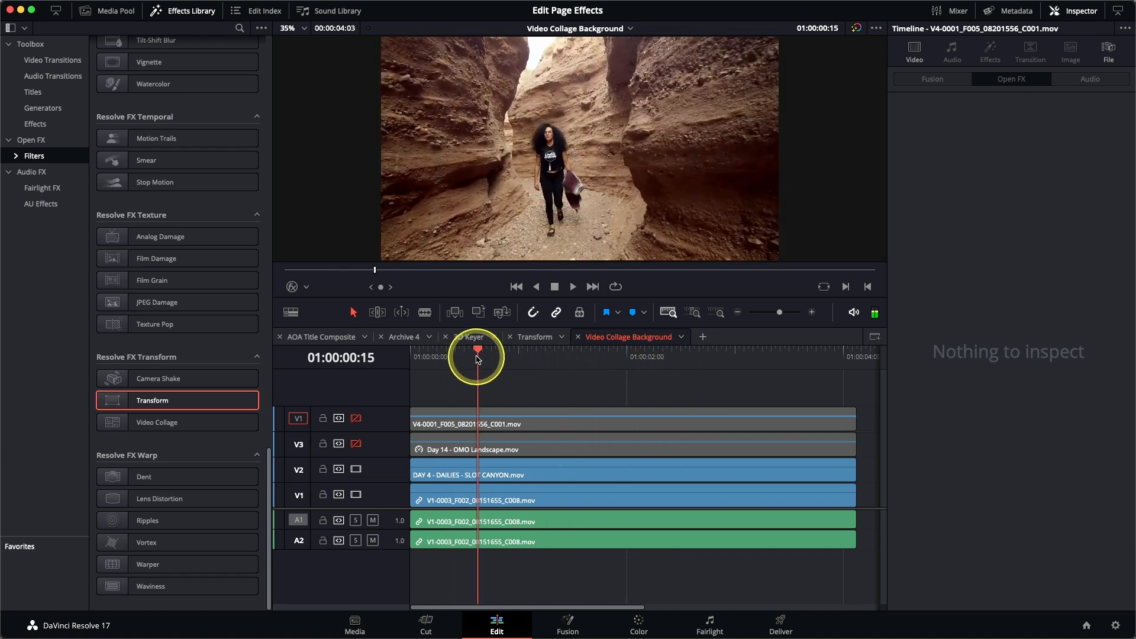
left_click(356, 444)
mouse_move(477, 350)
left_mouse_down()
mouse_move(668, 358)
mouse_move(493, 351)
mouse_move(487, 362)
left_mouse_up()
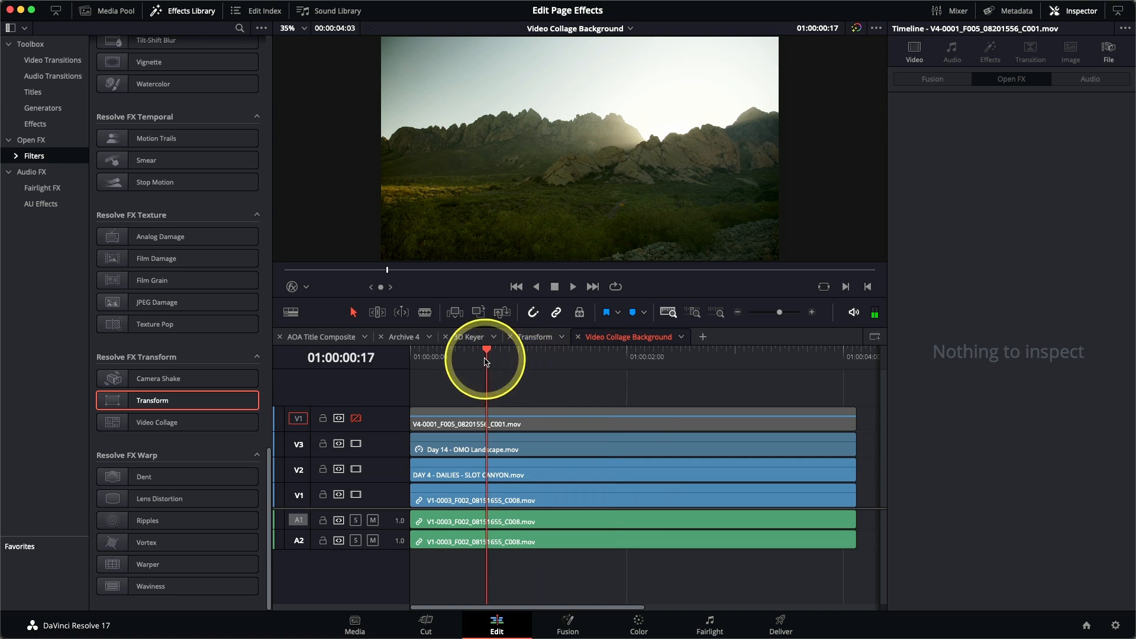
left_click(355, 419)
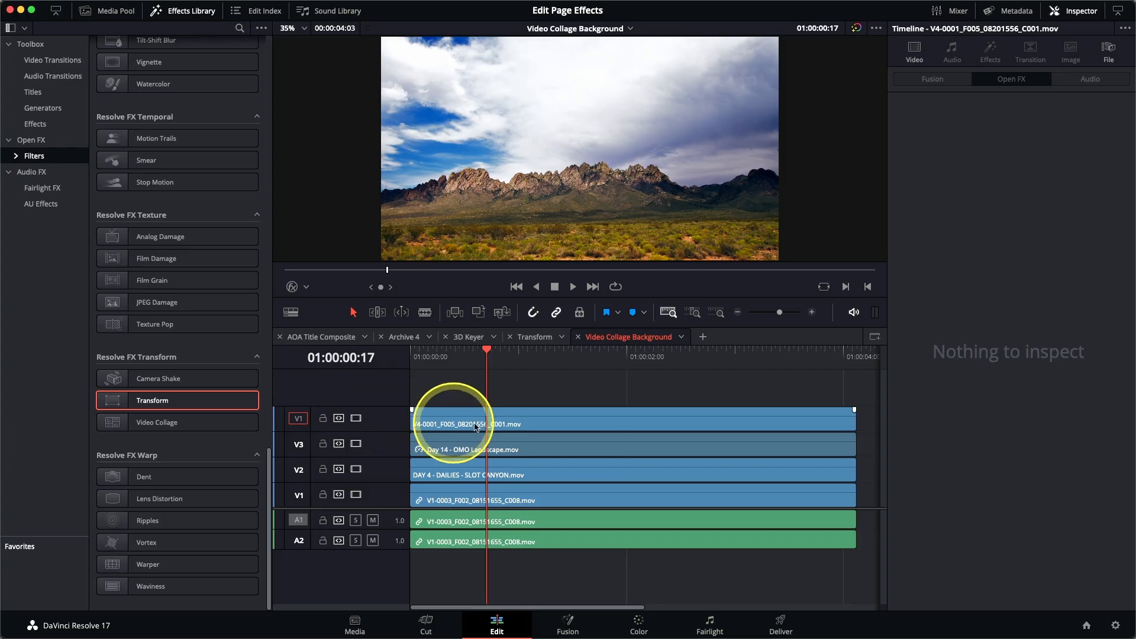
Step: Apply the Resolve FX Video Collage filter to V4-0001_F005_08201556_C001.mov on the topmost track and turn on Preview Layout
left_click(504, 426)
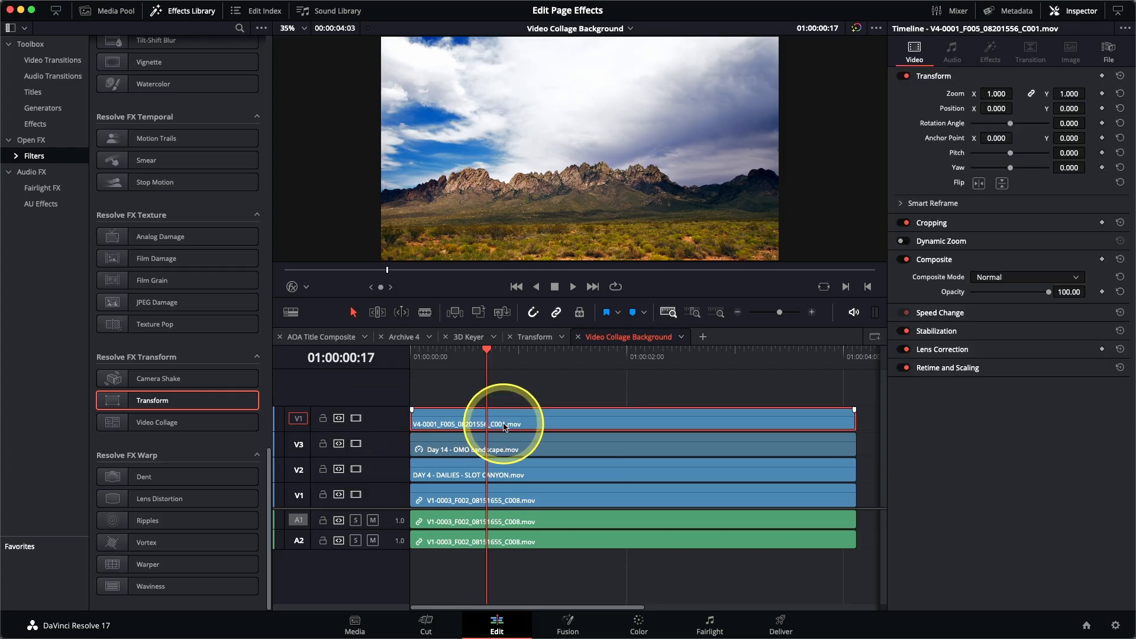
double_click(131, 435)
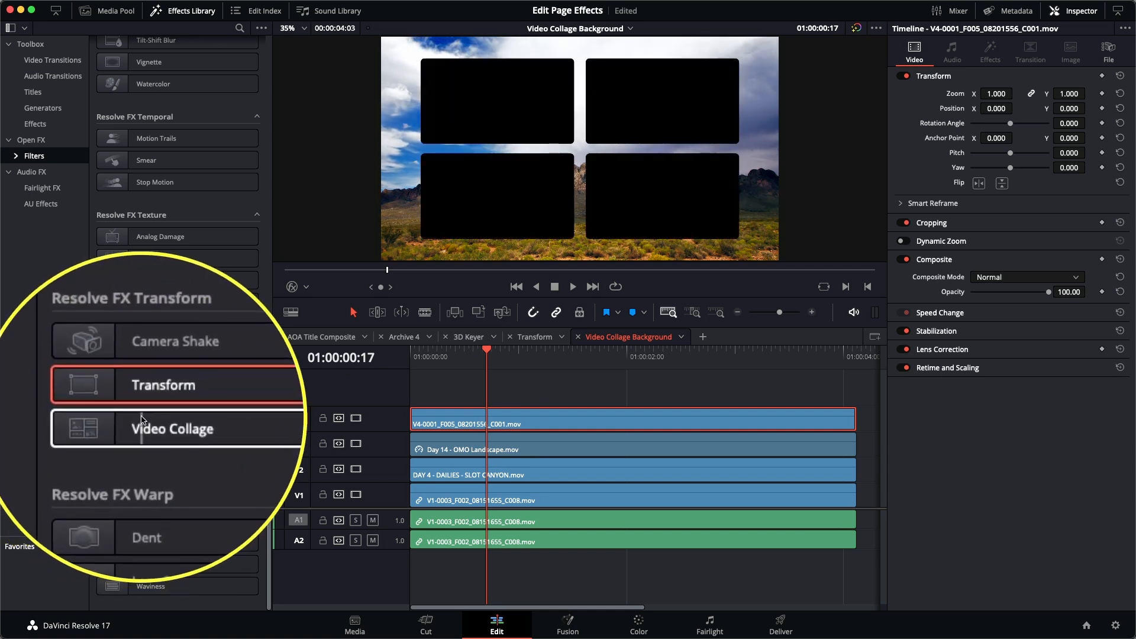
double_click(159, 428)
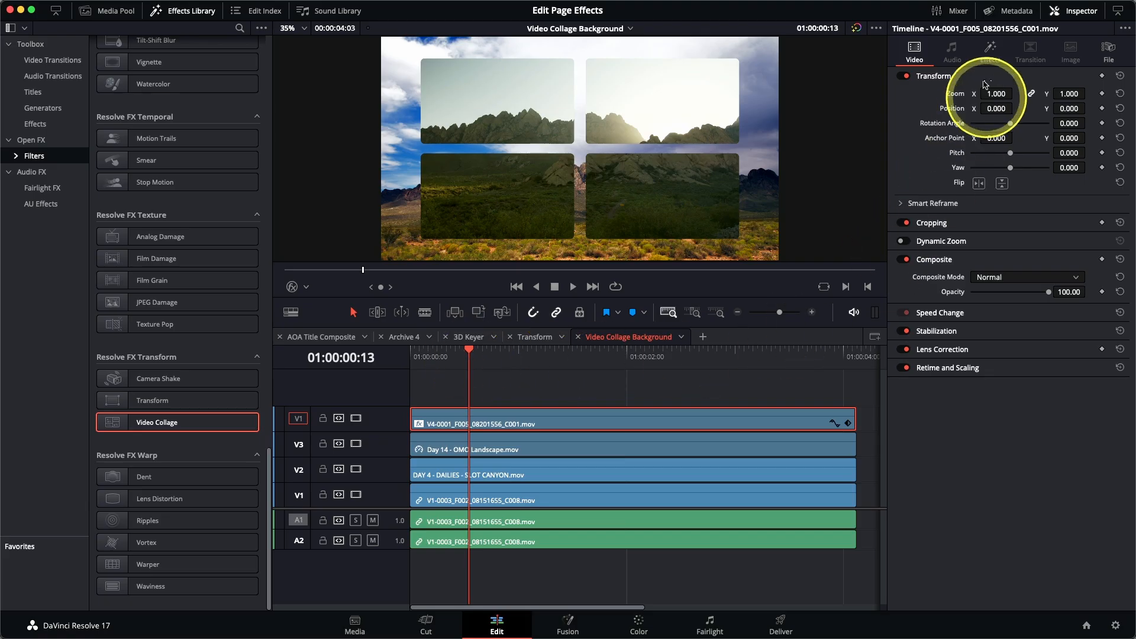
left_click(991, 52)
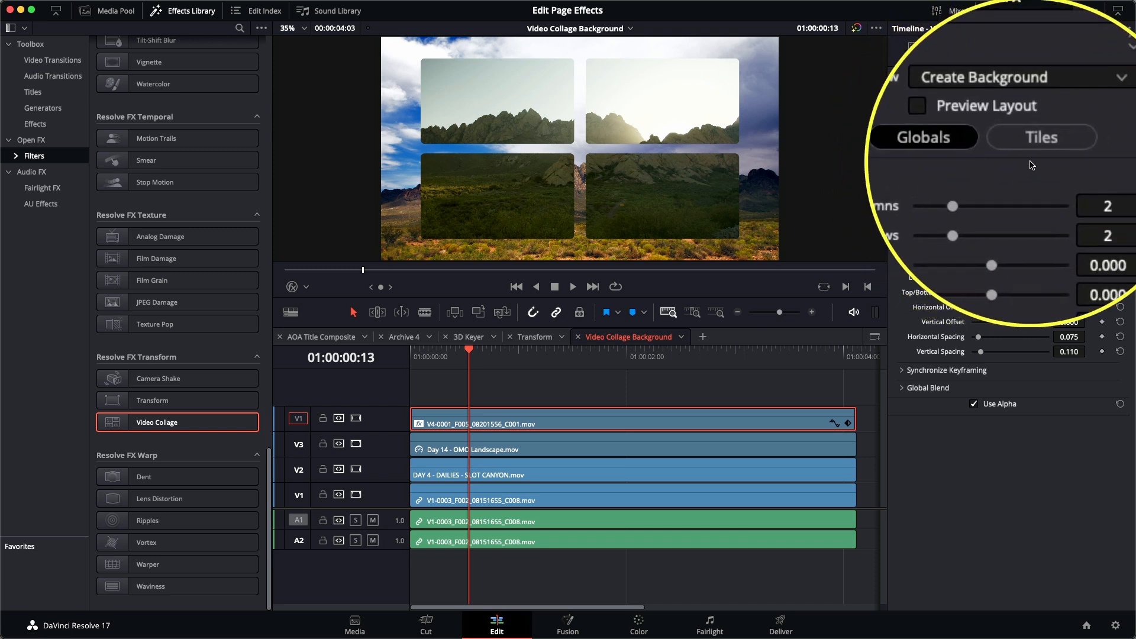
left_click(999, 137)
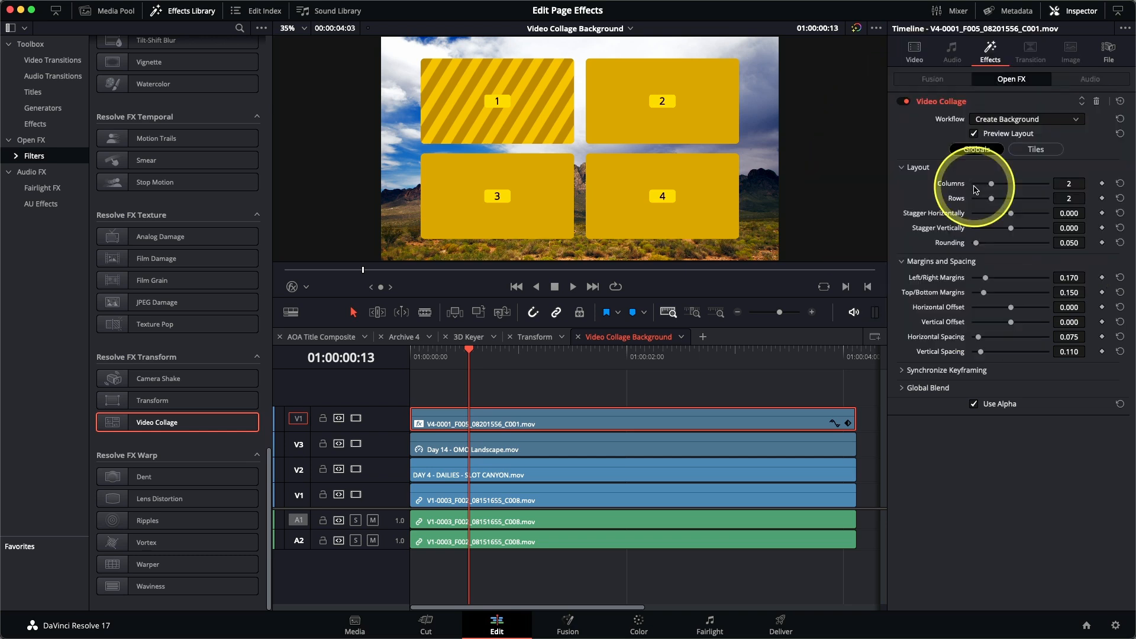
Step: Try a collage layout of 4 columns and 4 rows, and reset both settings to their defaults
left_click_drag(995, 188, 1026, 202)
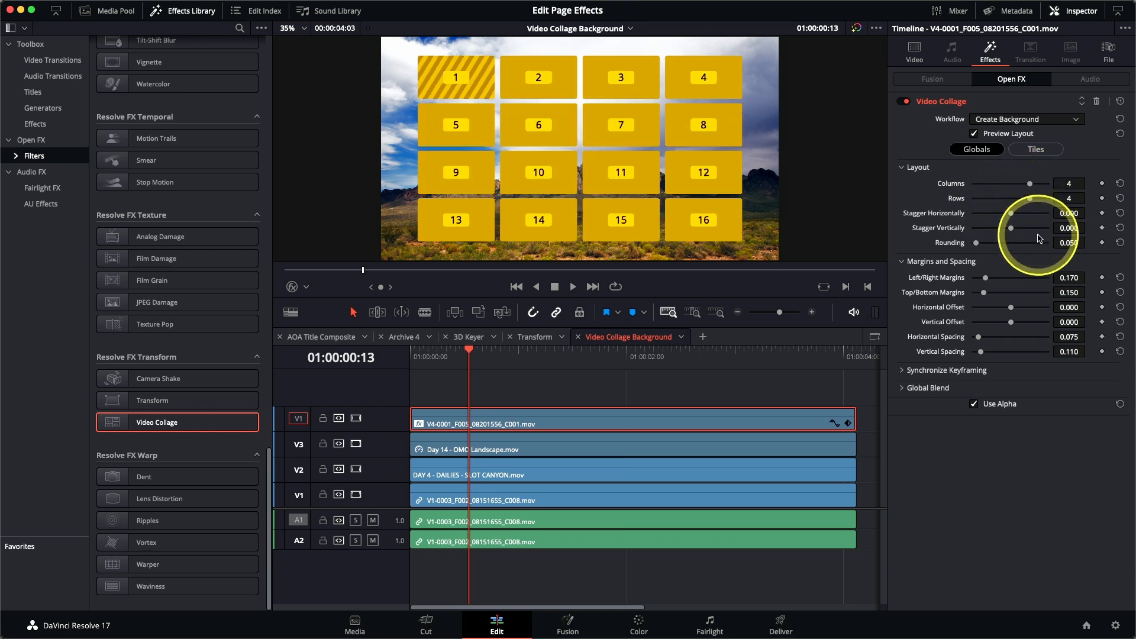
left_click(1120, 184)
left_click(1120, 198)
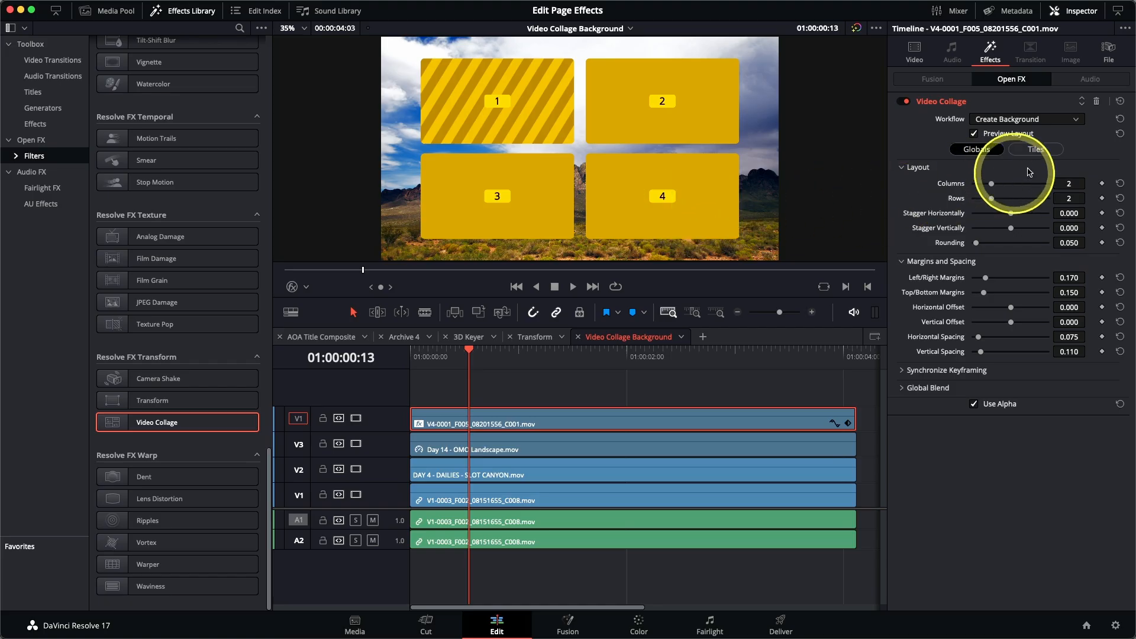
Step: Make Tile 4 the active tile, enable Manual Tile Management and delete that tile from the collage
left_click(1042, 150)
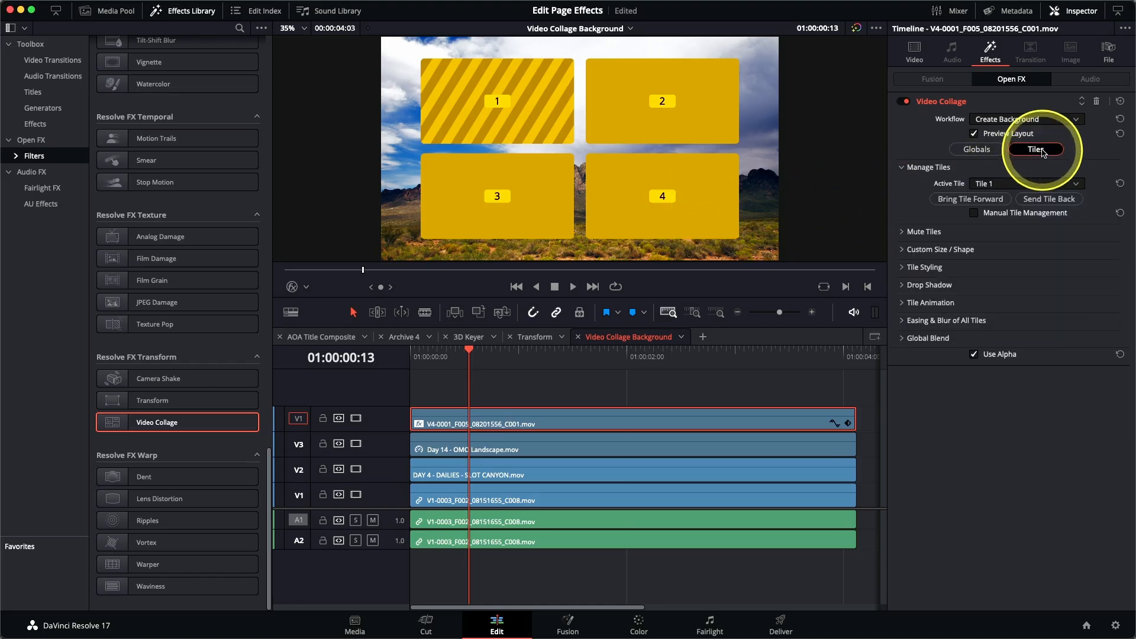
left_click(997, 190)
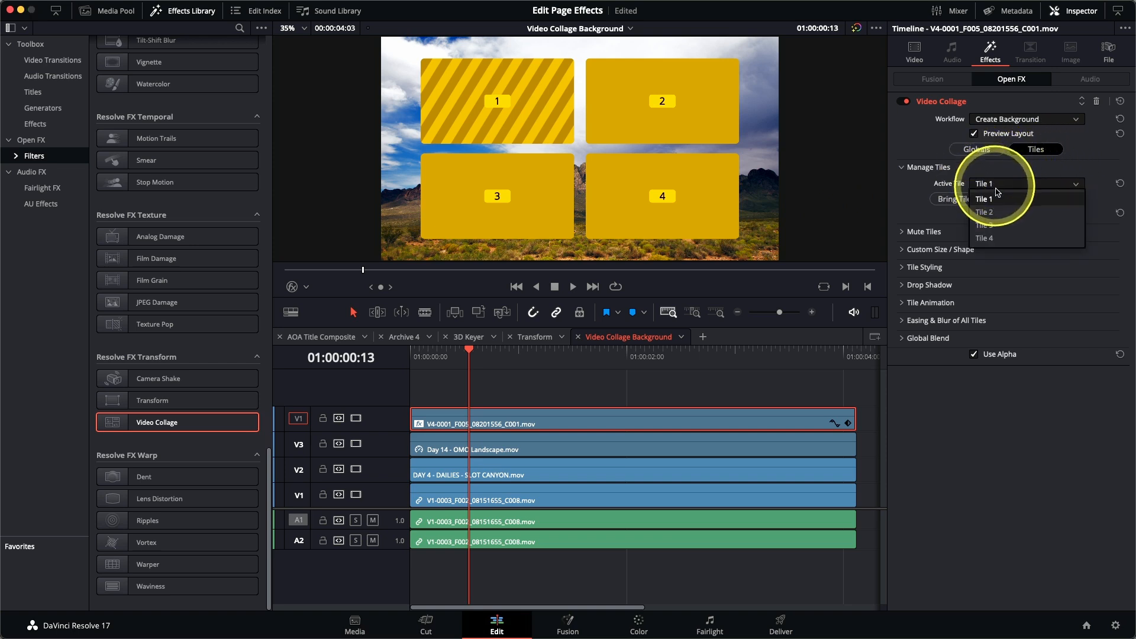
left_click(984, 238)
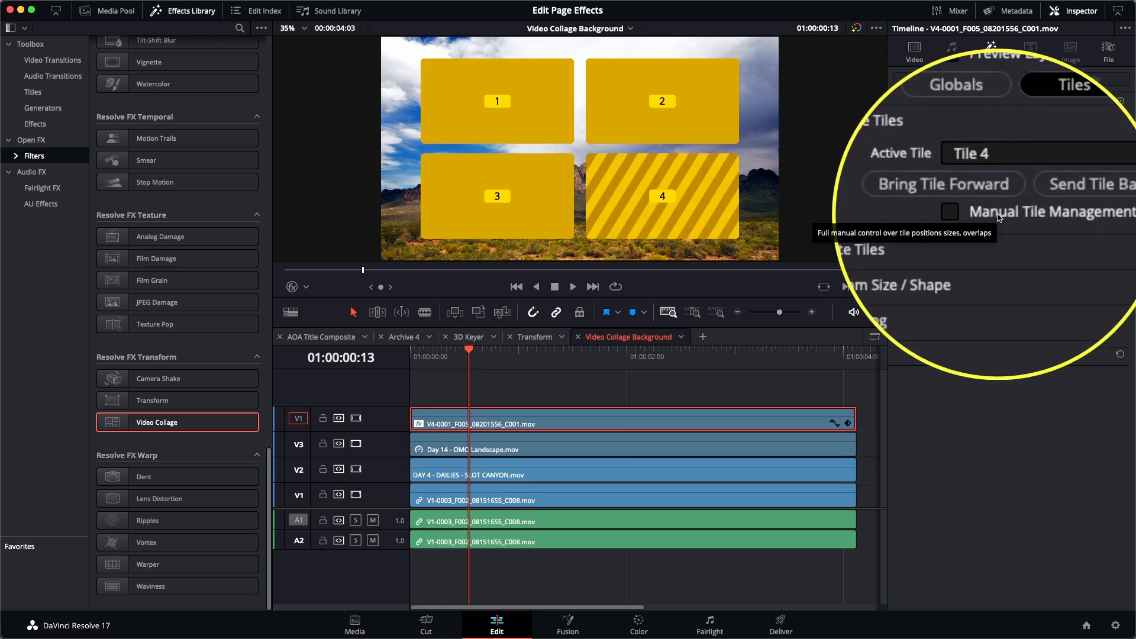
left_click(999, 214)
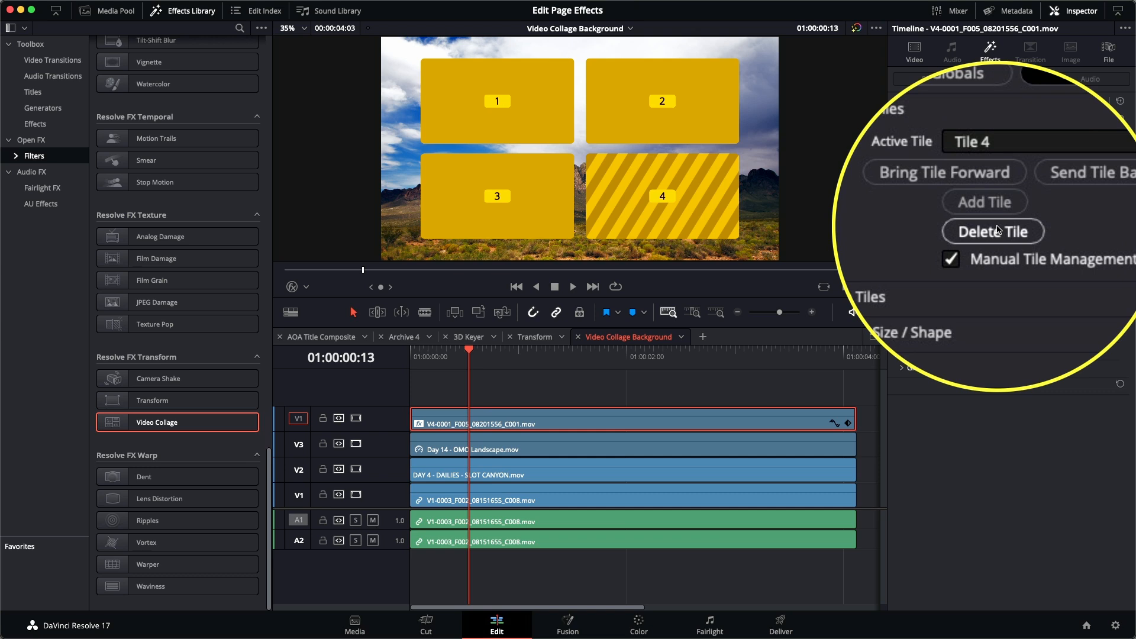
left_click(998, 229)
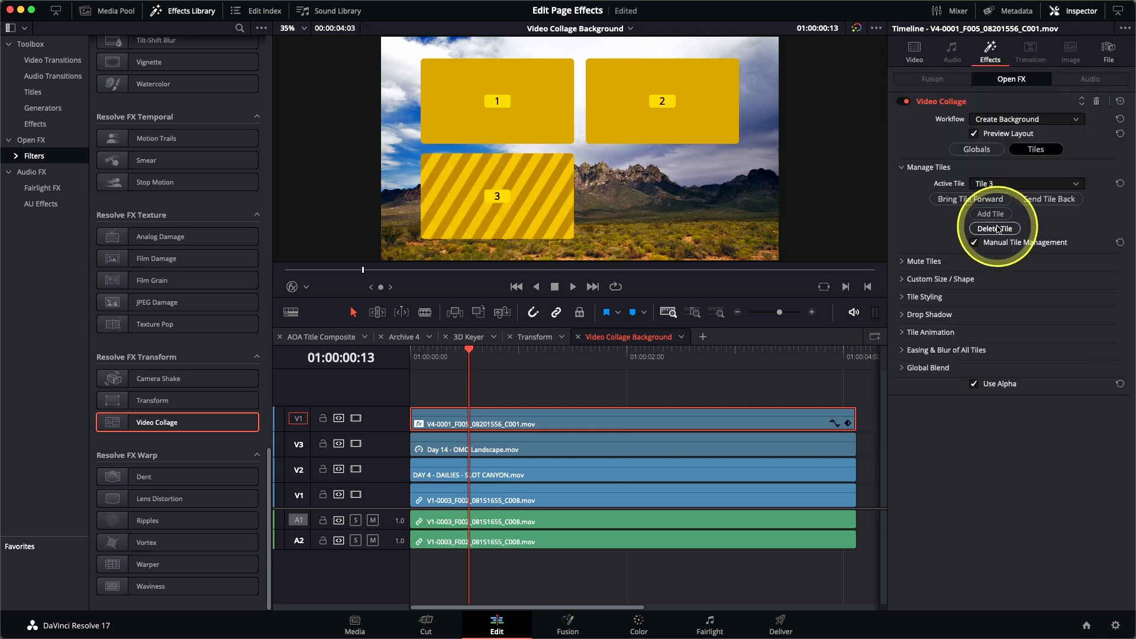
Step: Make Tile 2 the active tile and extend it down the collage by setting its End Row to 2
left_click(995, 185)
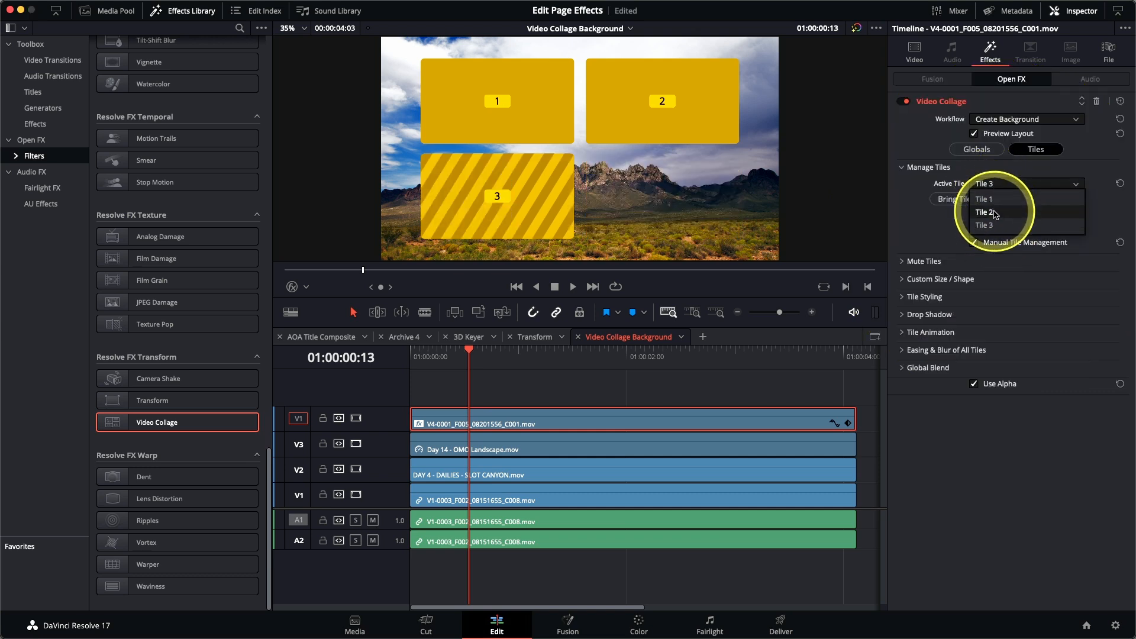
left_click(996, 213)
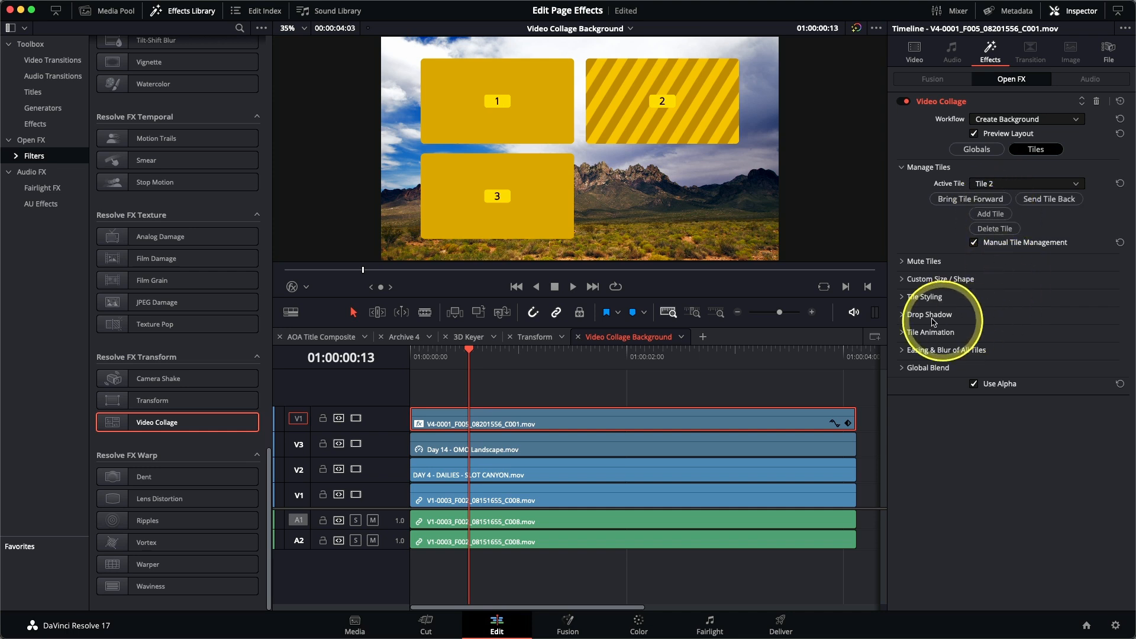
left_click(902, 280)
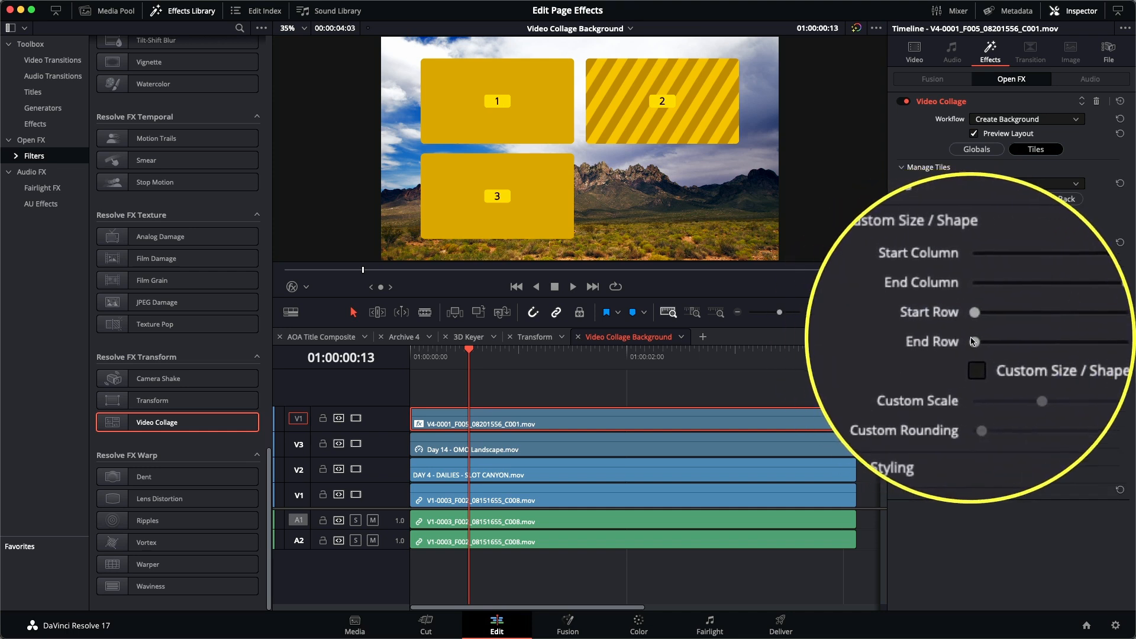
left_click_drag(973, 342, 1028, 343)
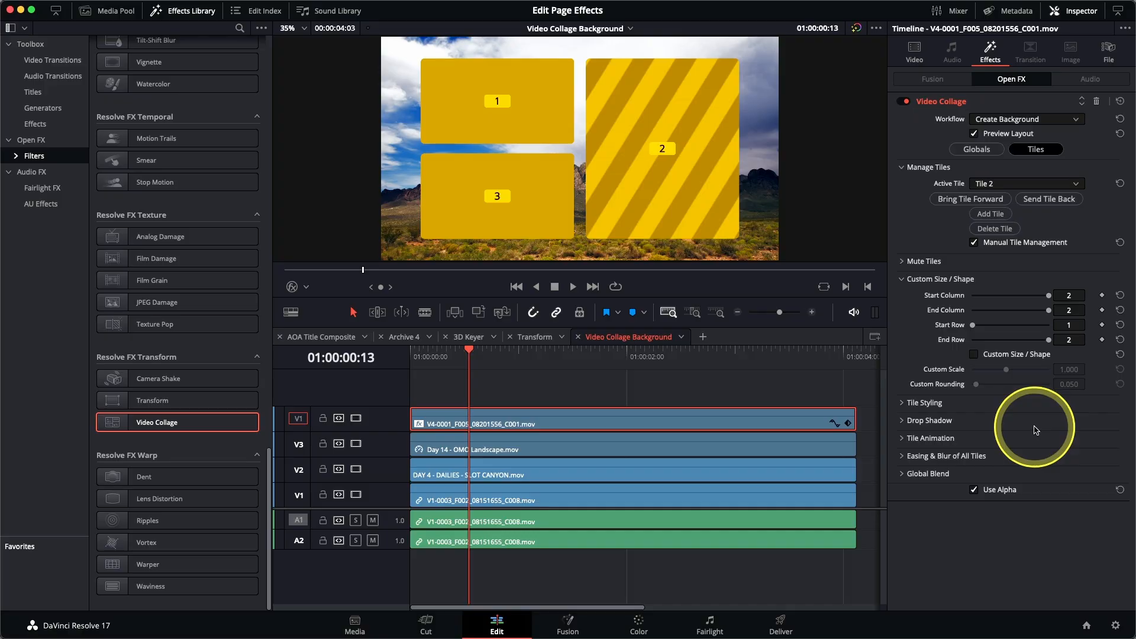
Step: Style all collage tiles with a Tile Border of 0.025 and a light green Tile Color
left_click(903, 403)
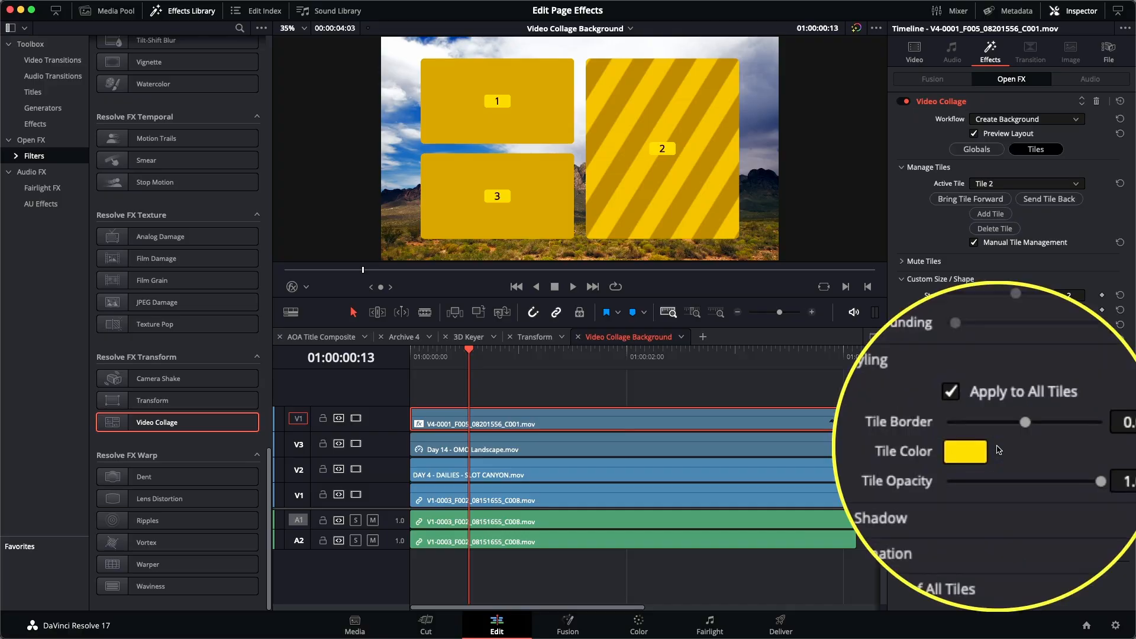
left_click_drag(1011, 435, 1014, 436)
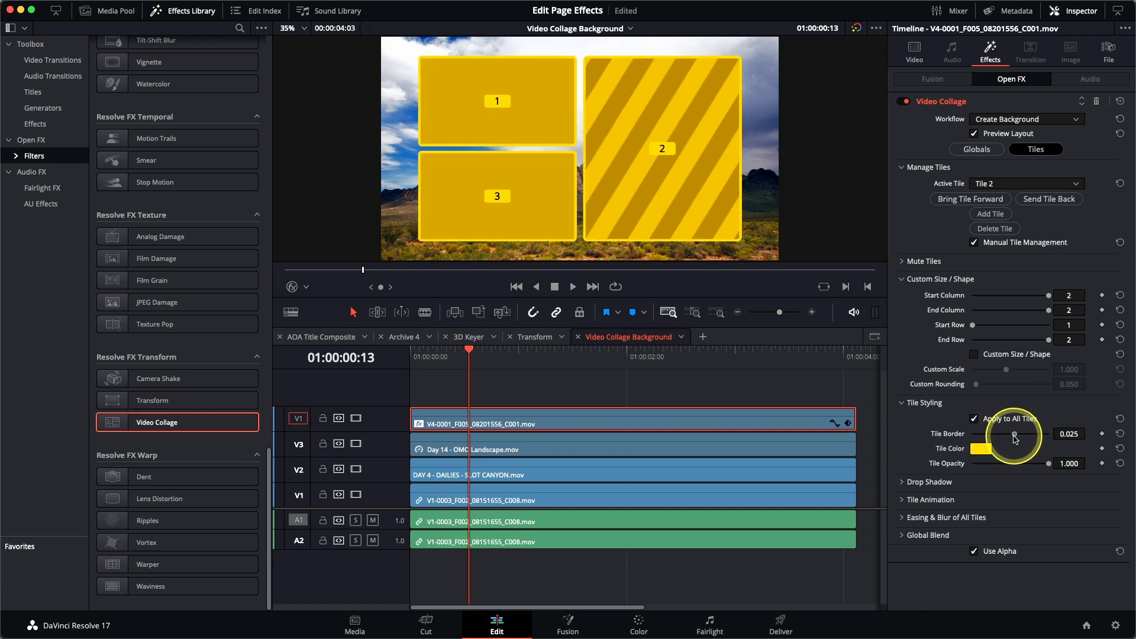
left_click(982, 450)
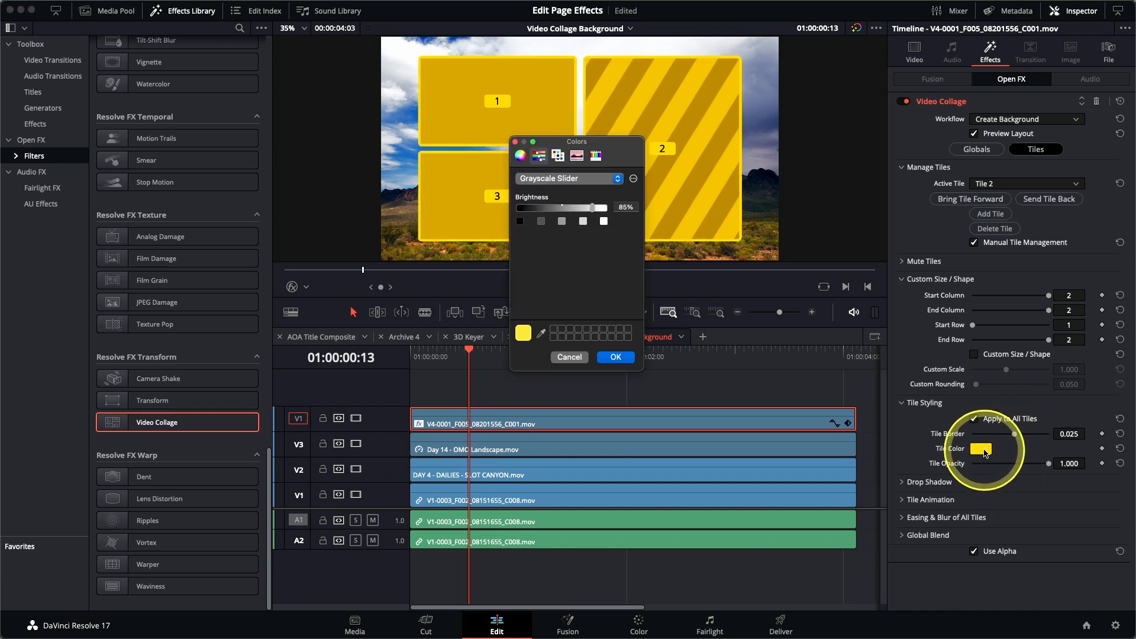
left_click(520, 155)
left_click_drag(587, 214, 574, 197)
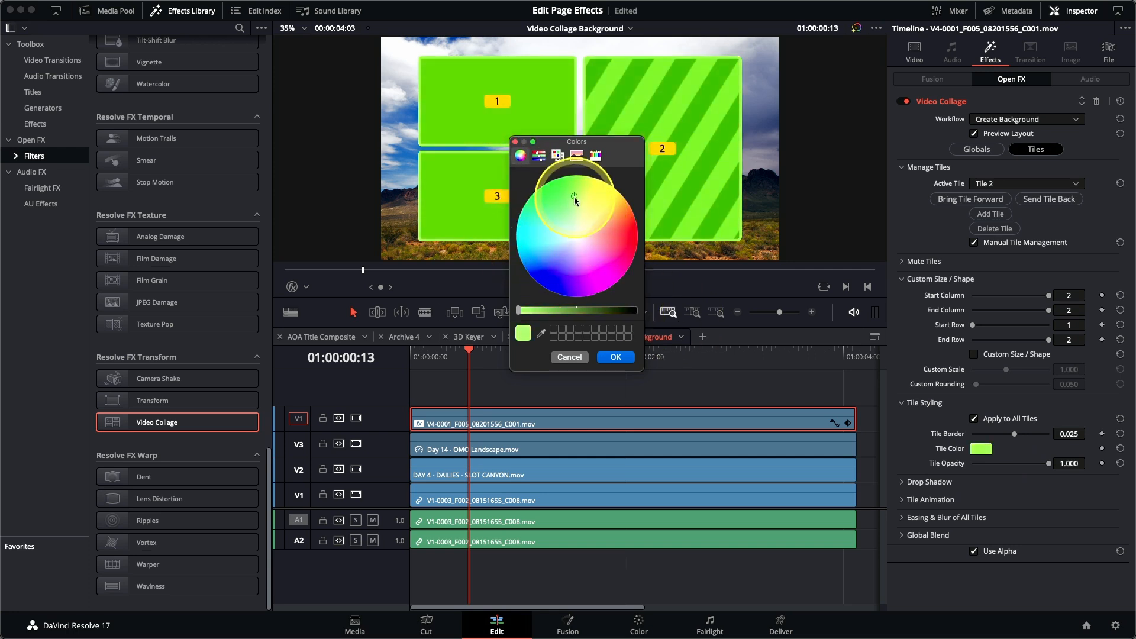
left_click(621, 357)
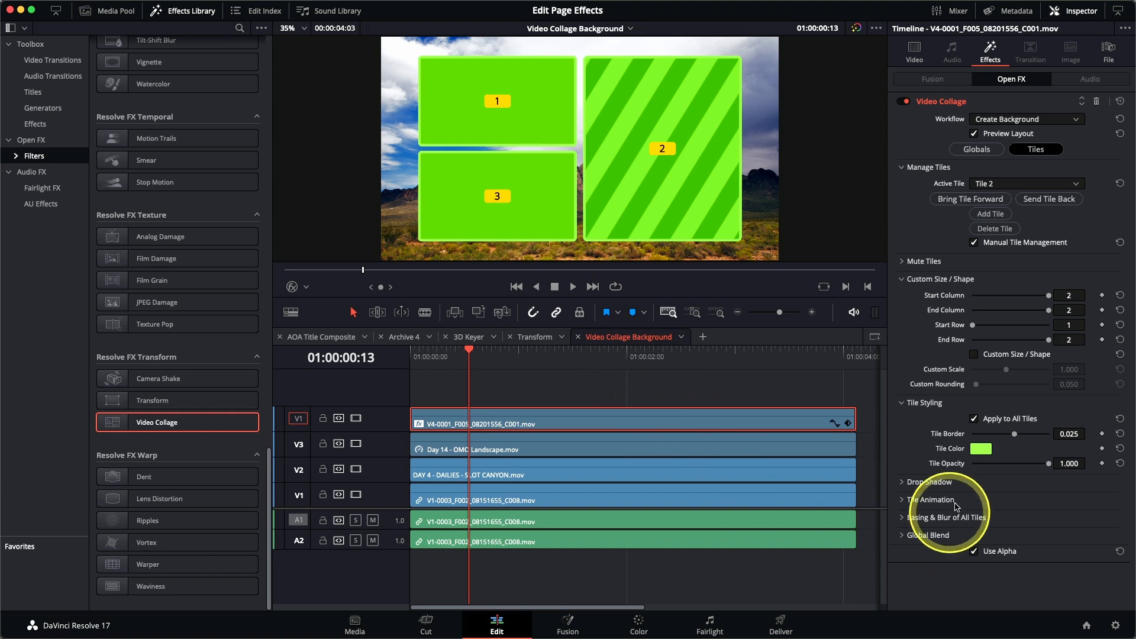
Step: Give all tiles a drop shadow with Strength 0.581, Drop Angle 74.0, Drop Distance 0.033 and Blur 0.496
left_click(903, 483)
scroll(916, 448, "down", 2)
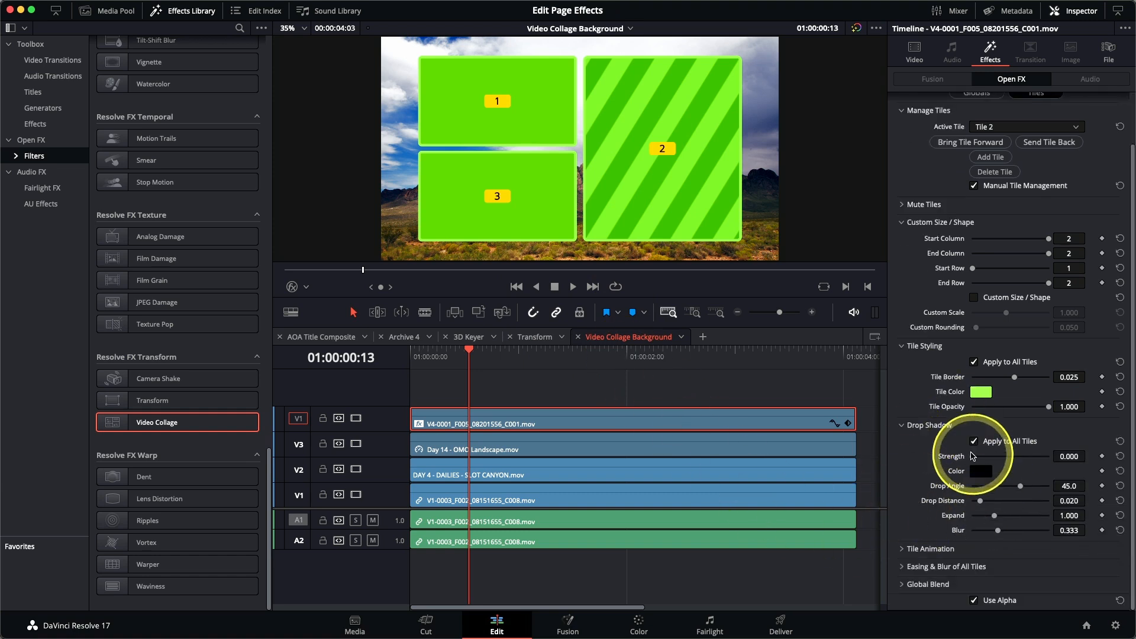
left_click_drag(974, 457, 1014, 458)
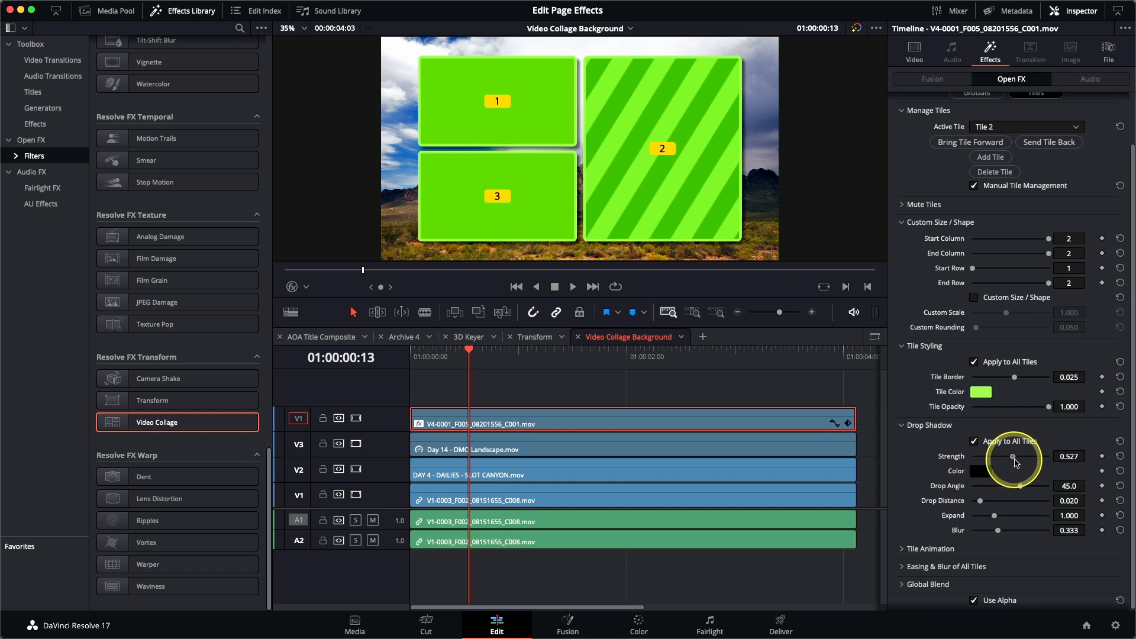
left_click_drag(980, 501, 1028, 488)
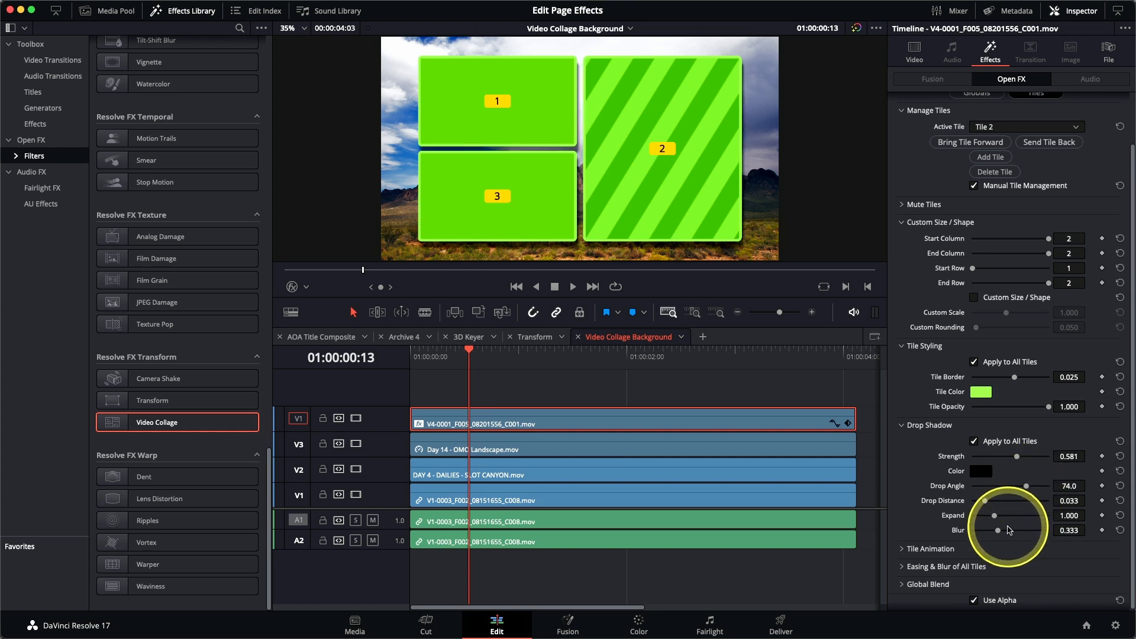
left_click_drag(999, 531, 1002, 533)
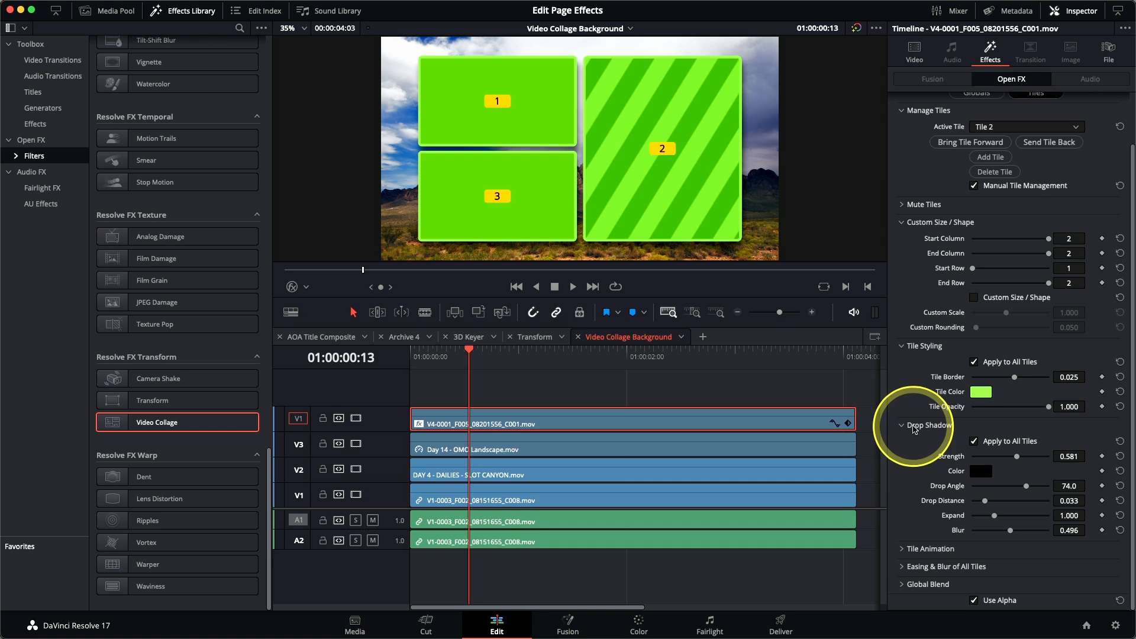
Step: Set the tile animation to Intro Only using Fade instead of Shrink with a Duration of 24, and scrub the timeline to preview it
left_click(911, 548)
scroll(917, 501, "down", 3)
scroll(916, 502, "down", 2)
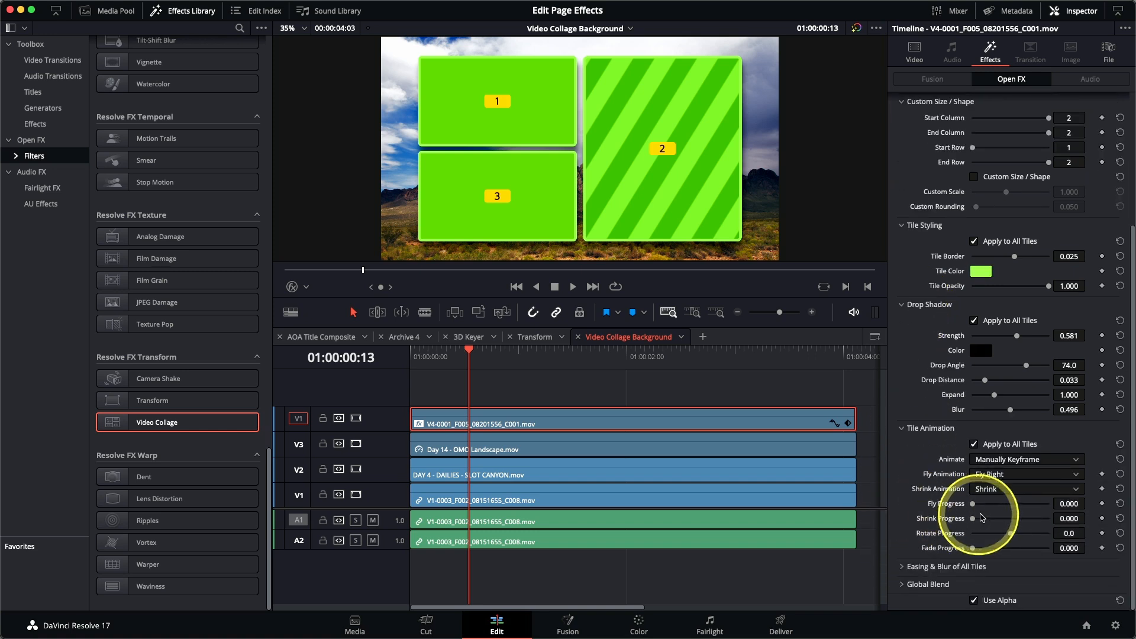
left_click(1012, 465)
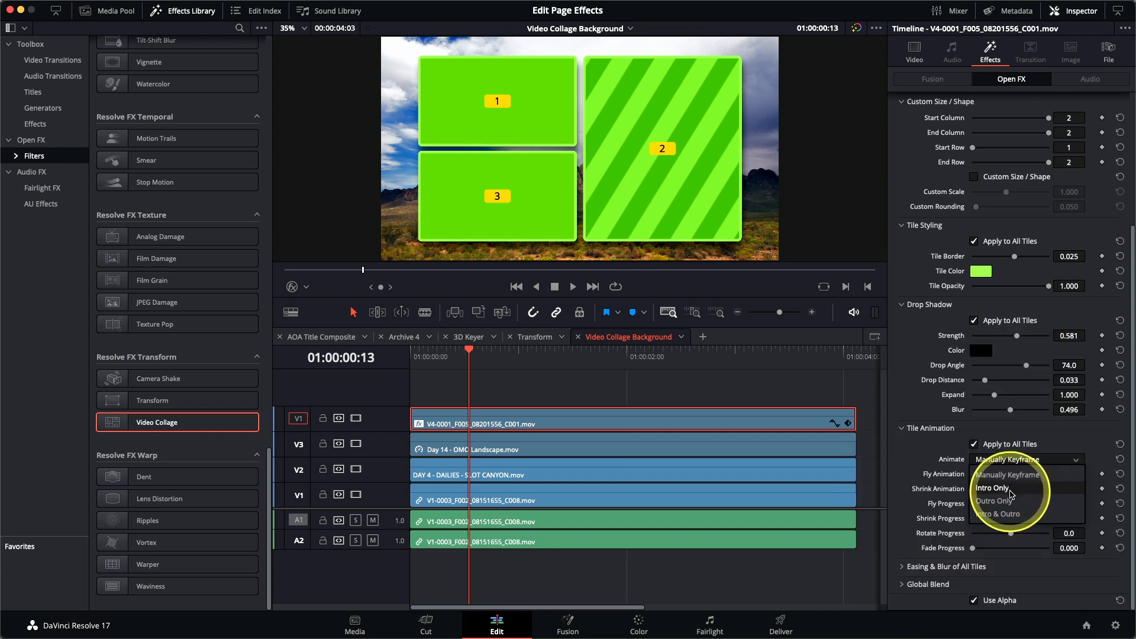
left_click(1011, 488)
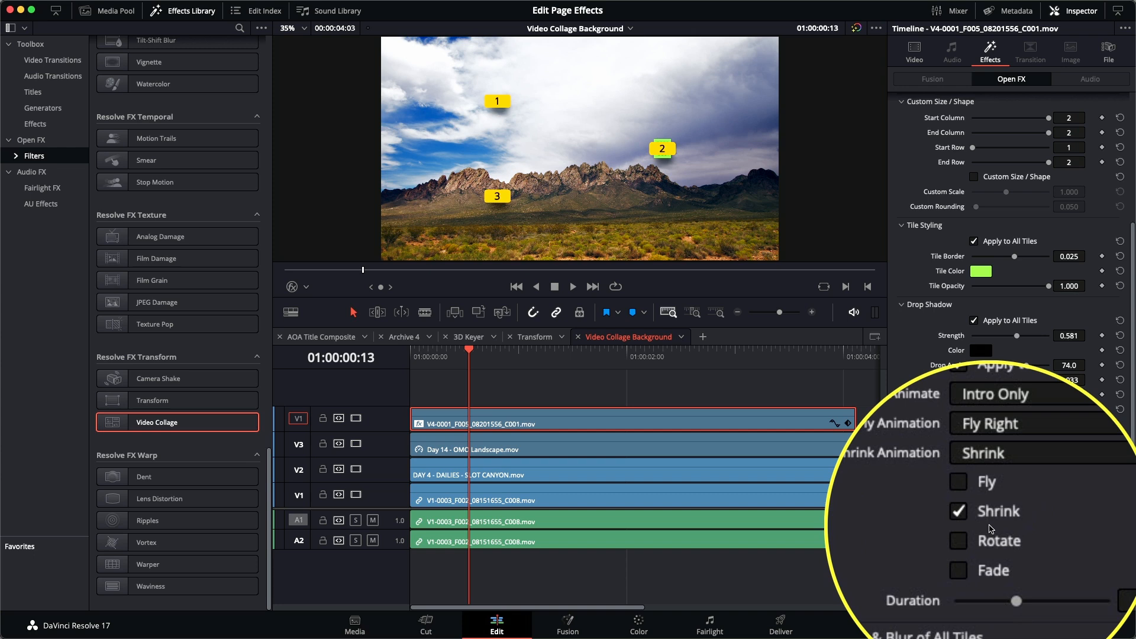
left_click(974, 519)
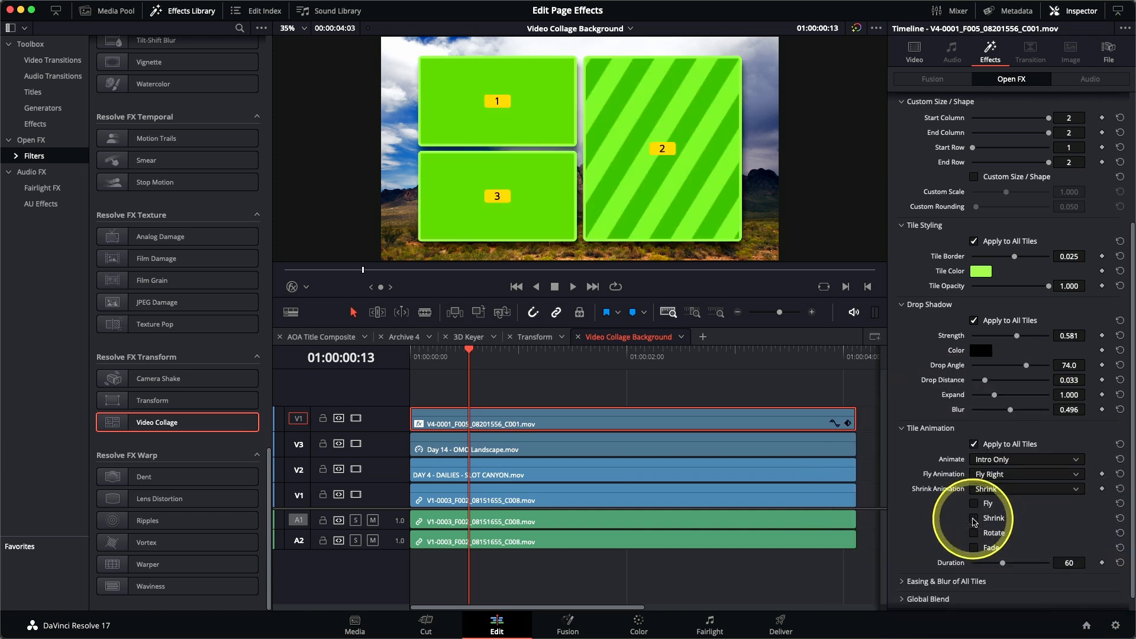
left_click(975, 548)
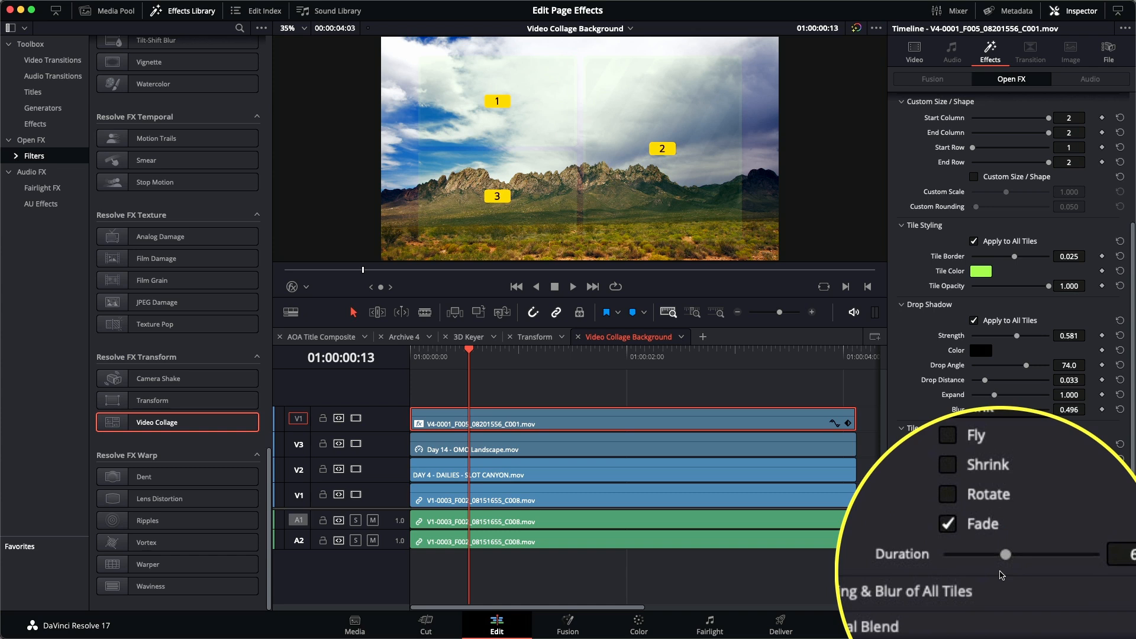
left_click_drag(1003, 565, 985, 572)
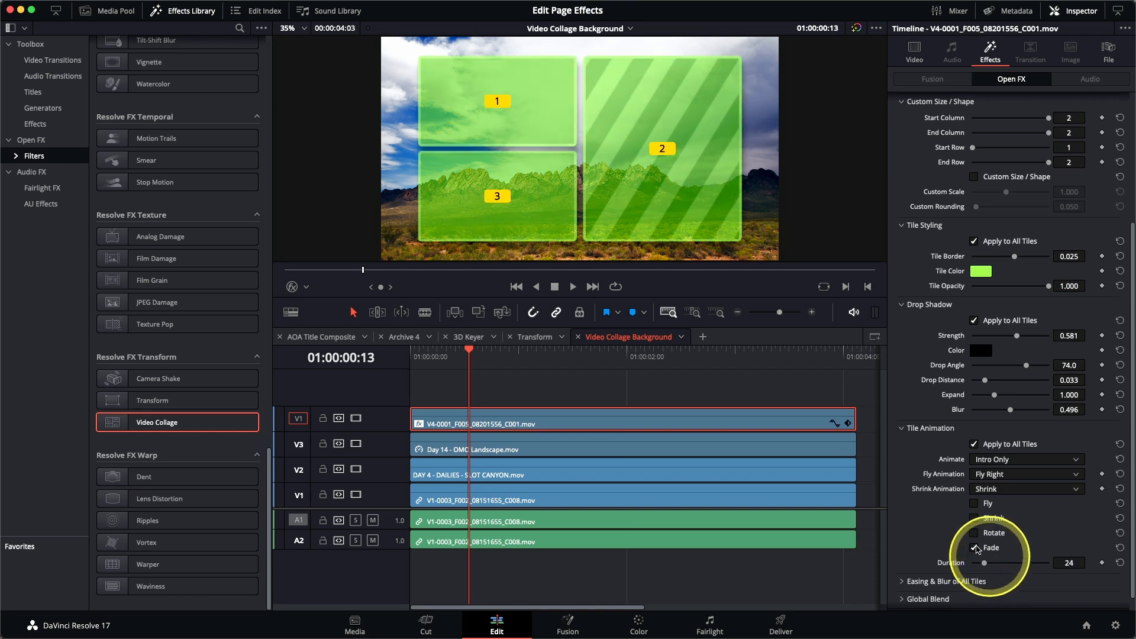
left_click_drag(469, 362, 414, 361)
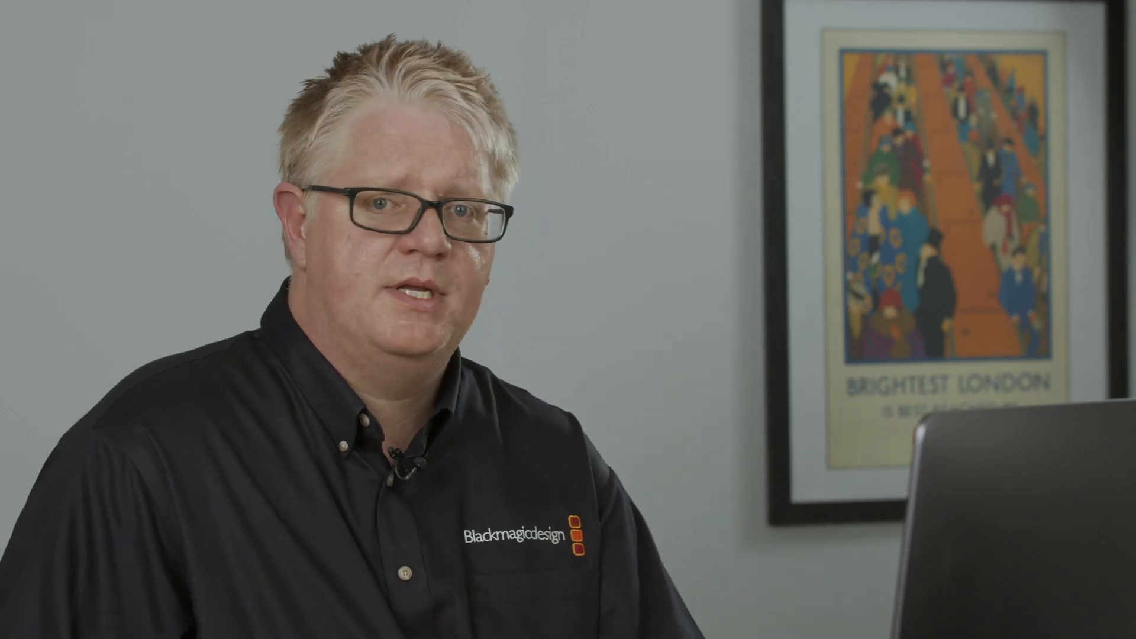
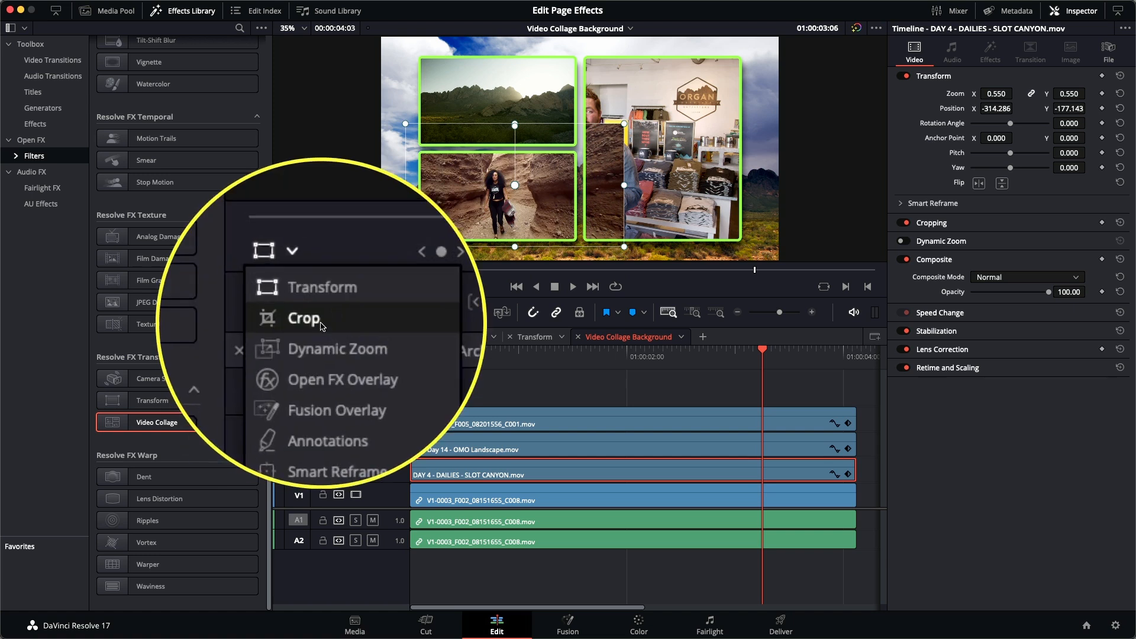
Step: Crop the right, top and left edges of the slot canyon clip to fit just around its lower collage tile
left_click(320, 324)
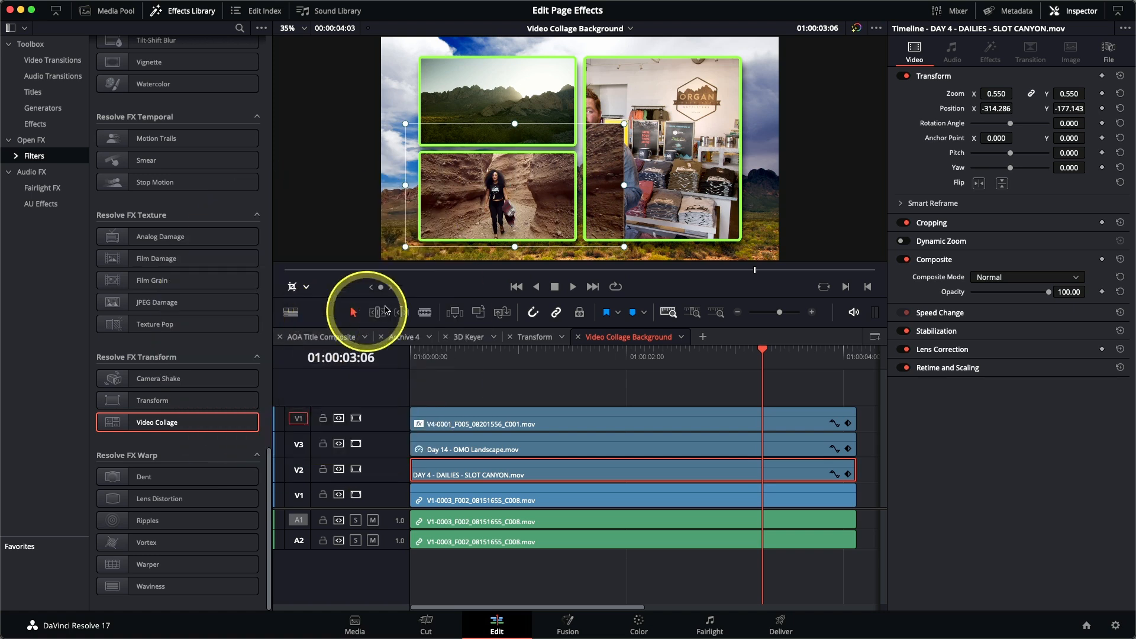
left_click_drag(624, 187, 583, 188)
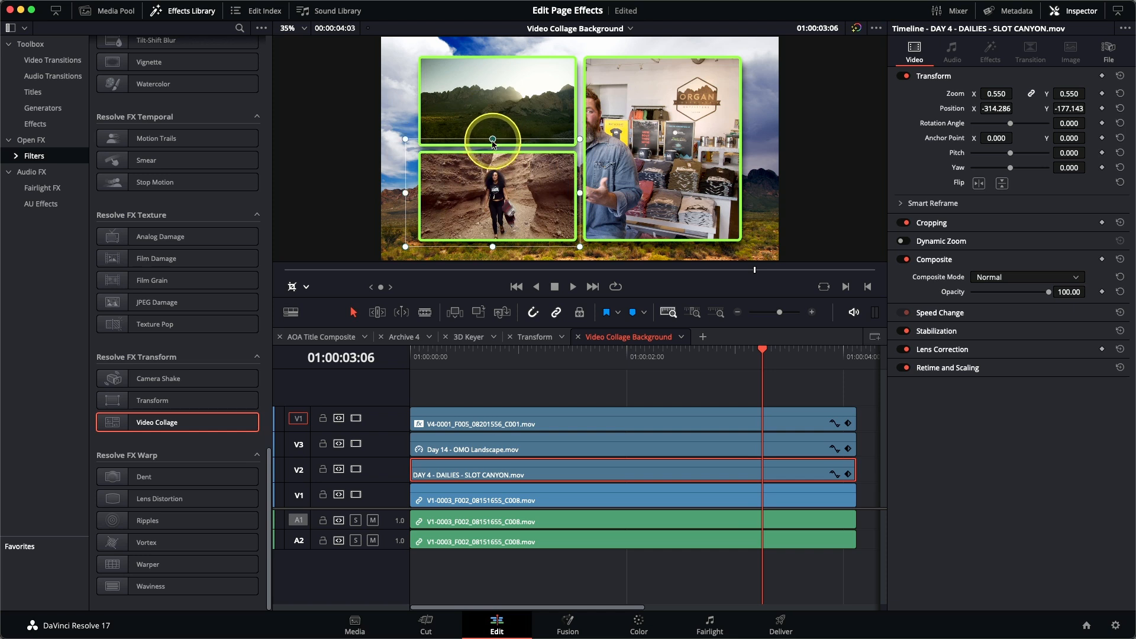
left_click_drag(406, 199, 407, 199)
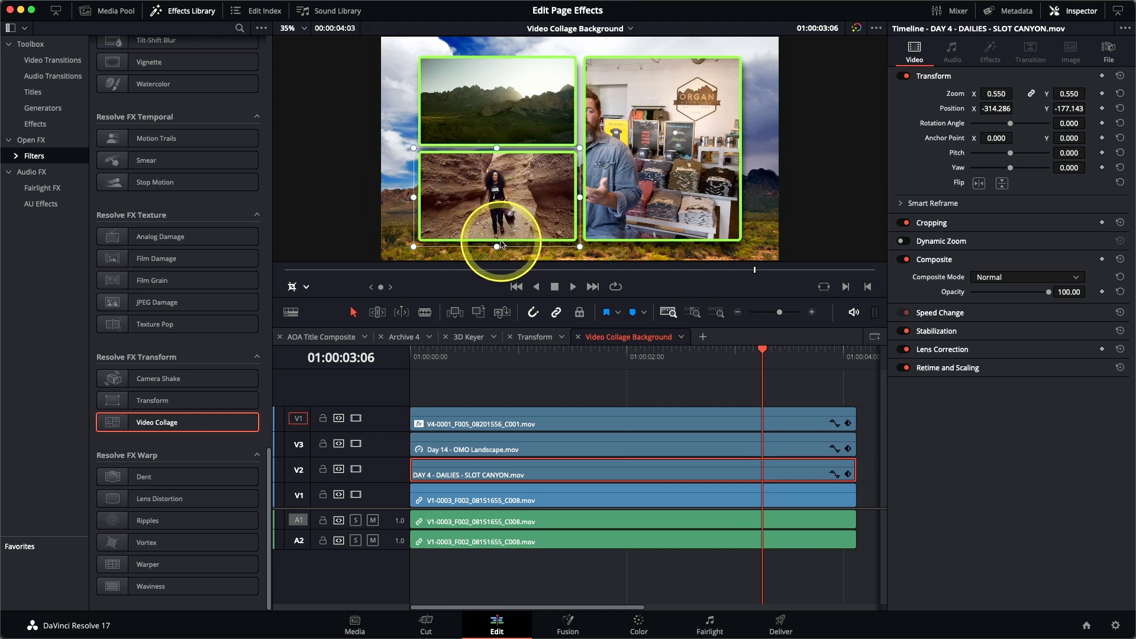
Step: Fit the V1 interview clip in the tall tile with Zoom 1.185 and Position X 374.286, Y 42.857, and play the timeline from its start
left_click(576, 497)
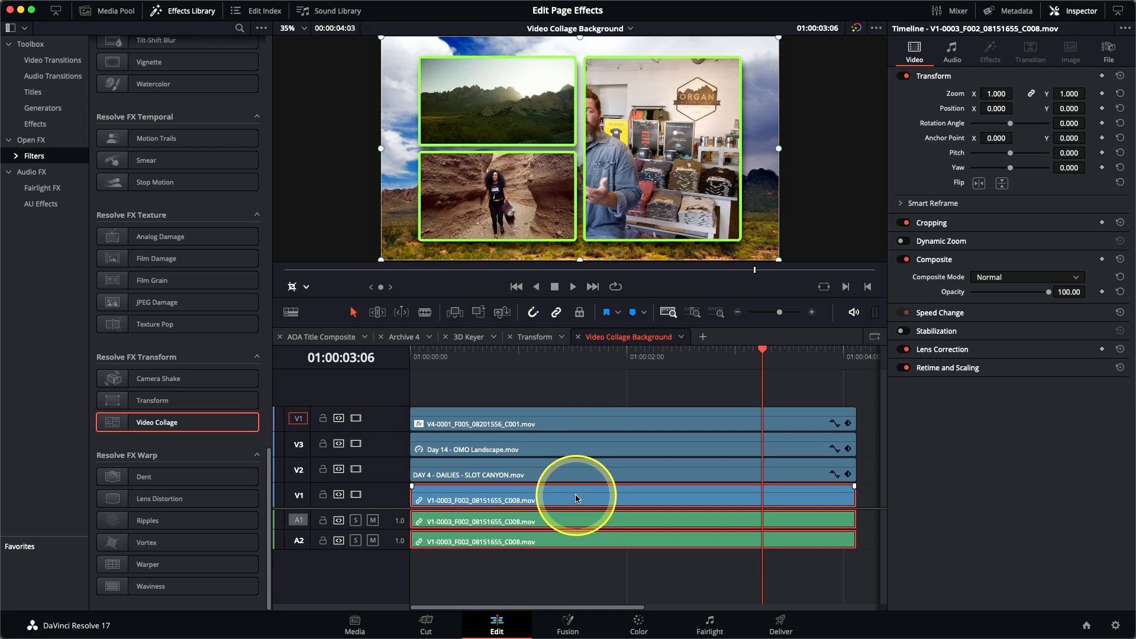
left_click(305, 287)
left_click(312, 332)
left_click_drag(639, 182, 742, 168)
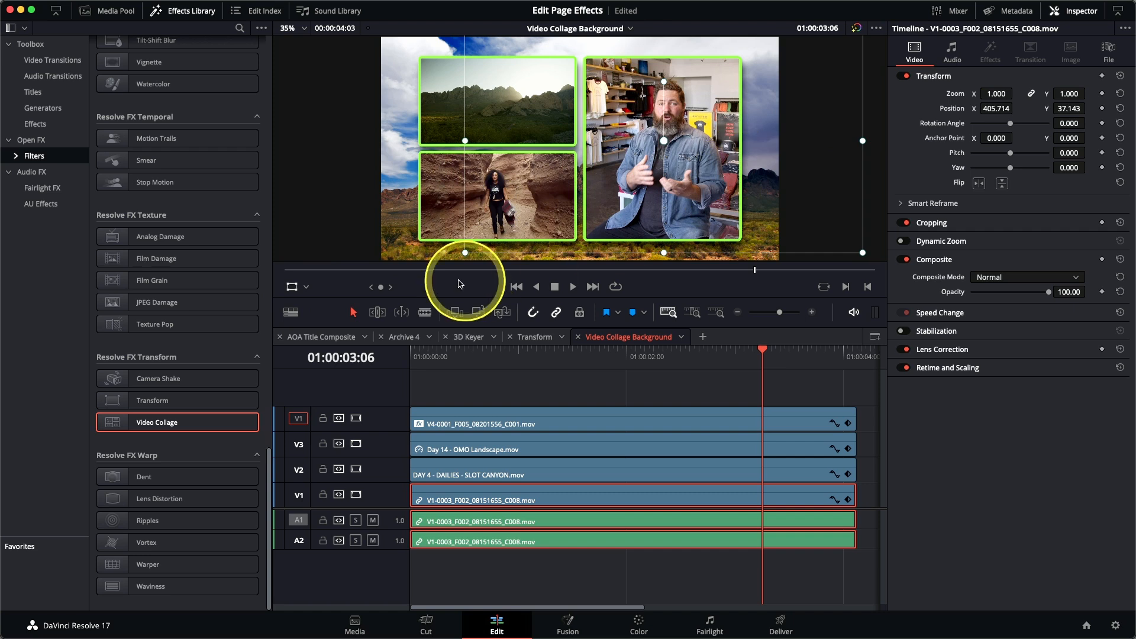
left_click_drag(465, 253, 429, 280)
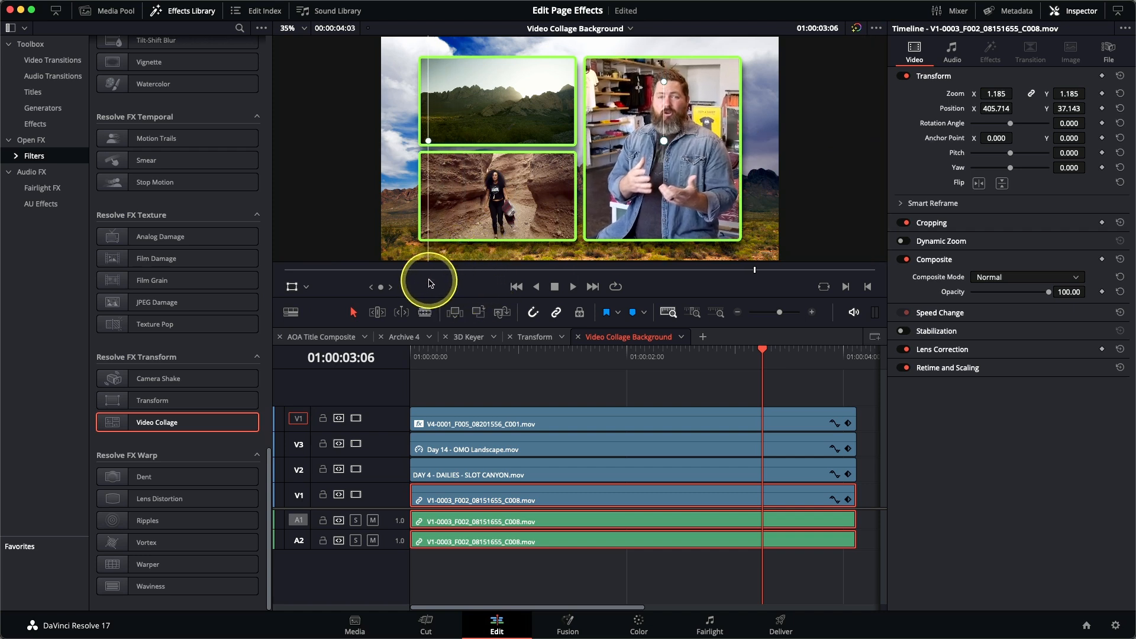
left_click_drag(678, 221, 672, 220)
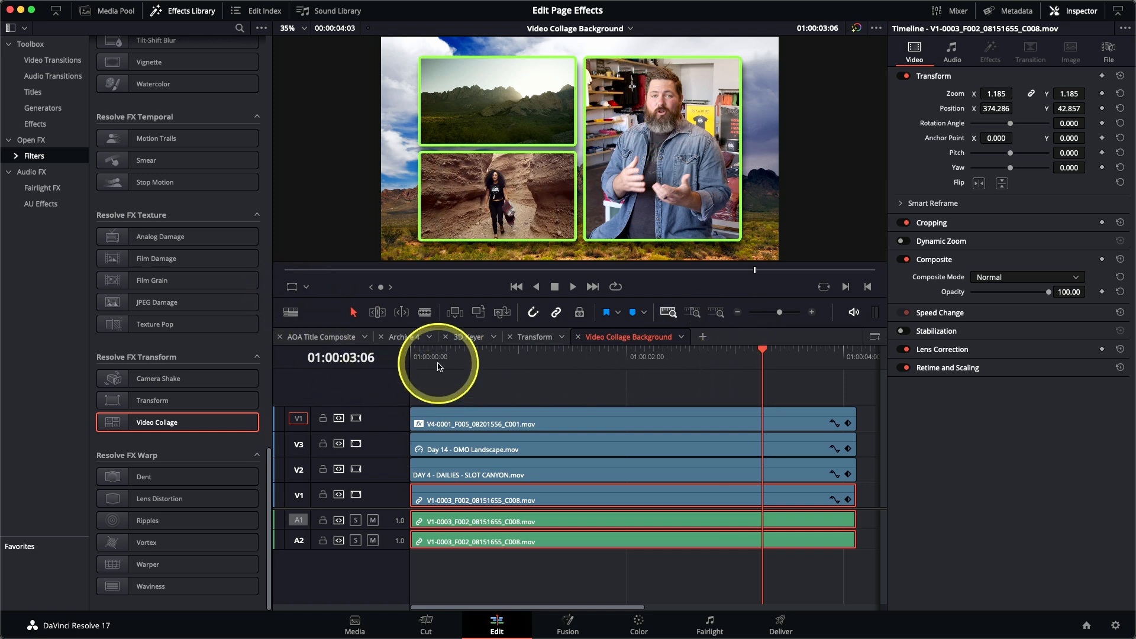
left_click(412, 356)
key("space")
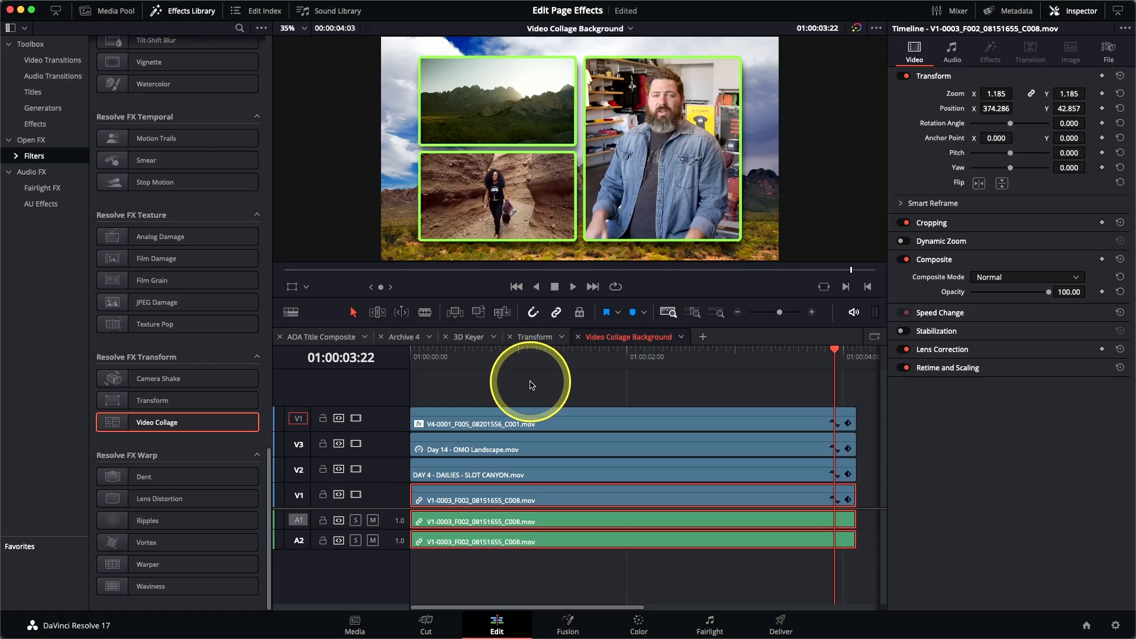
Step: Open the Video Collage Tiles timeline, scrub through its background shot and return the playhead to the start
left_click(596, 30)
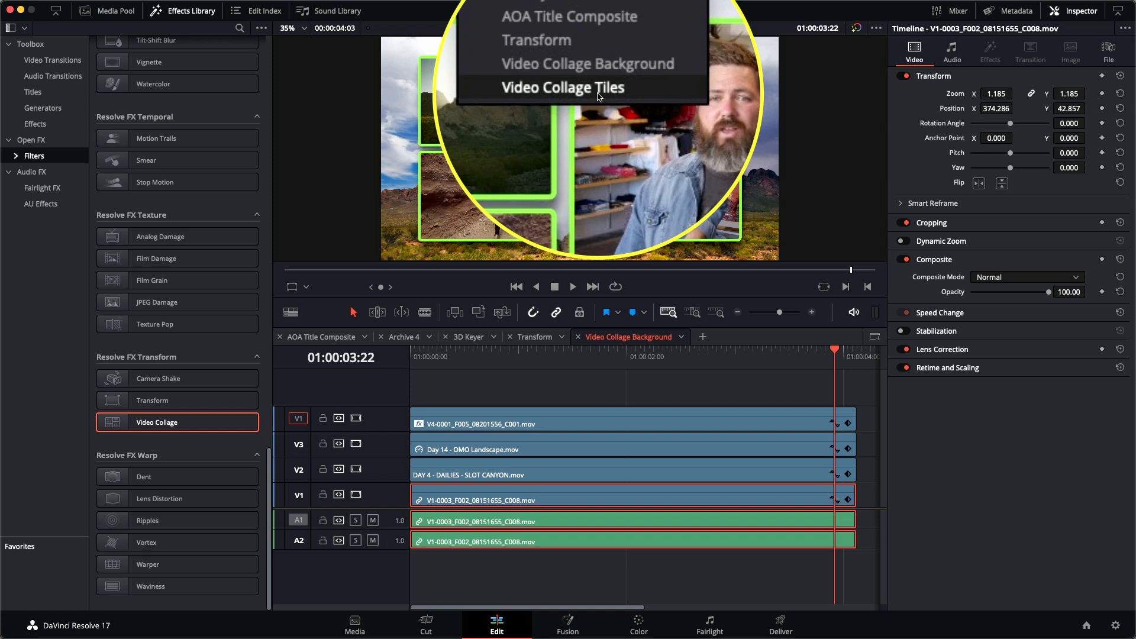
left_click(598, 97)
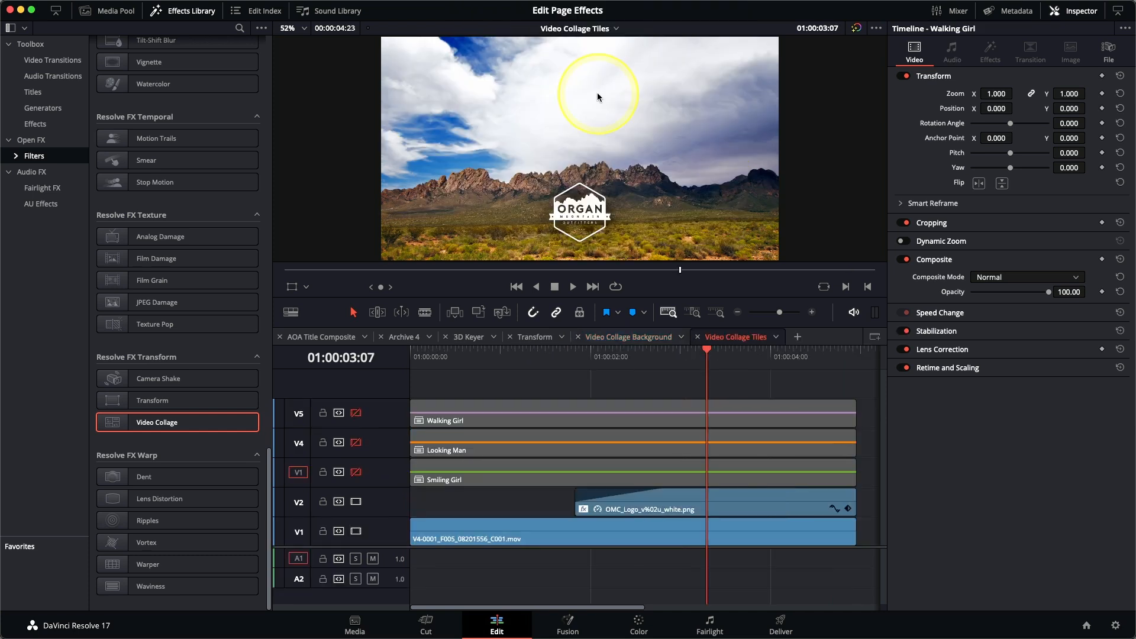
left_click(628, 362)
left_click_drag(629, 363, 474, 368)
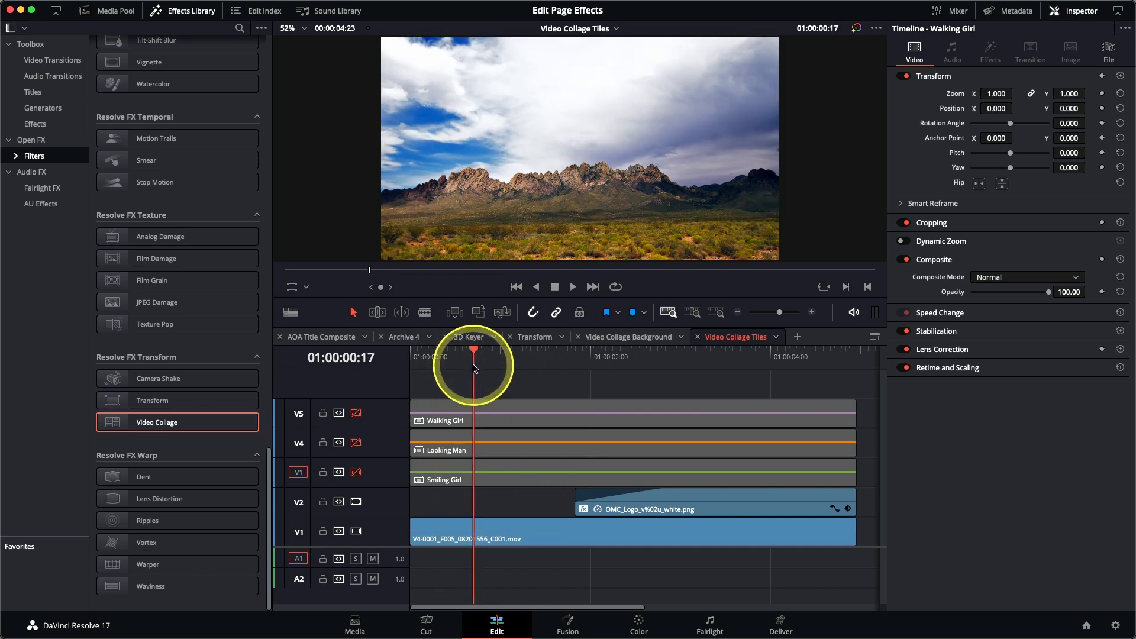
left_click_drag(472, 367, 413, 374)
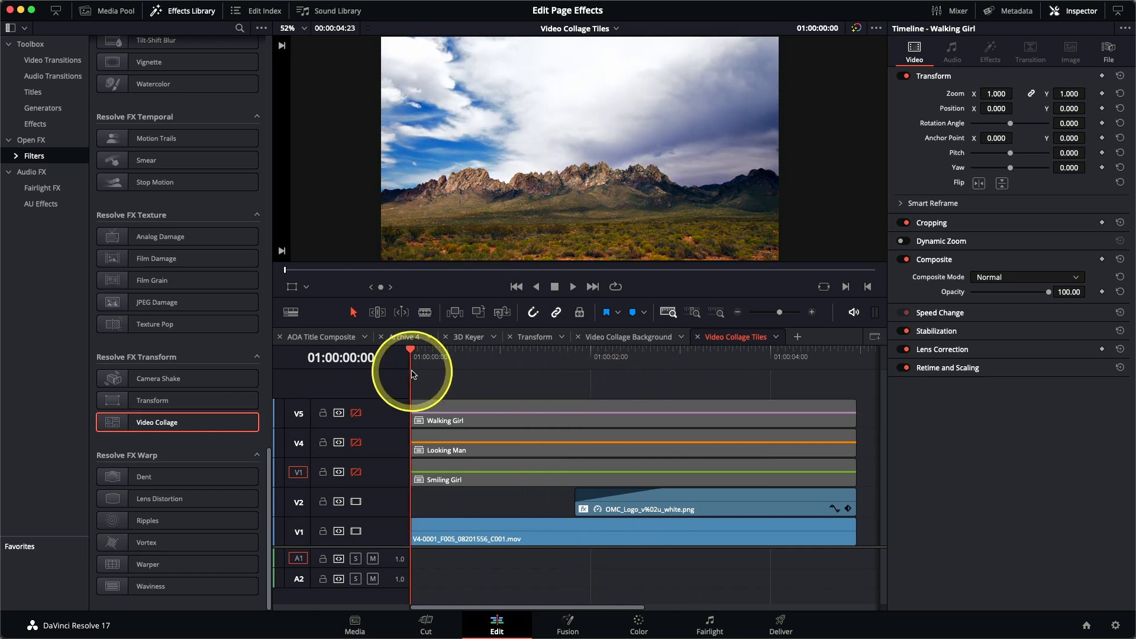
Step: Preview the Smiling Girl, Looking Man and Walking Girl tracks by enabling each, leaving only Smiling Girl enabled
left_click(355, 473)
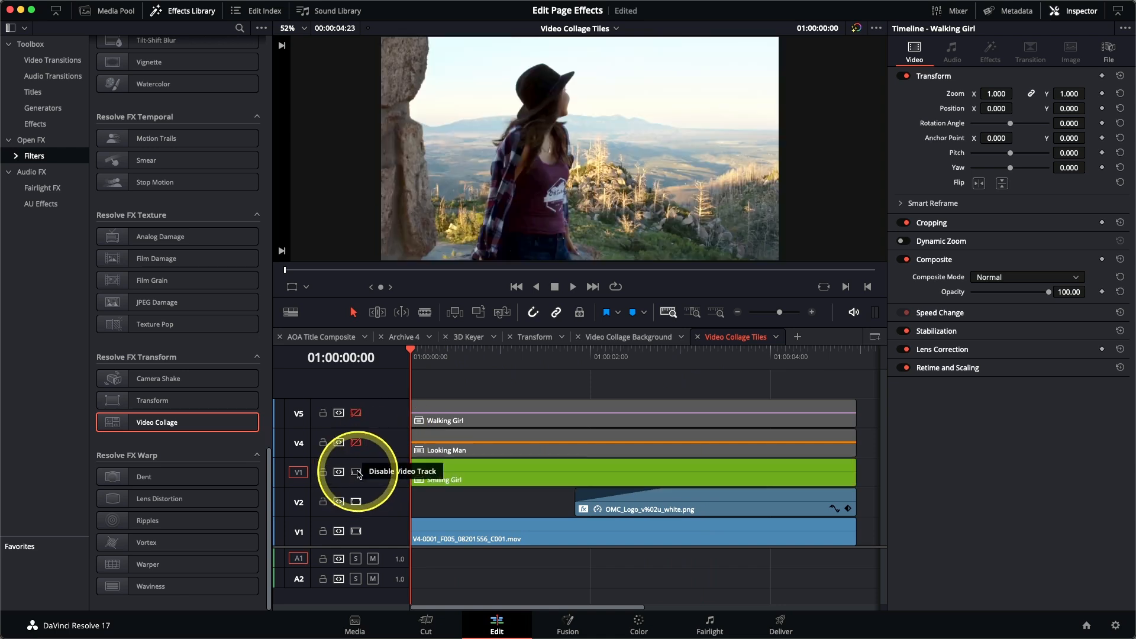
mouse_move(419, 379)
left_mouse_down()
mouse_move(424, 355)
mouse_move(657, 357)
mouse_move(410, 361)
left_mouse_up()
left_click(356, 443)
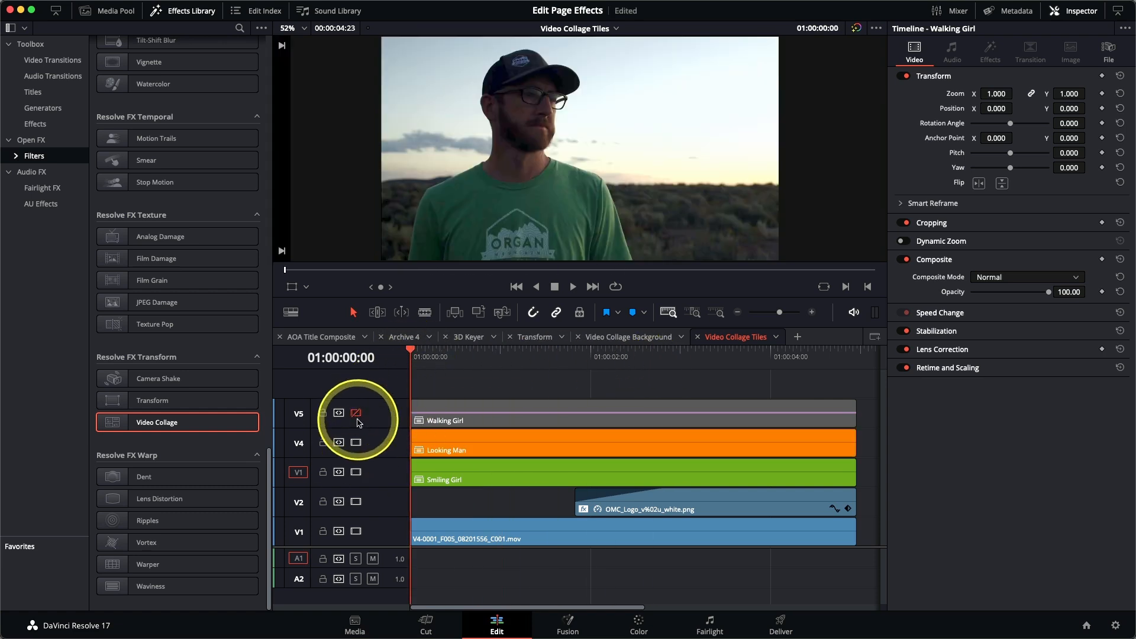
left_click(356, 414)
mouse_move(422, 359)
left_mouse_down()
mouse_move(594, 367)
mouse_move(414, 363)
left_mouse_up()
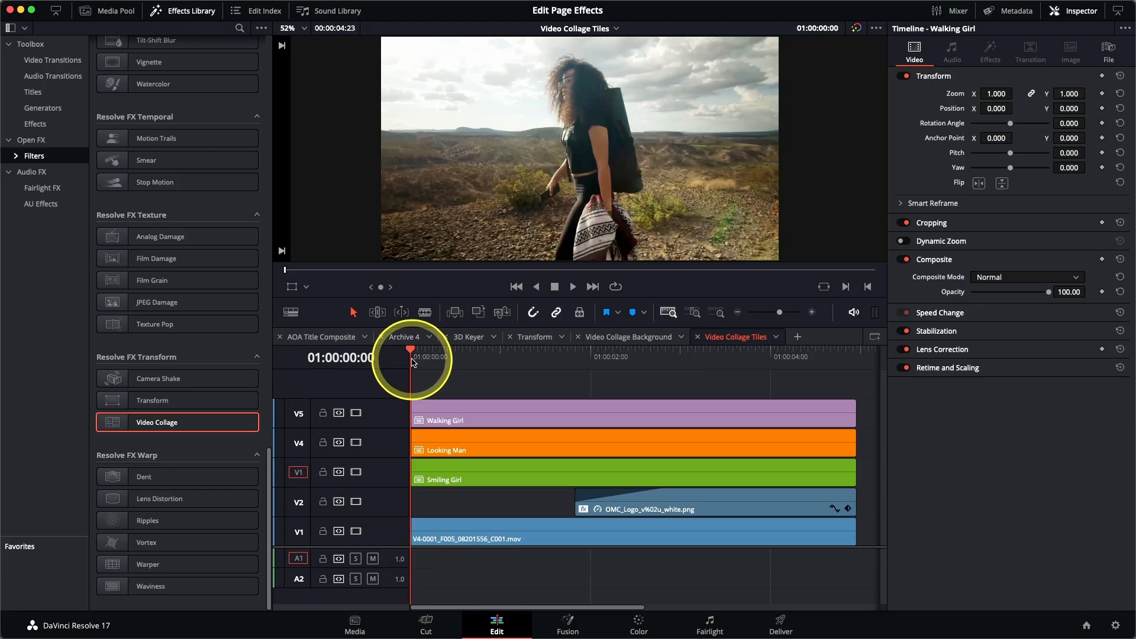
left_click(357, 413)
left_click(356, 443)
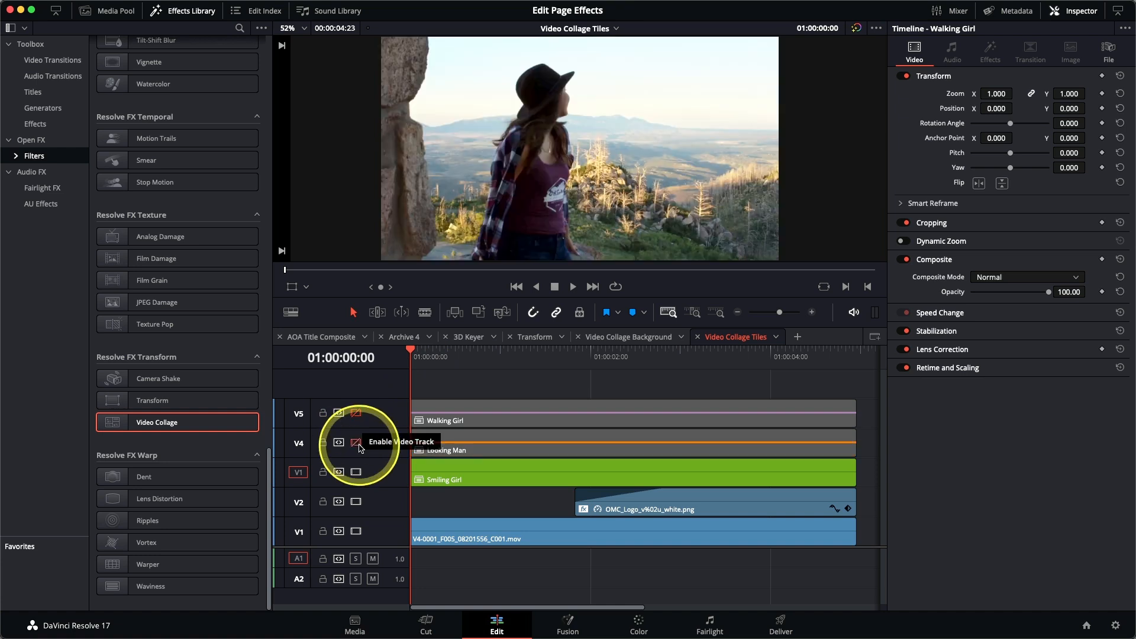
Step: Apply Video Collage to the Smiling Girl clip at 01:00:01:14 and set its Workflow to Create Tile
left_click_drag(430, 357, 553, 363)
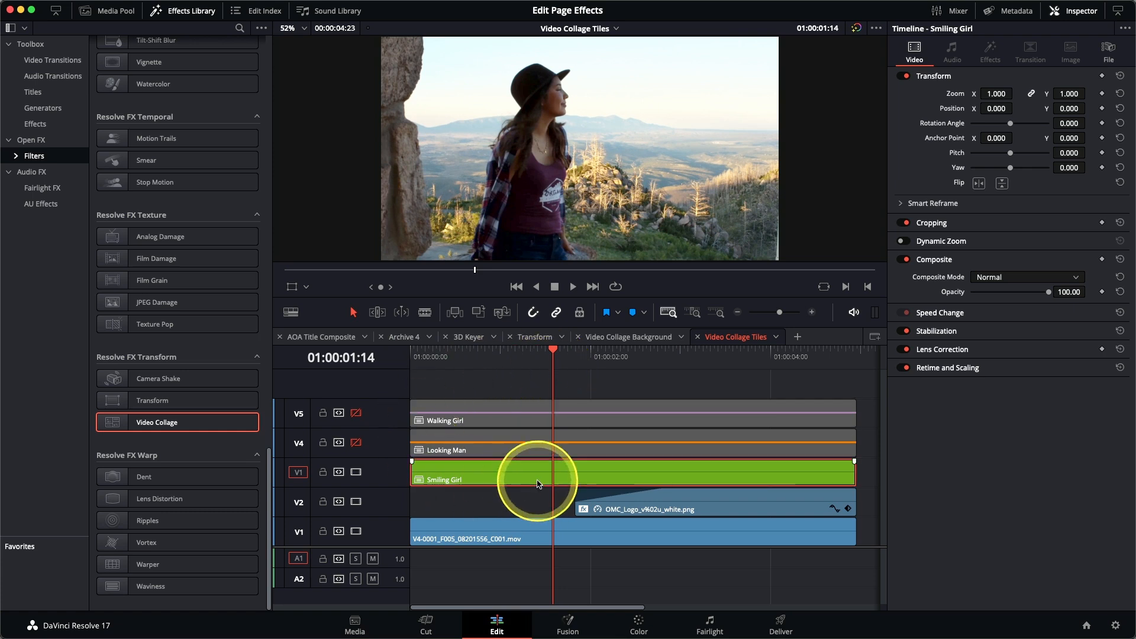
double_click(178, 422)
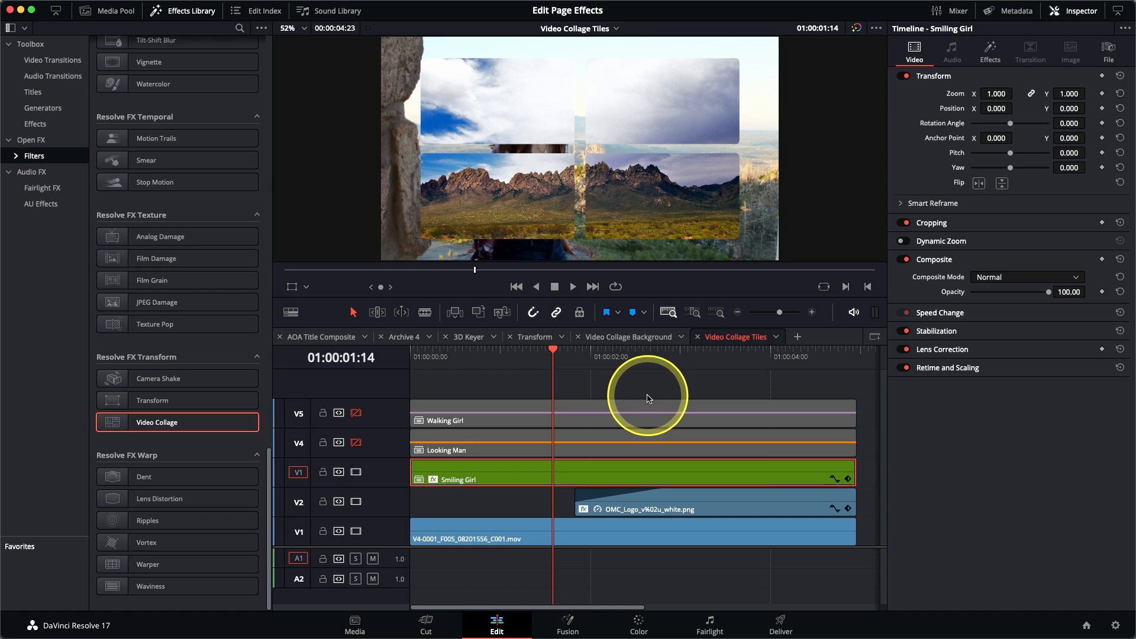
left_click(990, 56)
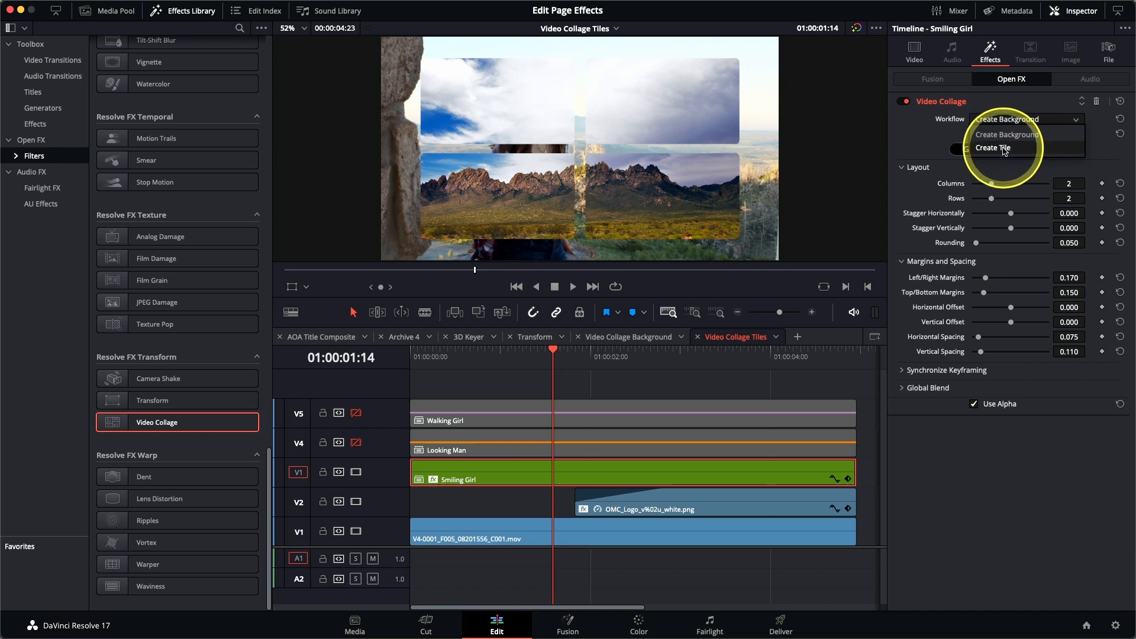
left_click(1004, 148)
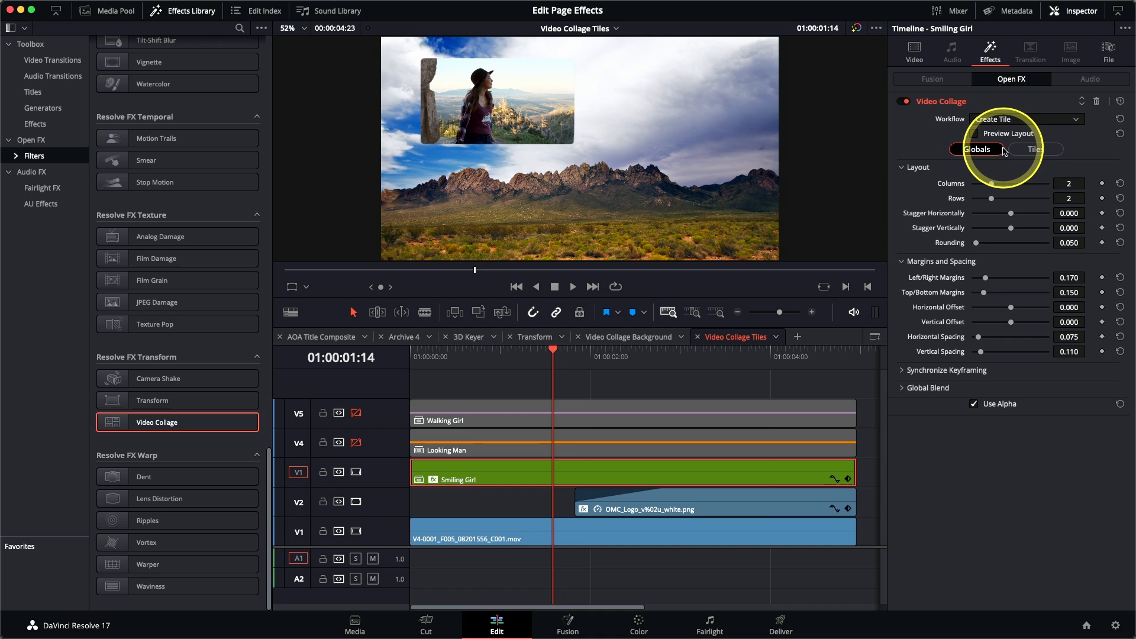
Step: Preview the layout and arrange it as 3 Columns by 1 Row with maximum Rounding, using Vertical Offset to raise the circles toward the frame's top
left_click(1006, 135)
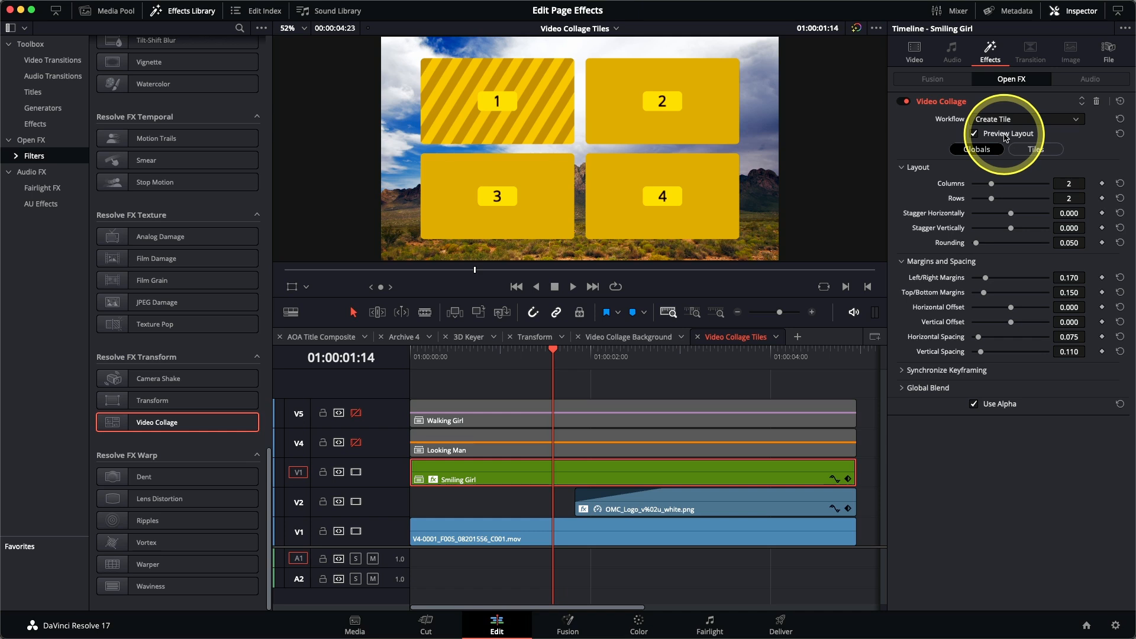
left_click_drag(993, 185, 1006, 188)
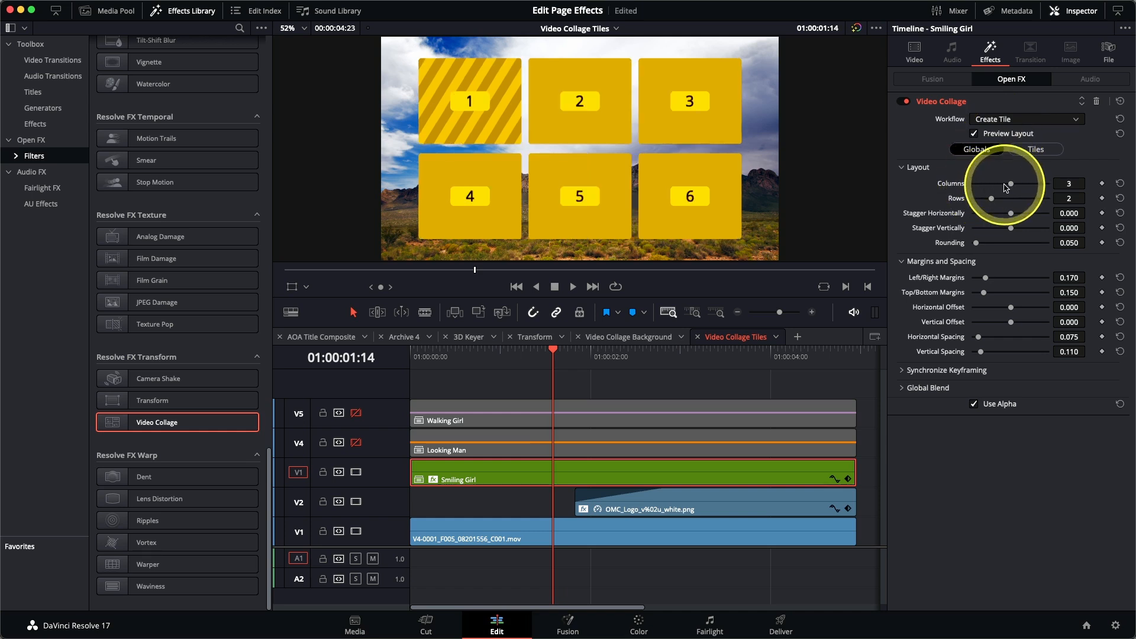
left_click_drag(992, 199, 975, 203)
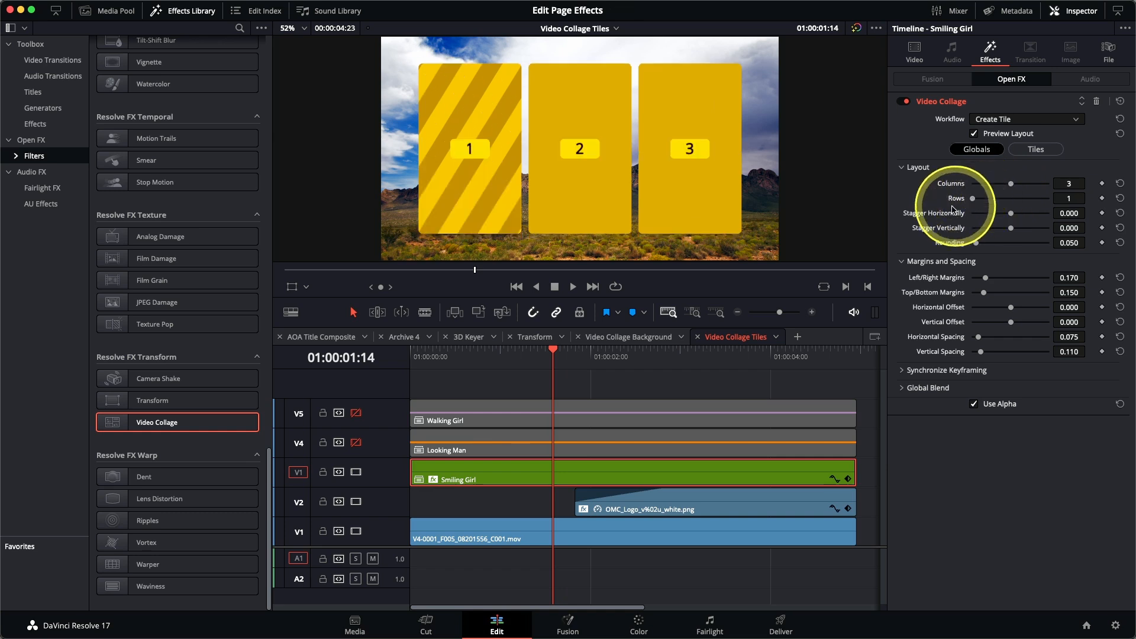
left_click_drag(976, 244, 1051, 244)
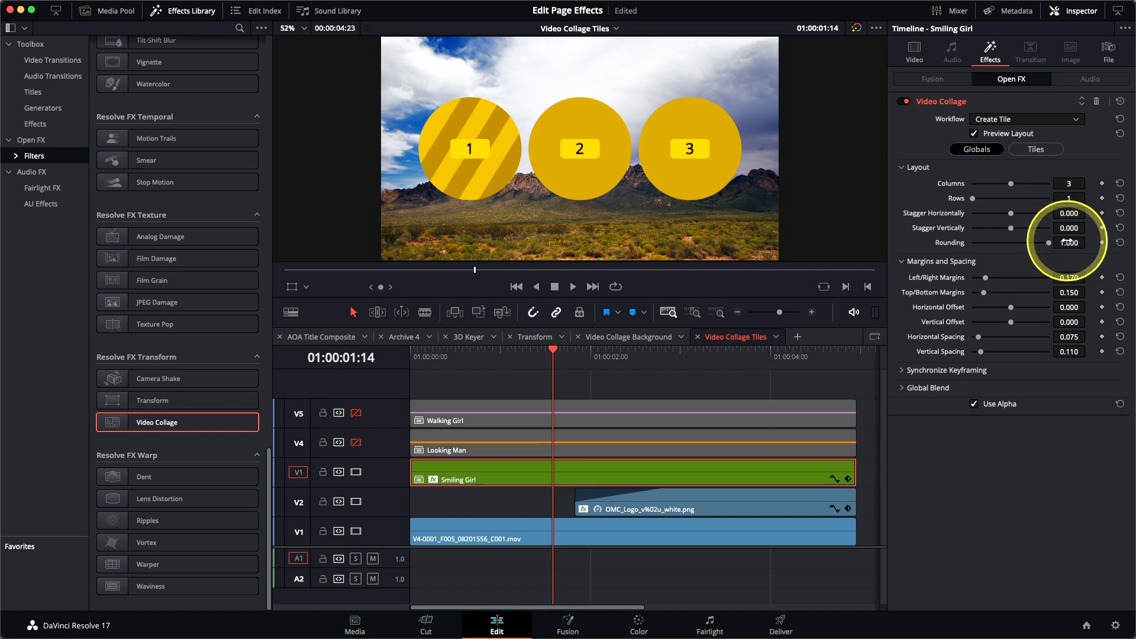
left_click_drag(1013, 326, 1027, 325)
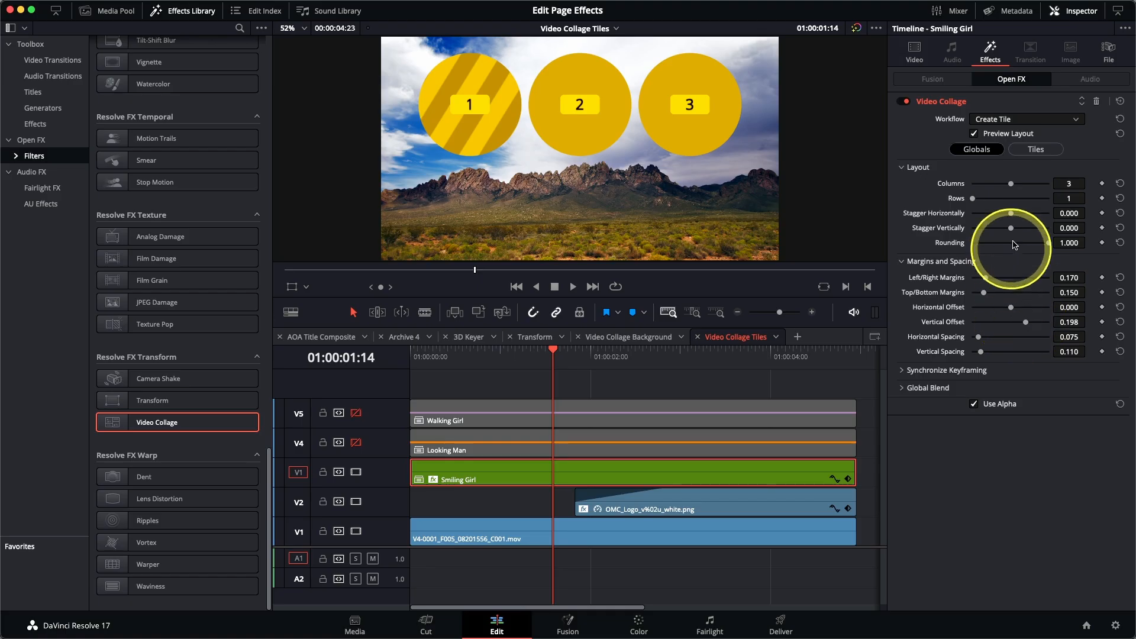
Step: Style all tiles with a Tile Border of 0.010 and a light grey Tile Color of 90% brightness
left_click(1033, 150)
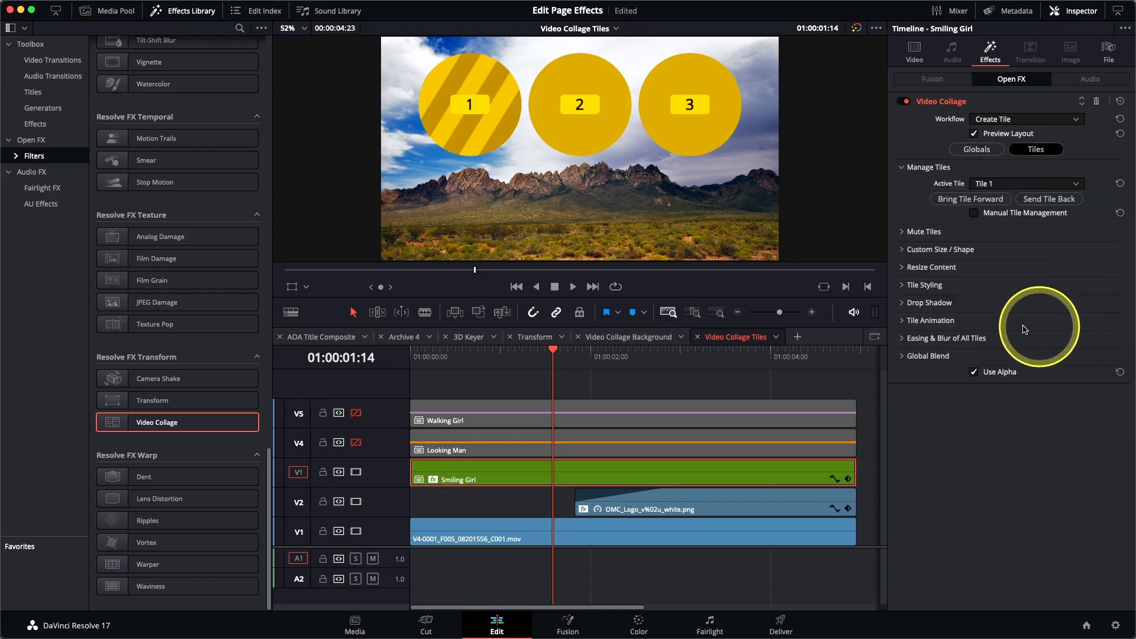
left_click(905, 286)
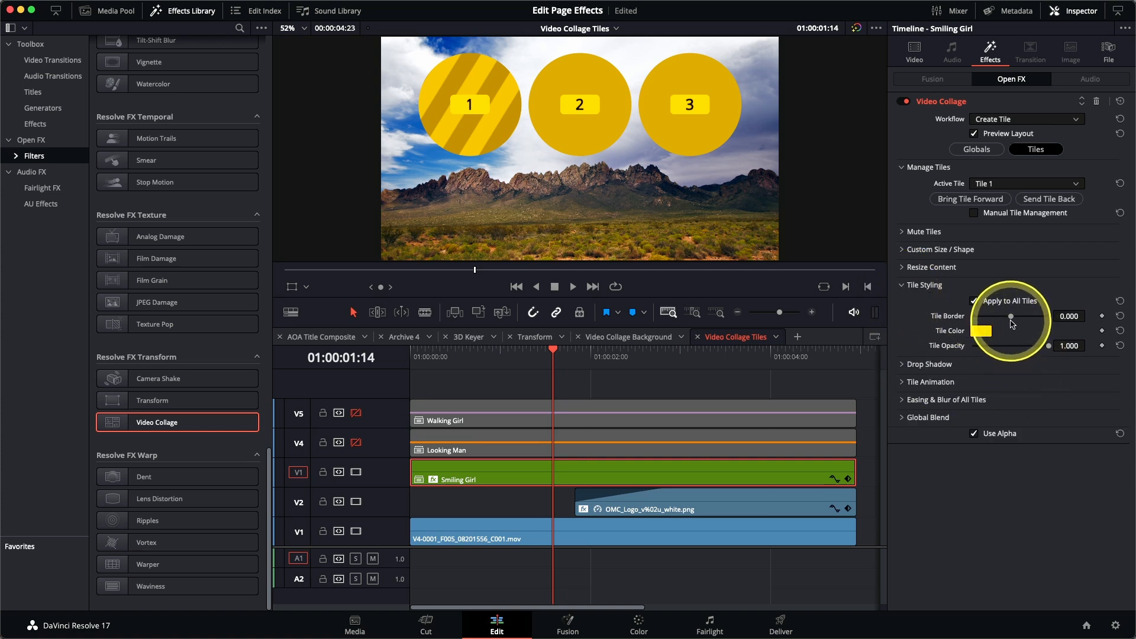
left_click_drag(1012, 321, 1014, 322)
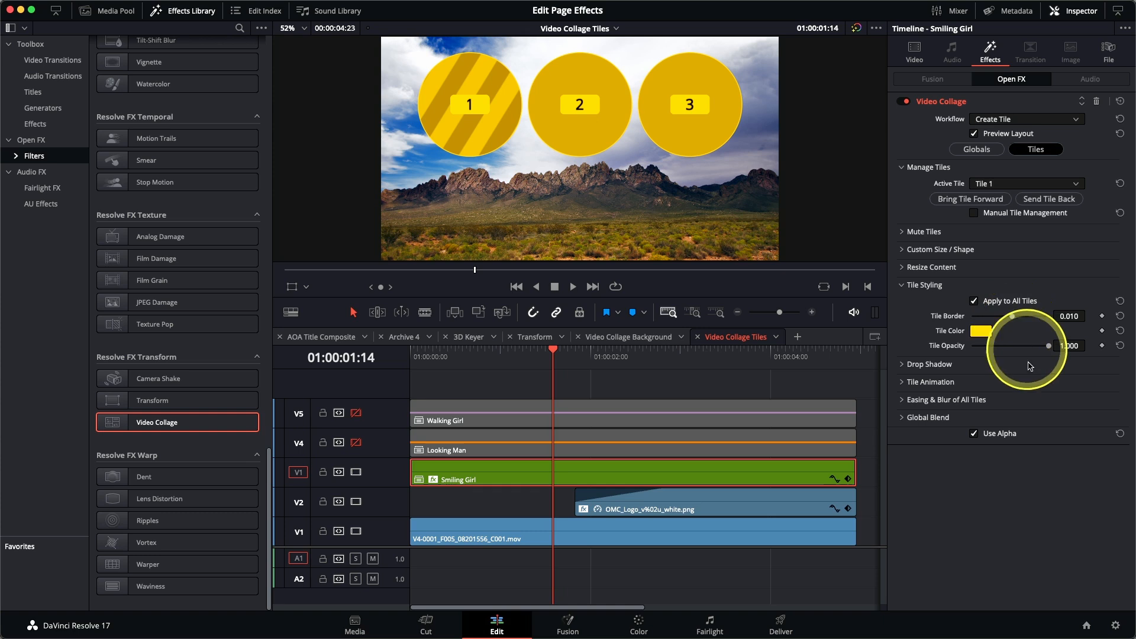
left_click(981, 331)
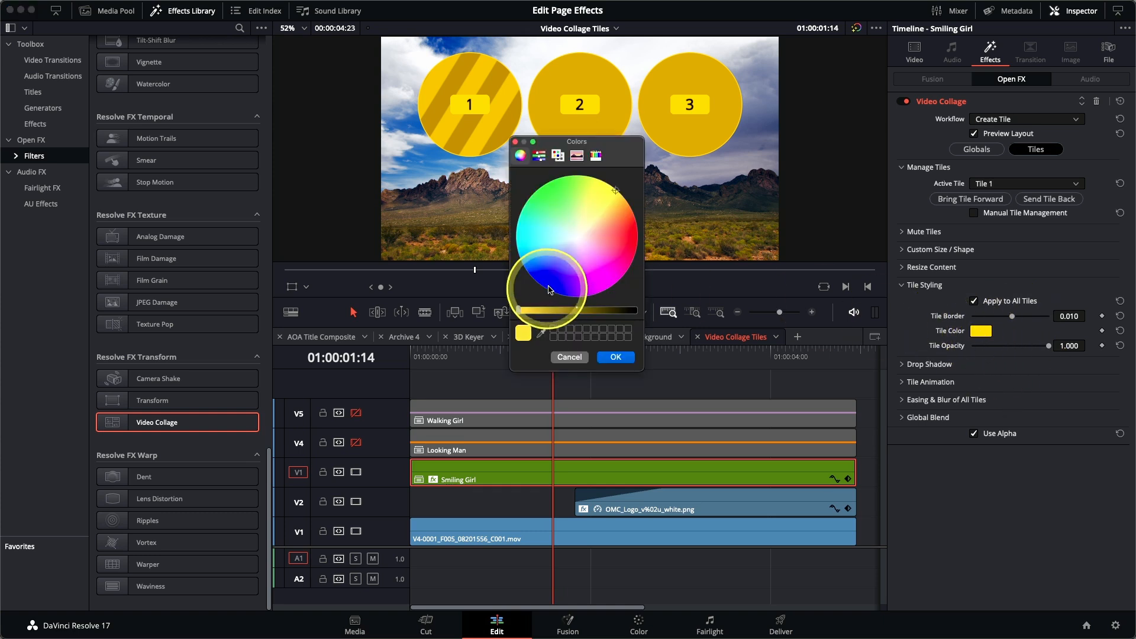
left_click(538, 155)
left_click(602, 208)
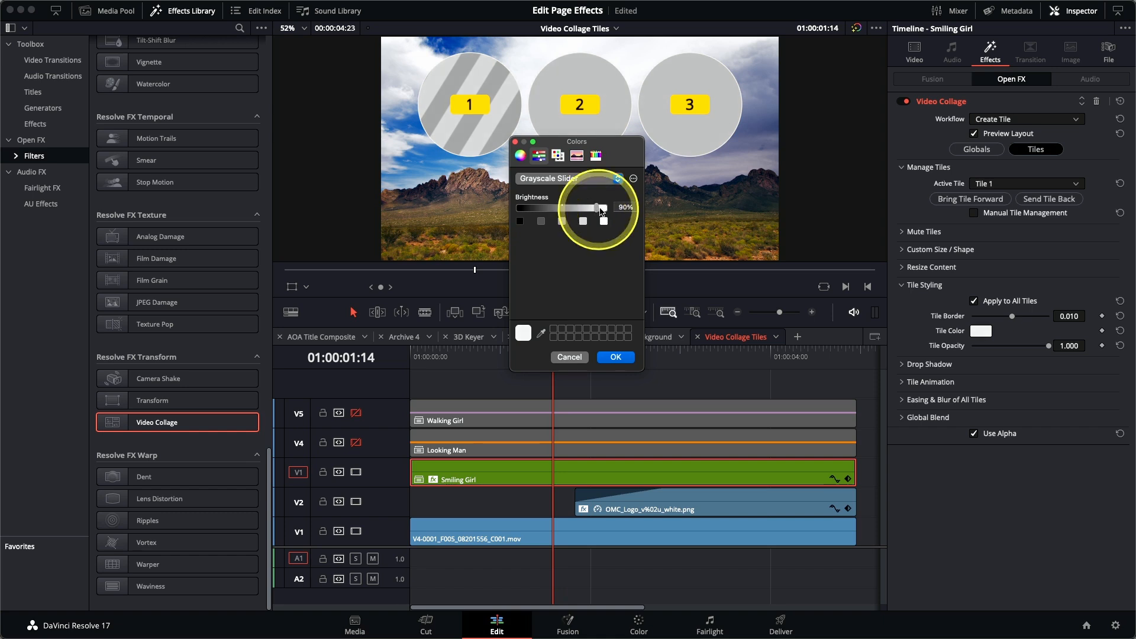
left_click(620, 358)
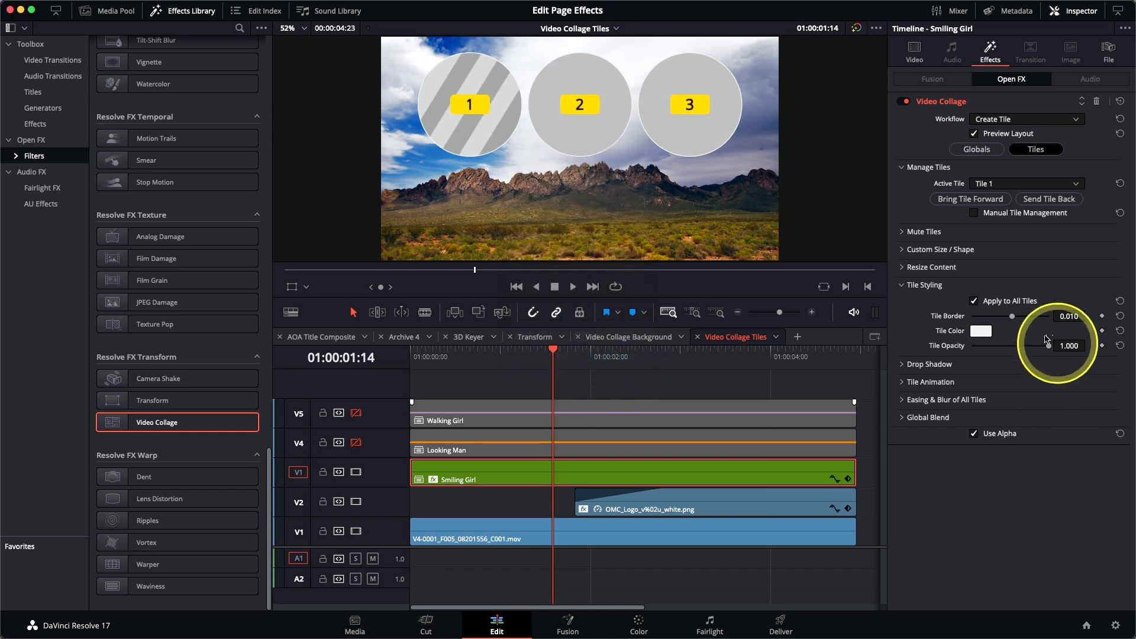
Step: Give all tiles a drop shadow with Strength 0.581, Drop Angle 87.8, Drop Distance 0.042 and Blur 0.628
left_click(902, 366)
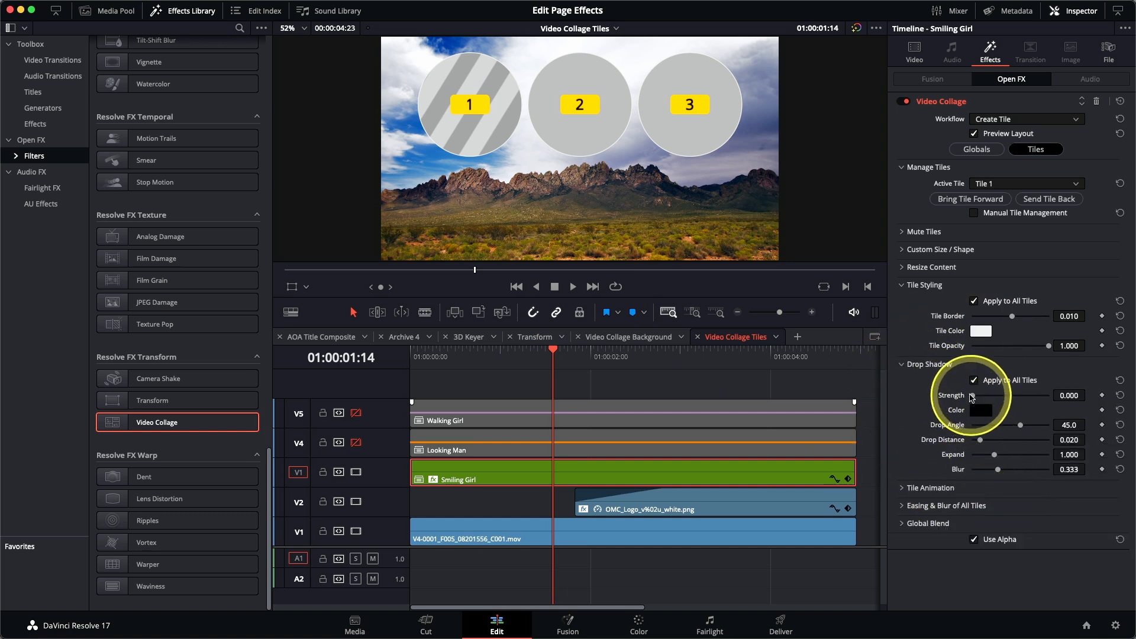
left_click_drag(972, 395, 995, 399)
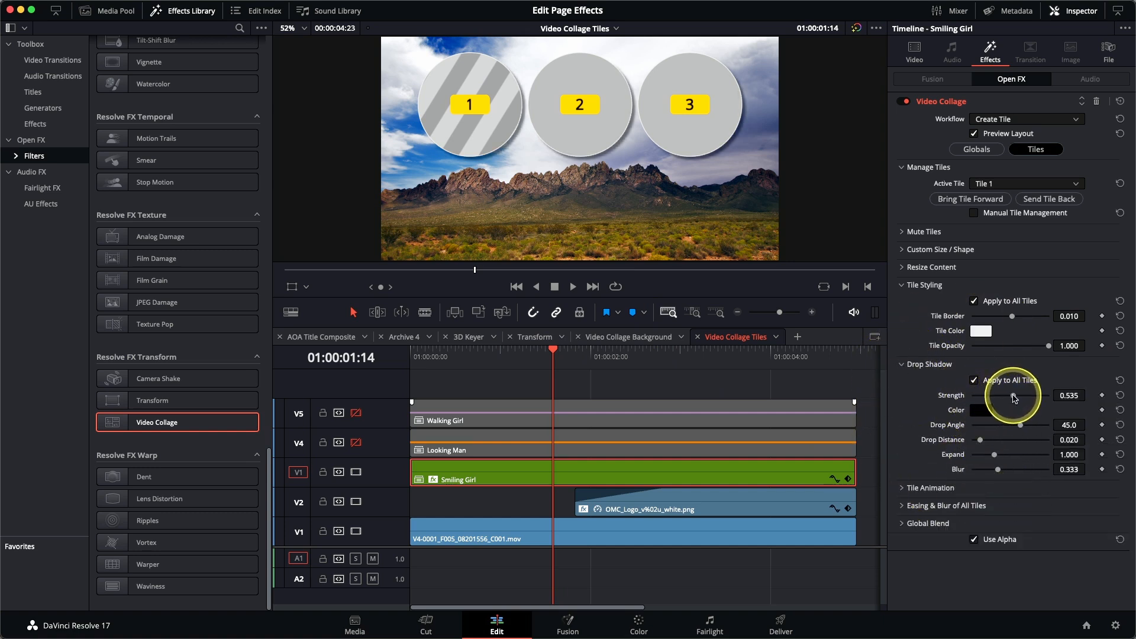
left_click_drag(1018, 429, 1032, 430)
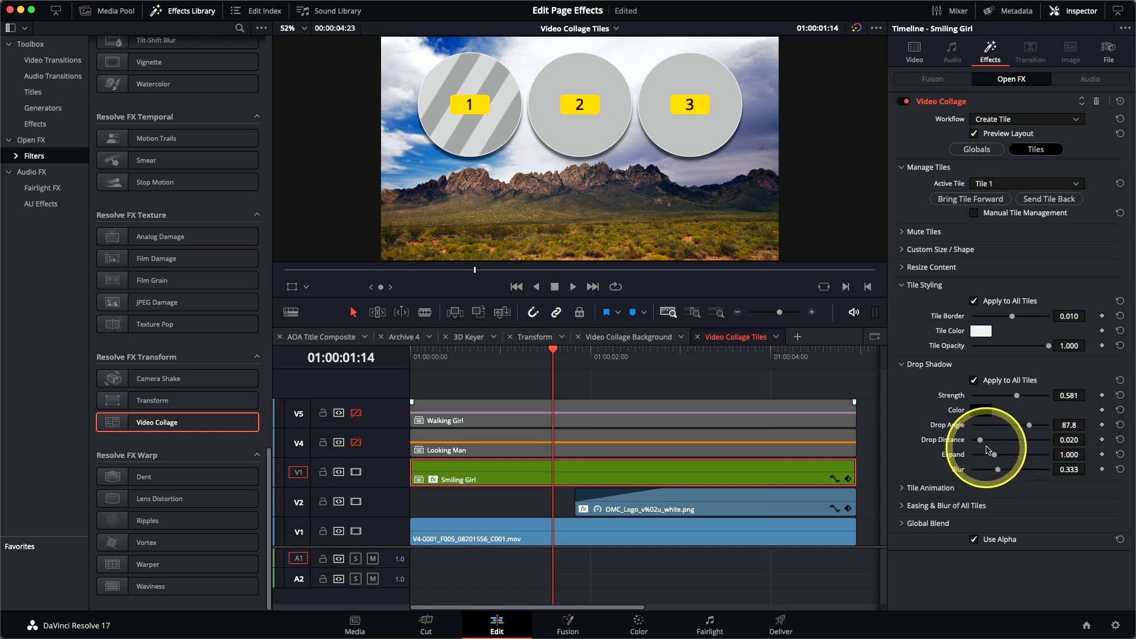
left_click_drag(980, 441, 999, 471)
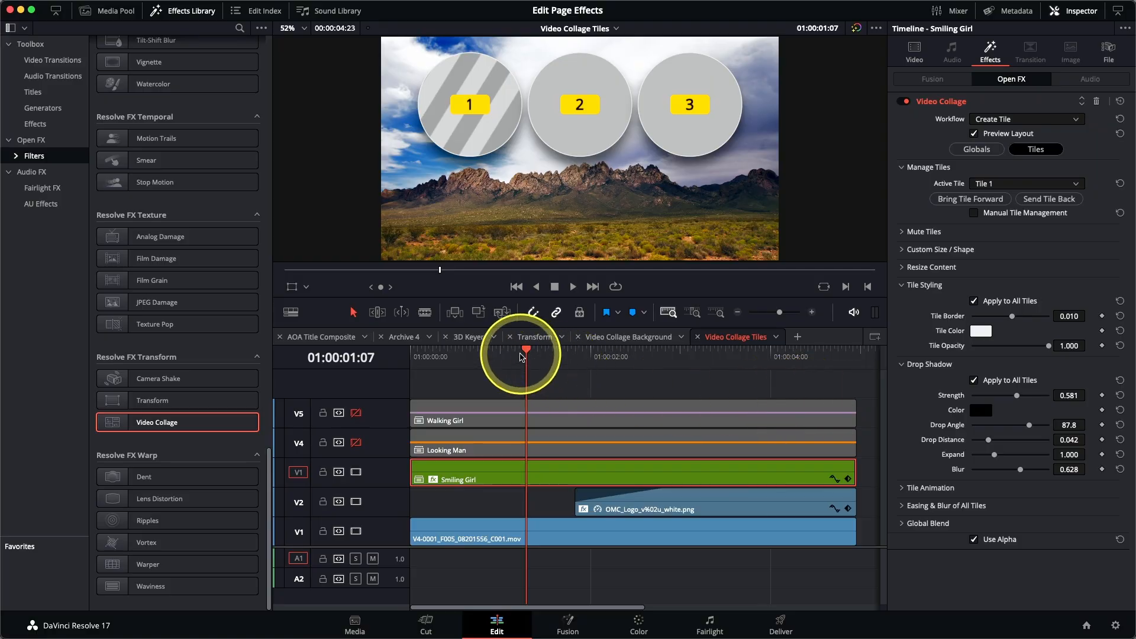
Step: Set the tiles' Fly Animation to Fly Up and keyframe Fly Progress at 0.000 at 01:00:02:02
left_click_drag(526, 357, 603, 372)
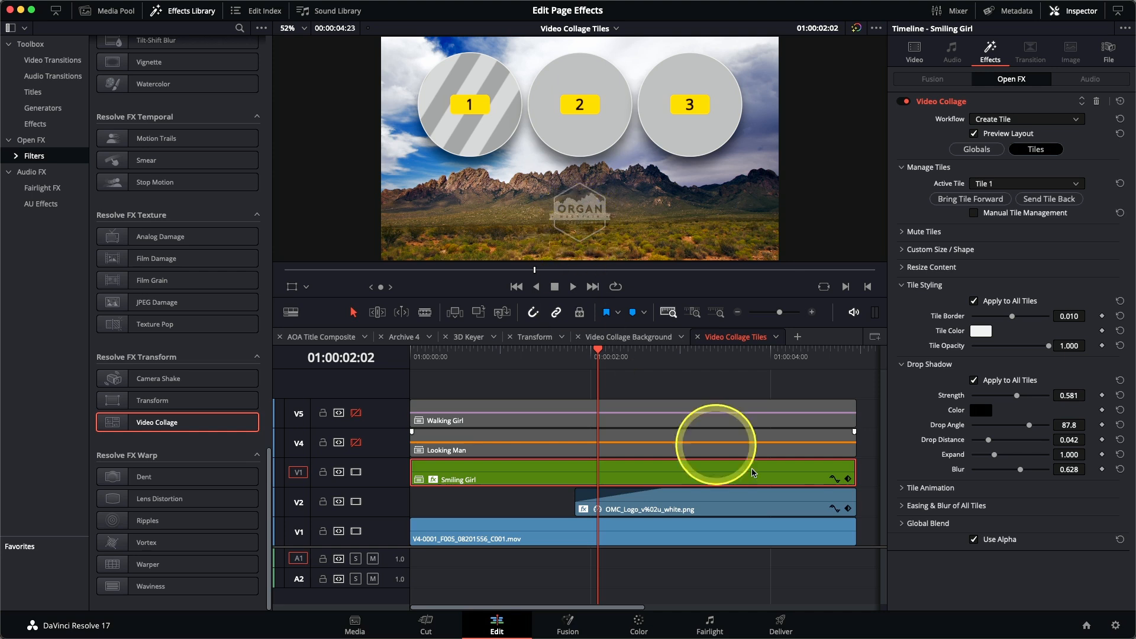
left_click(902, 489)
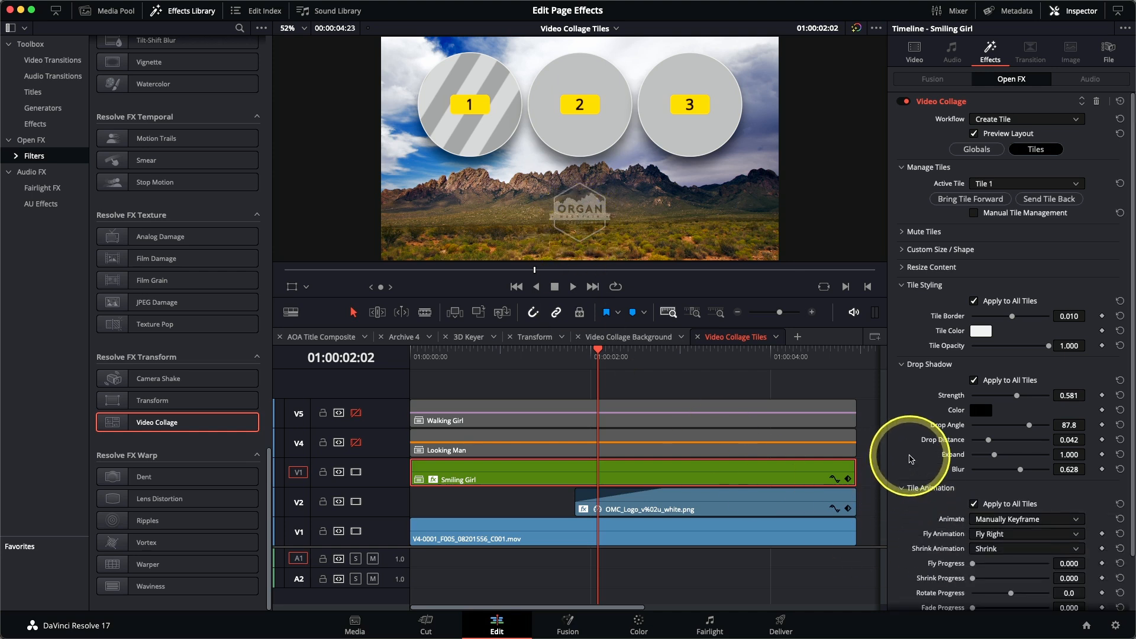
scroll(911, 462, "down", 2)
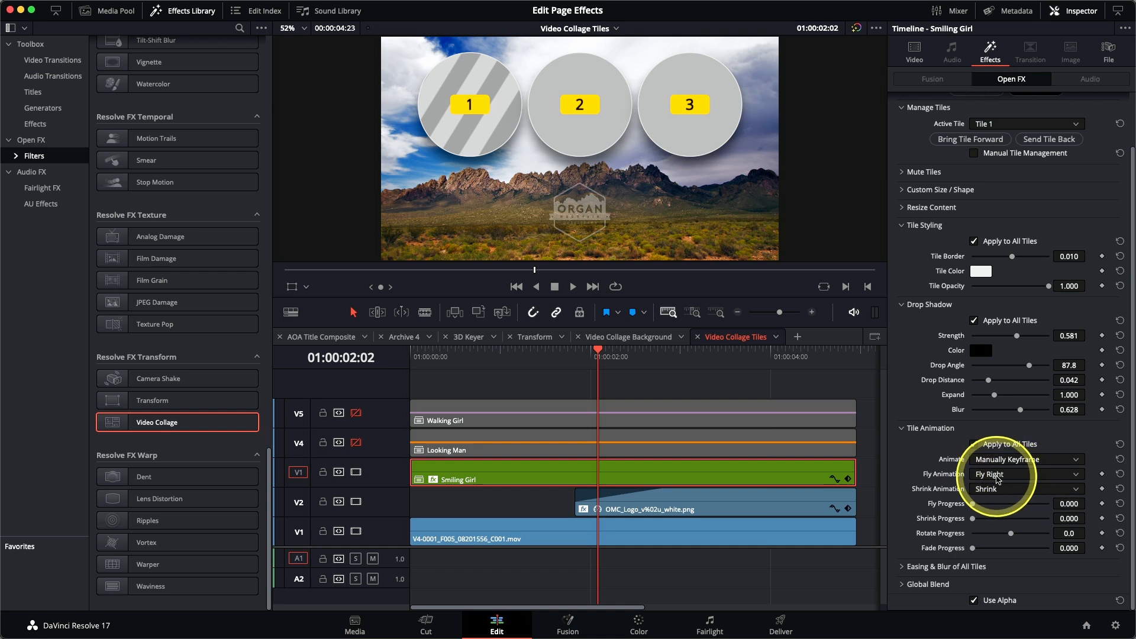
left_click(999, 477)
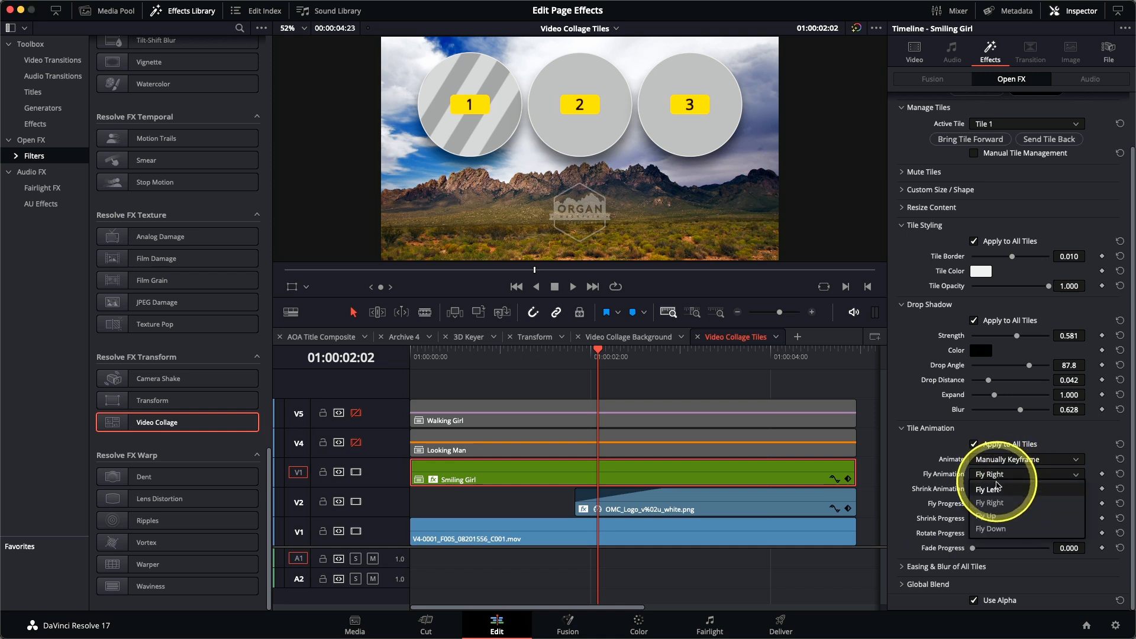
left_click(999, 517)
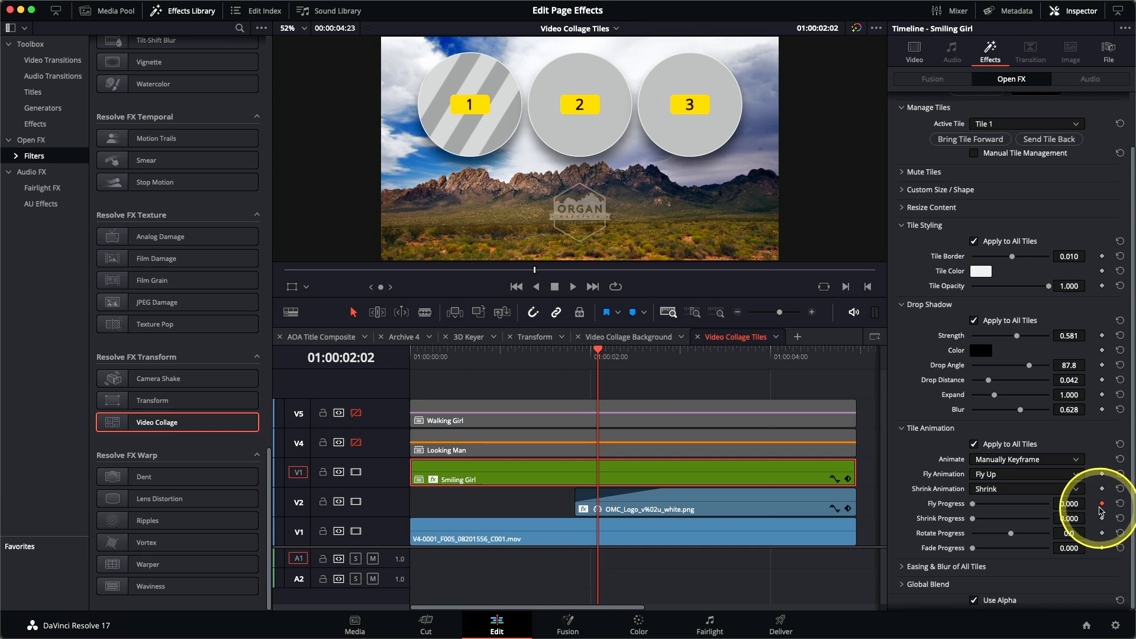
Step: Keyframe the tiles' Fly Progress at 0.550 at the start of the timeline and play the fly-in
key("Home")
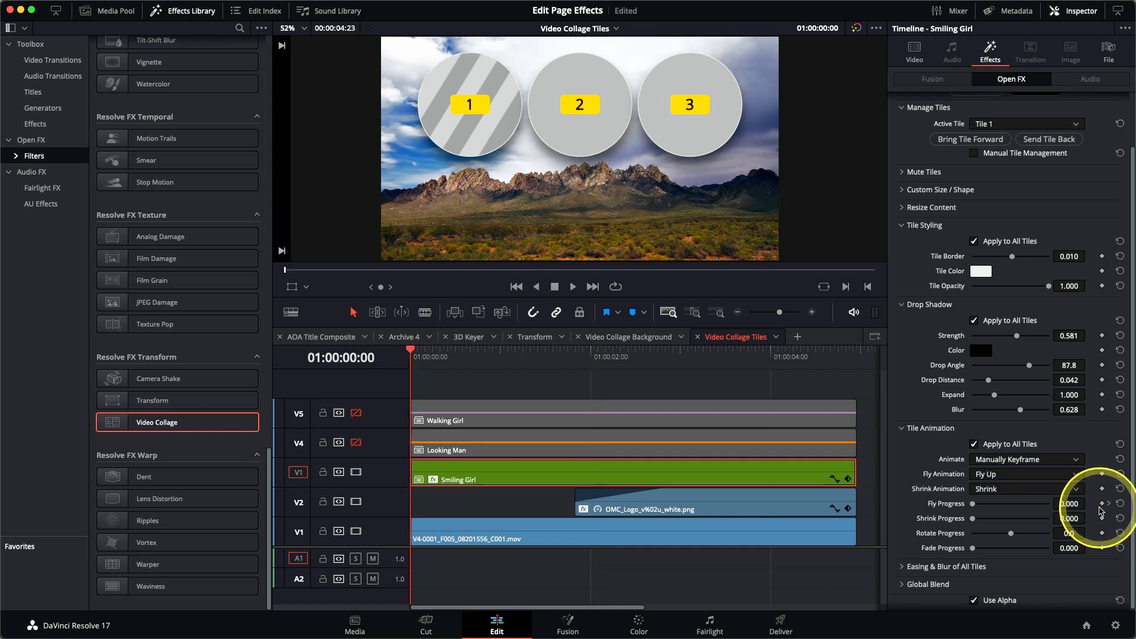
left_click_drag(974, 508, 1014, 507)
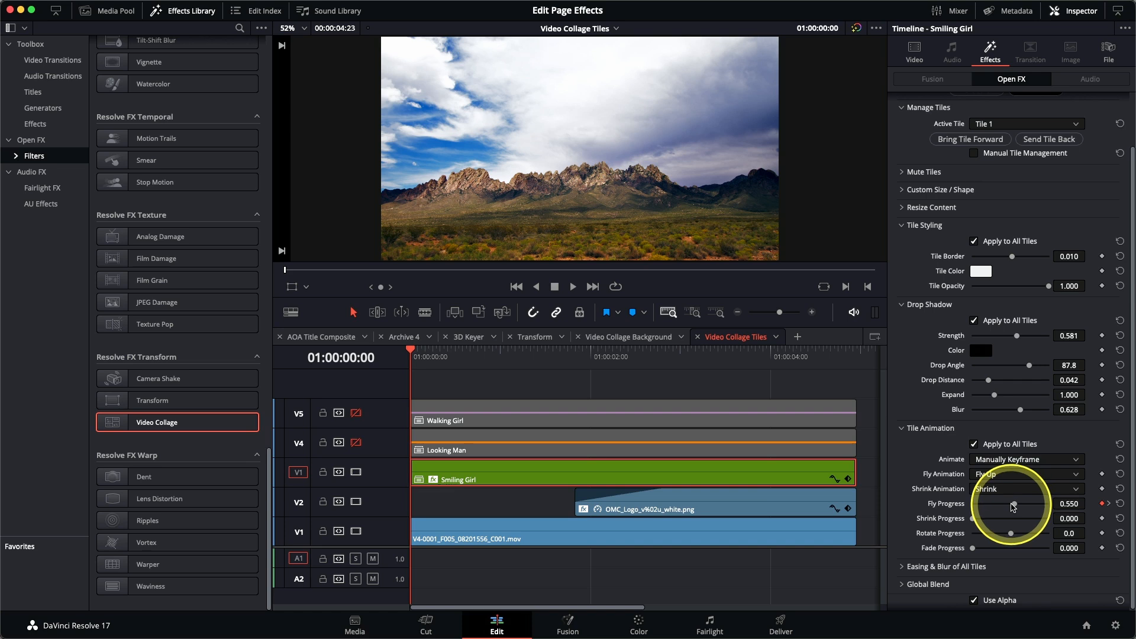
key("space")
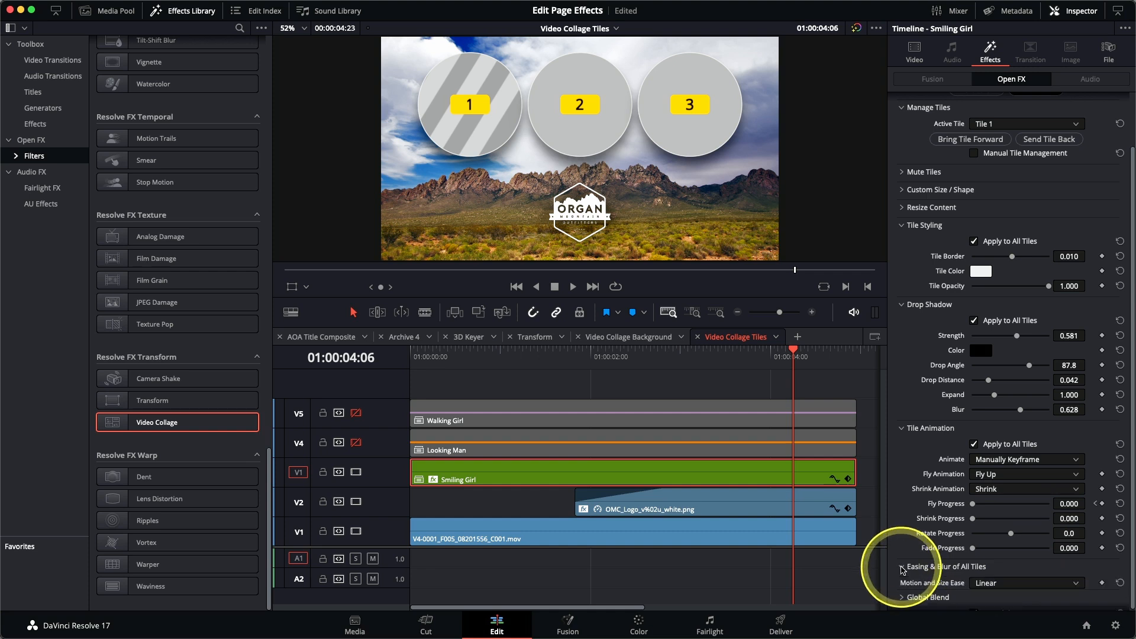
Step: Set the tiles' Animation Effect Ease to Out with an Ease Amount of 0.666, and play the result from the start
scroll(910, 535, "down", 3)
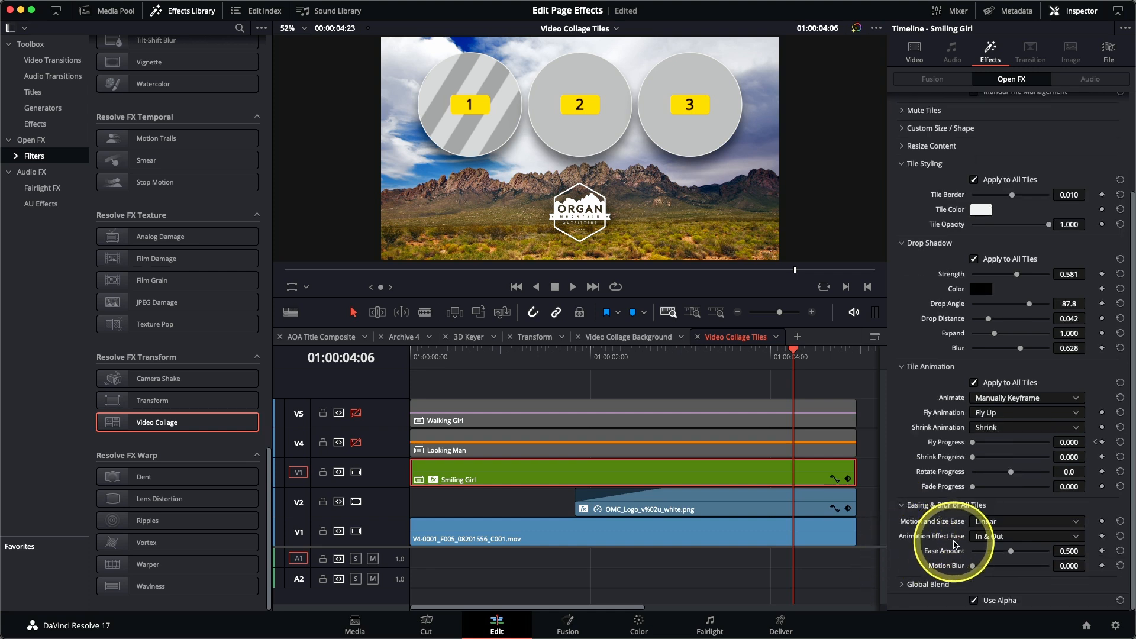
left_click(1015, 536)
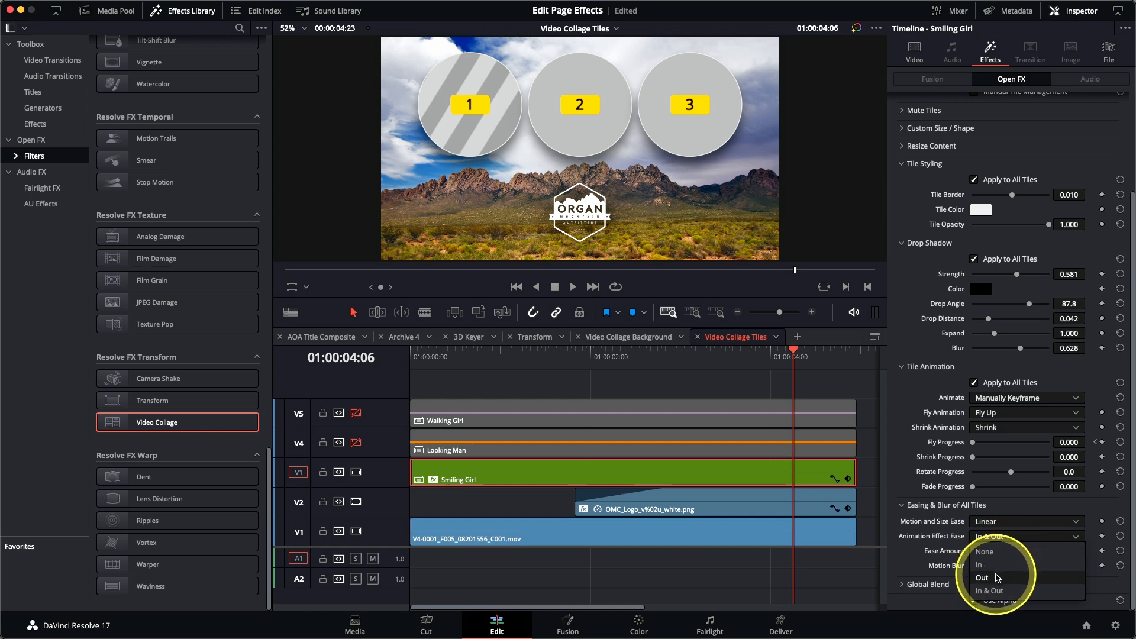
left_click(998, 578)
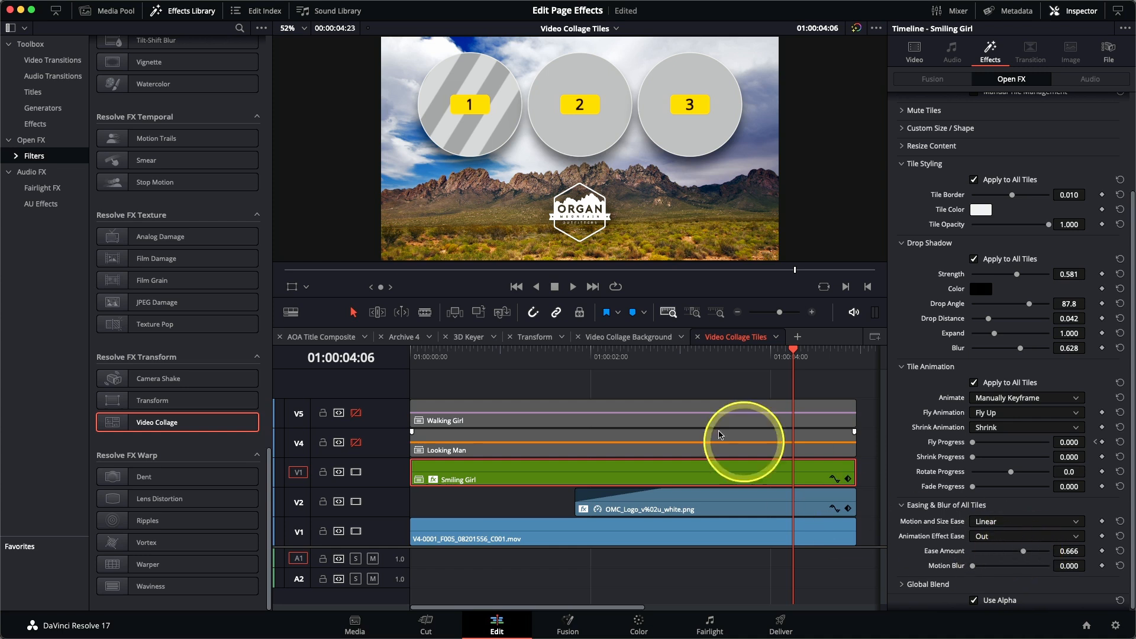
left_click_drag(622, 355, 398, 373)
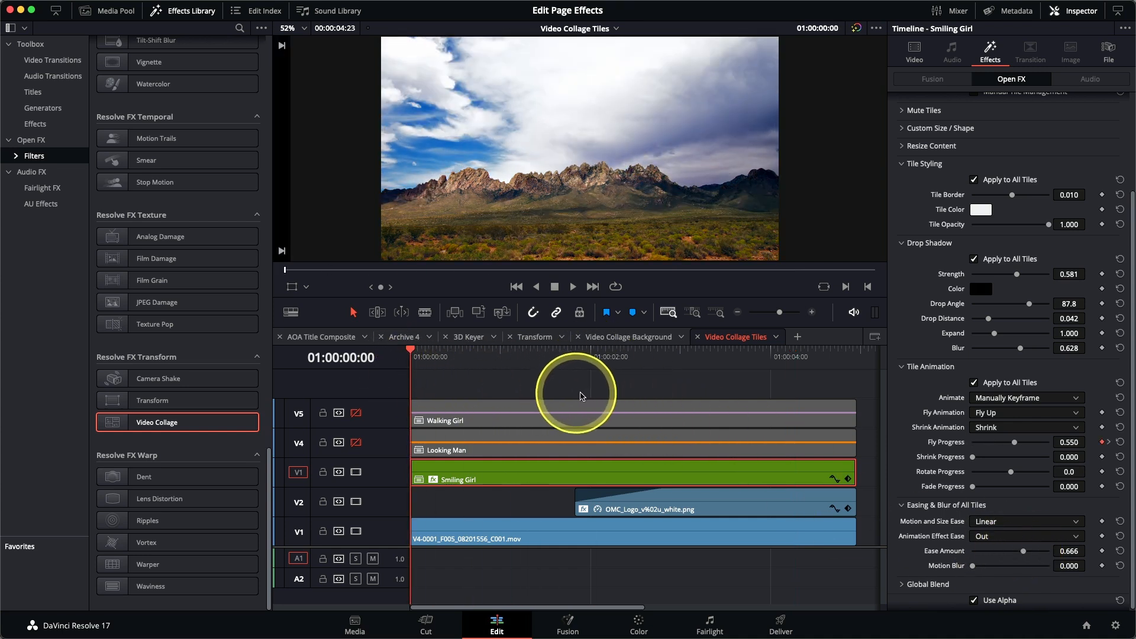
key("space")
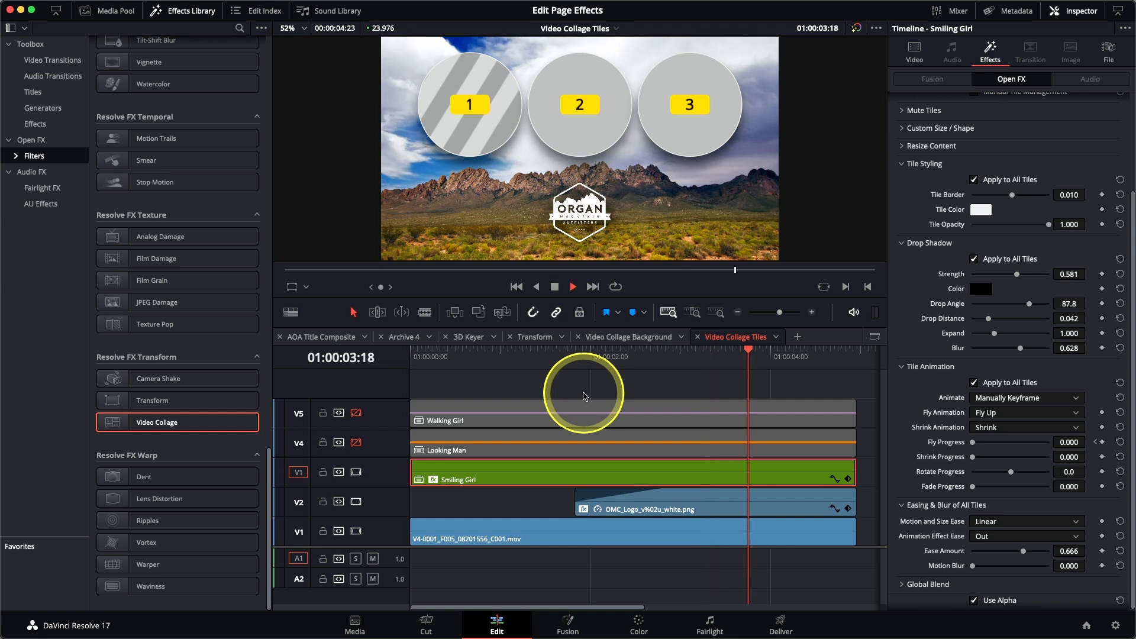
key("space")
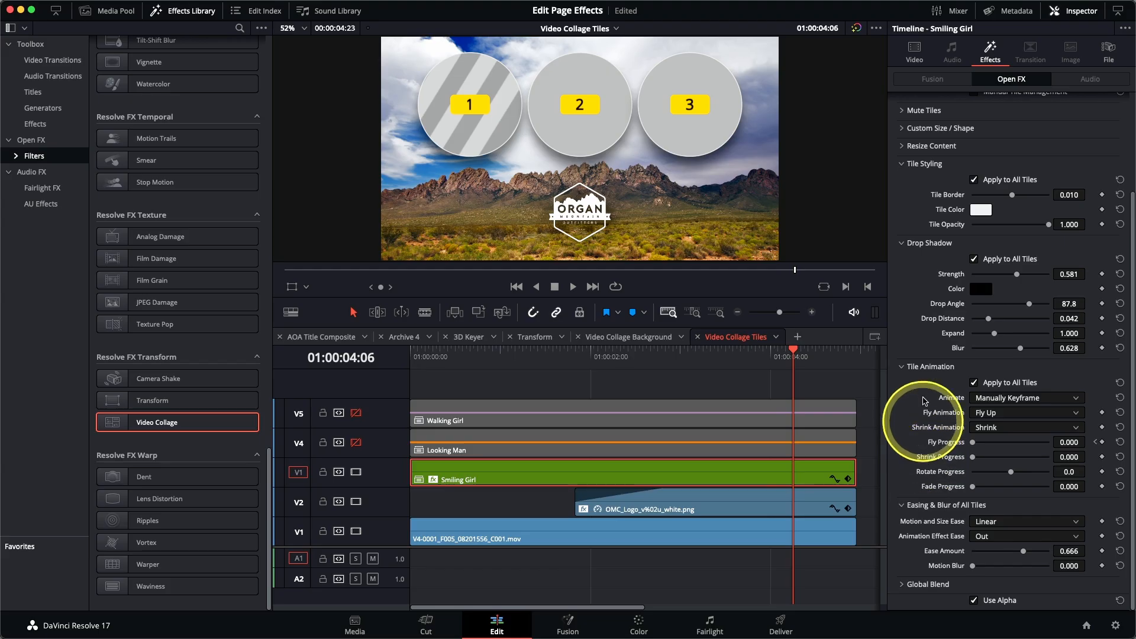
Step: Turn off the layout preview and reframe the Smiling Girl content in Tile 1 with Pan 0.085 and Tilt 0.085
scroll(929, 306, "up", 4)
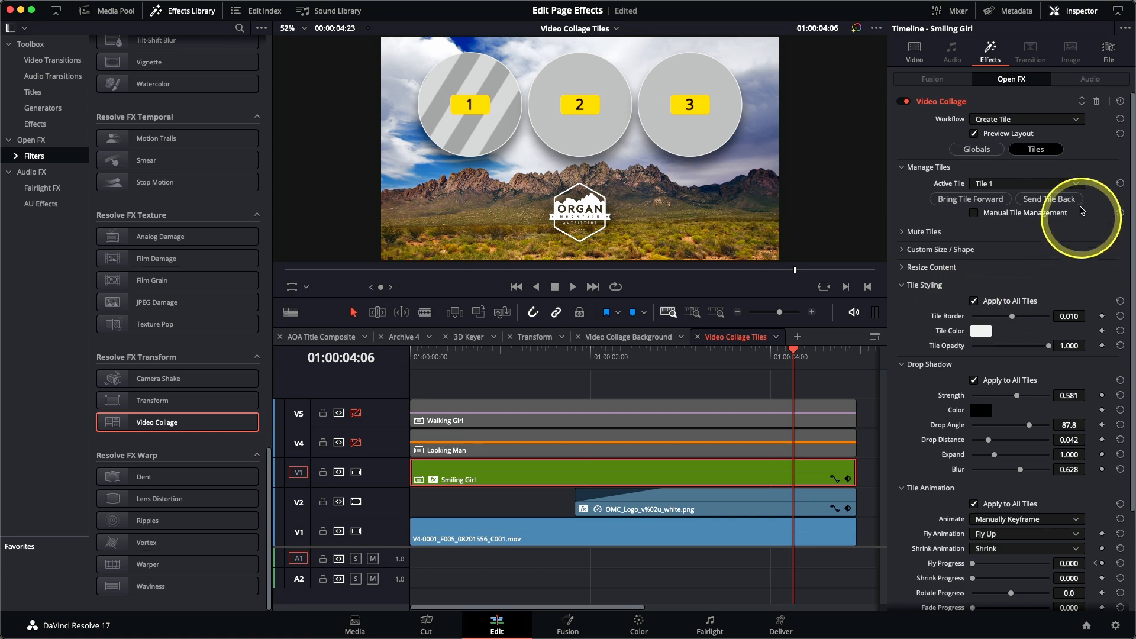
left_click(1001, 136)
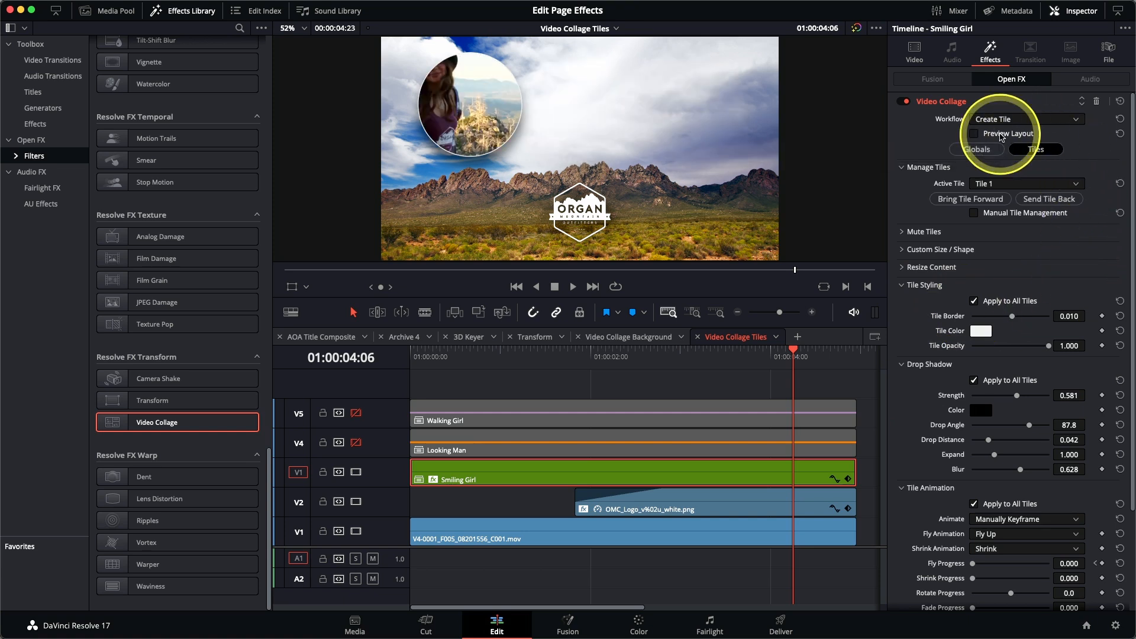
left_click(903, 269)
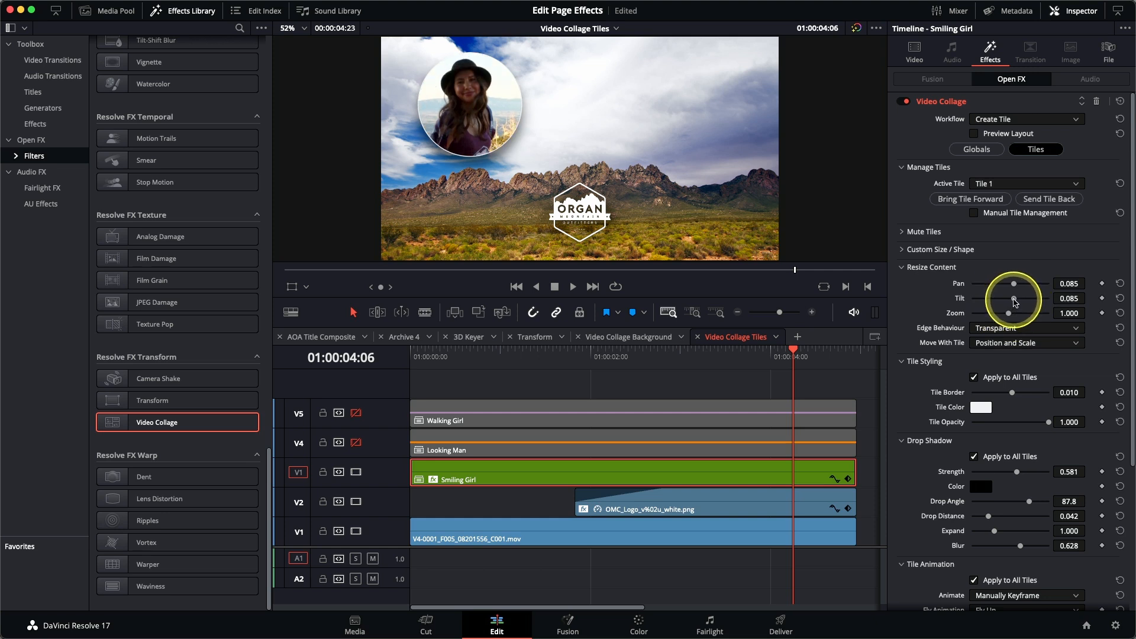
Step: Play the Smiling Girl tile's animation from the start and set its Motion Blur to 0.837
left_click_drag(545, 364, 384, 361)
key("space")
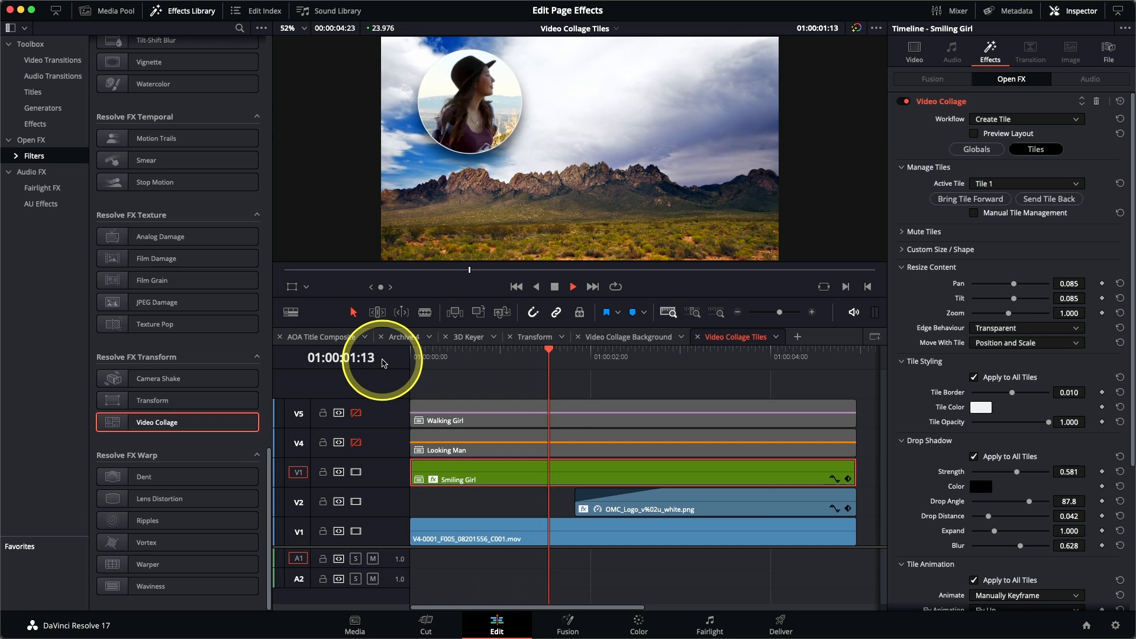
key("space")
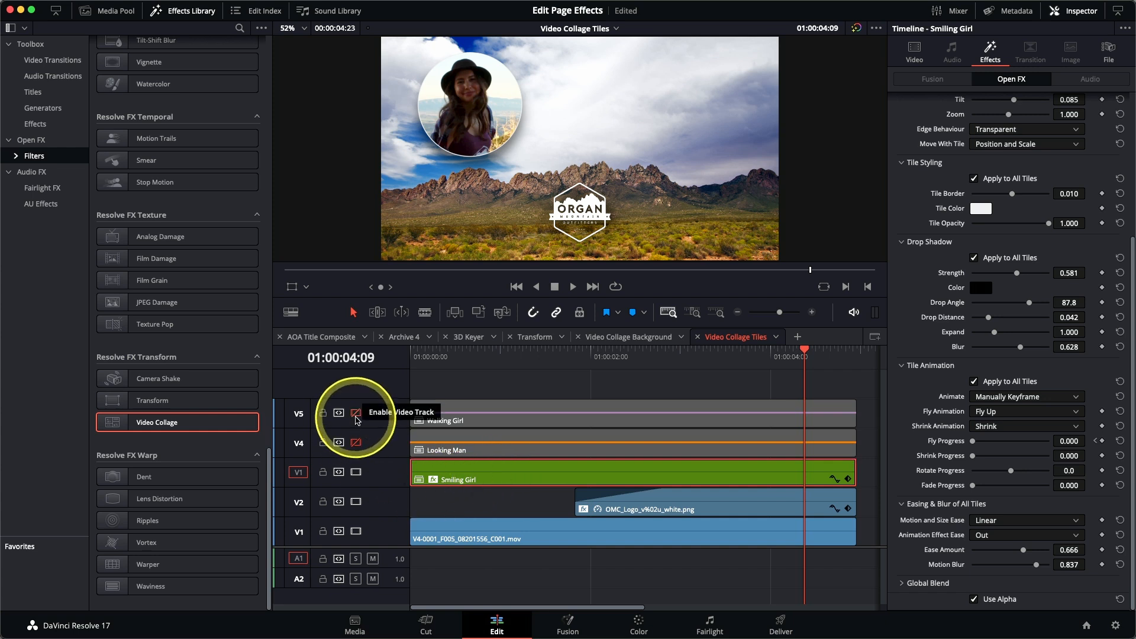
Step: Enable video track V4 and paste only the Plugins attributes from Smiling Girl onto the Looking Man clip, maintaining keyframe timing
left_click(356, 443)
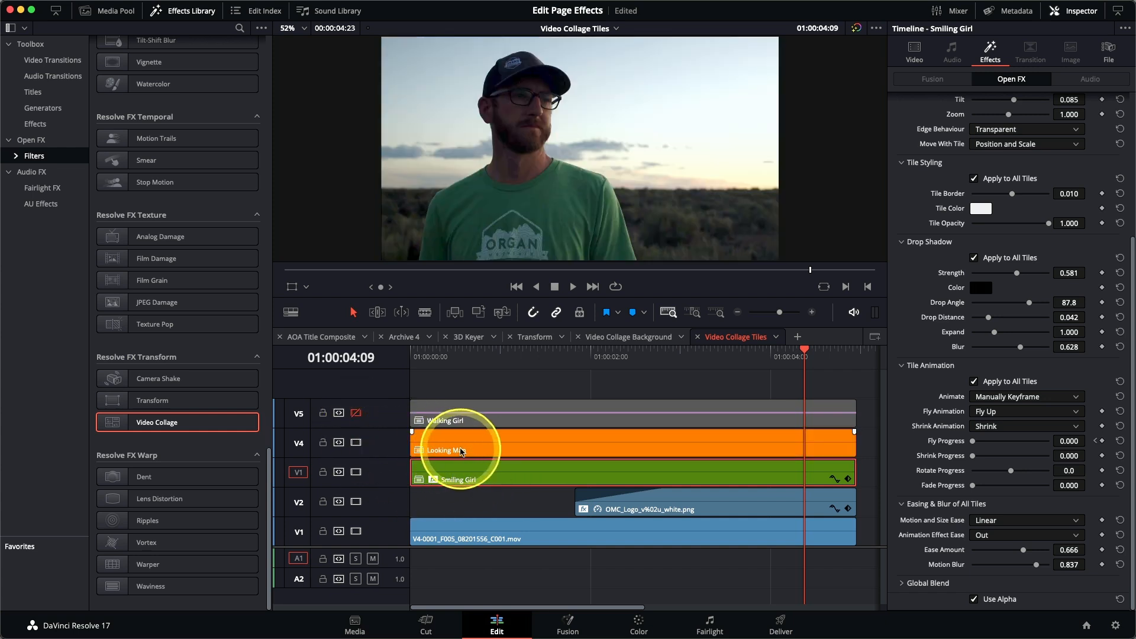
left_click(463, 452)
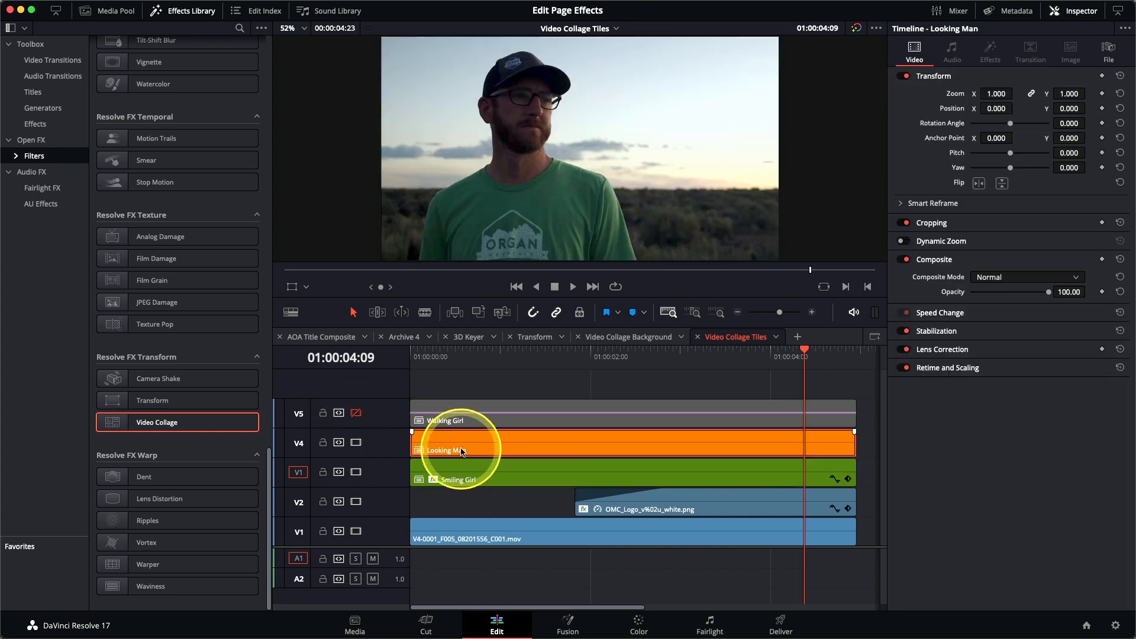
key("alt+v")
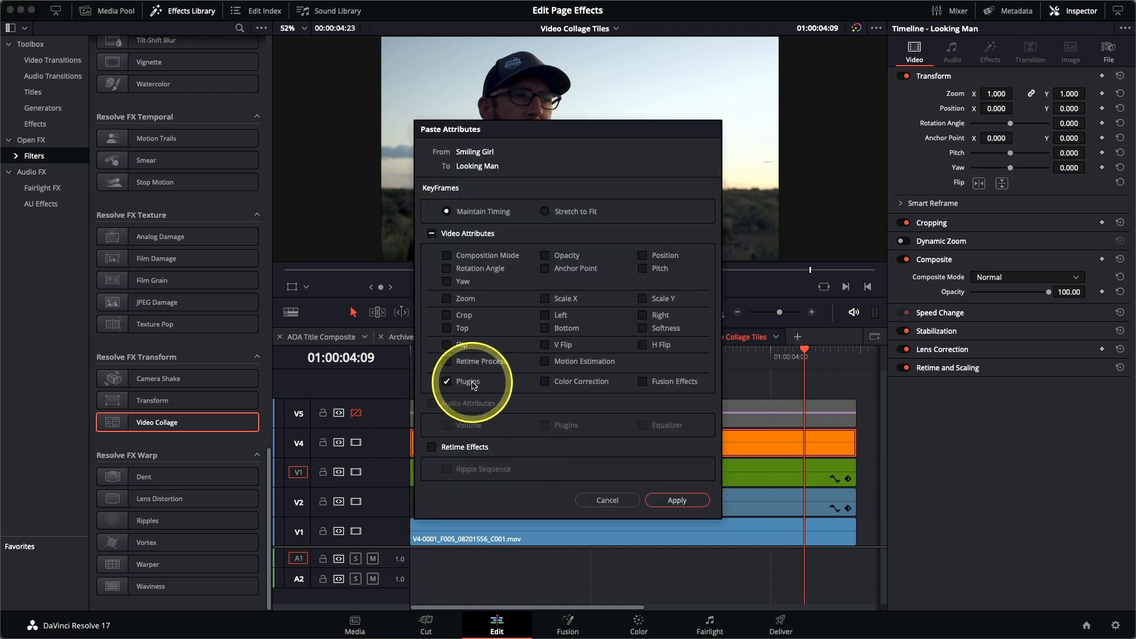
left_click(680, 500)
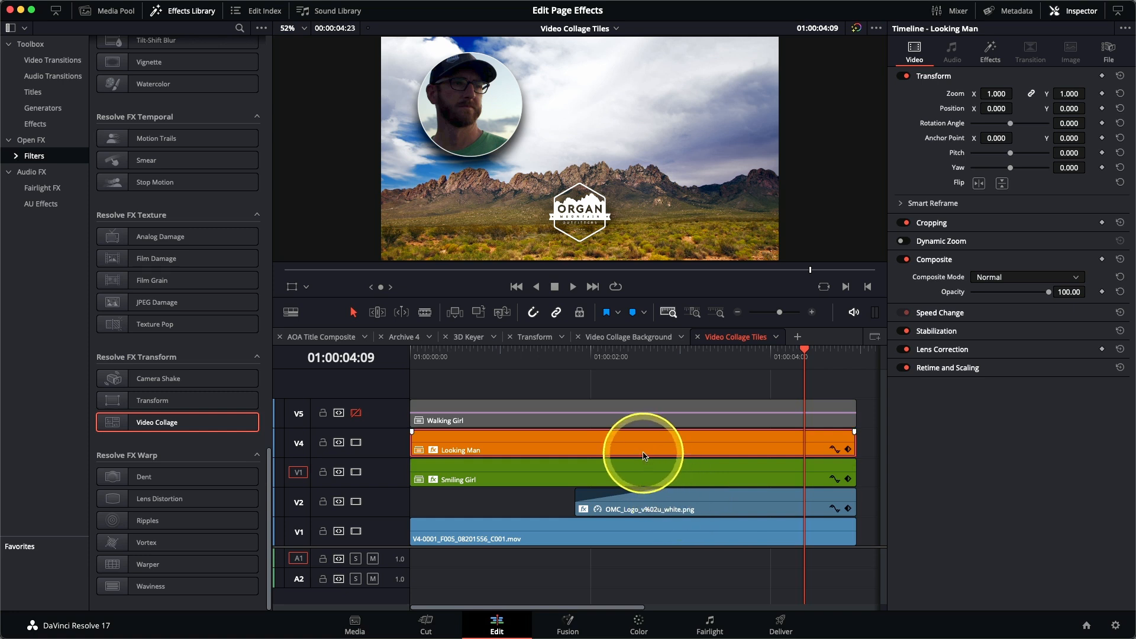
Step: Assign the Looking Man clip to Tile 2 and resize its content with Pan 0.070, Tilt 0.023 and Zoom 0.704
left_click(644, 456)
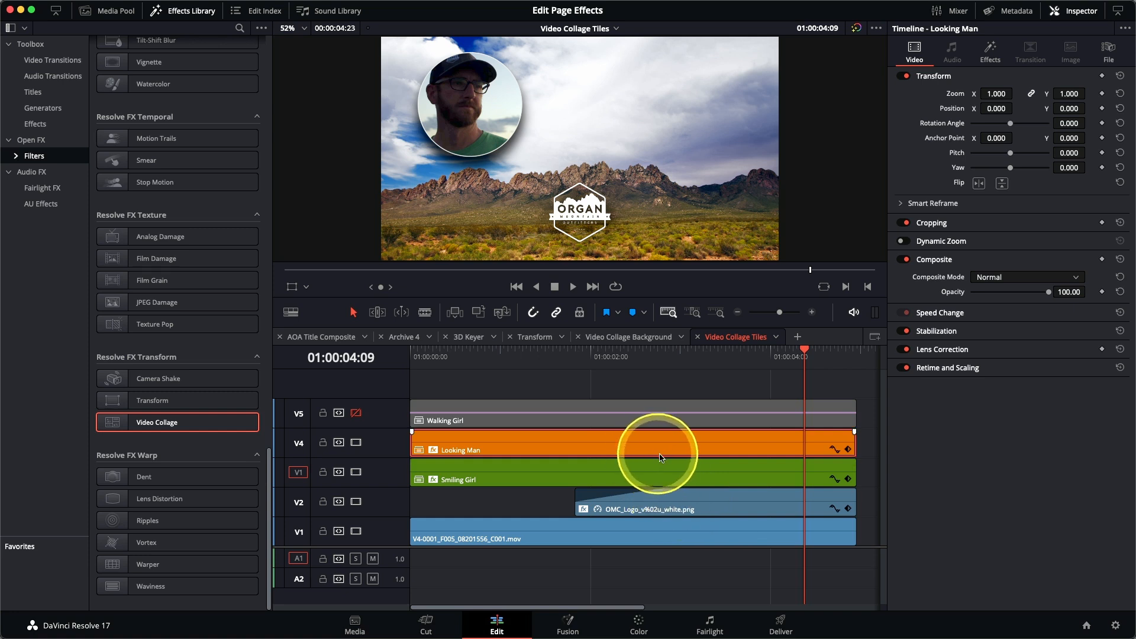
left_click(990, 46)
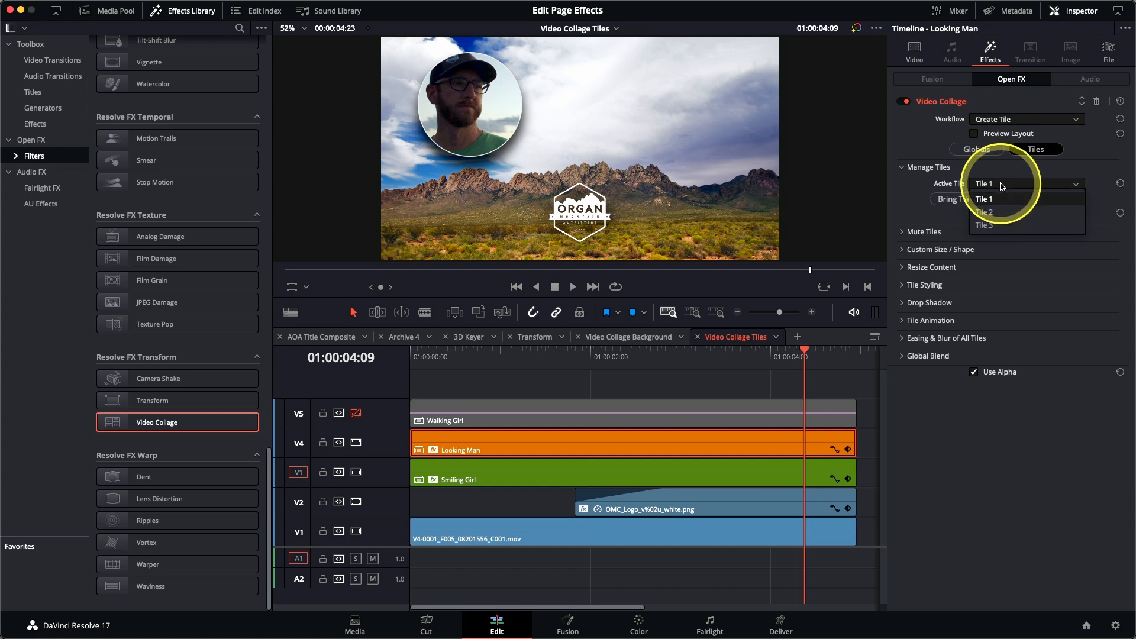
left_click(1001, 213)
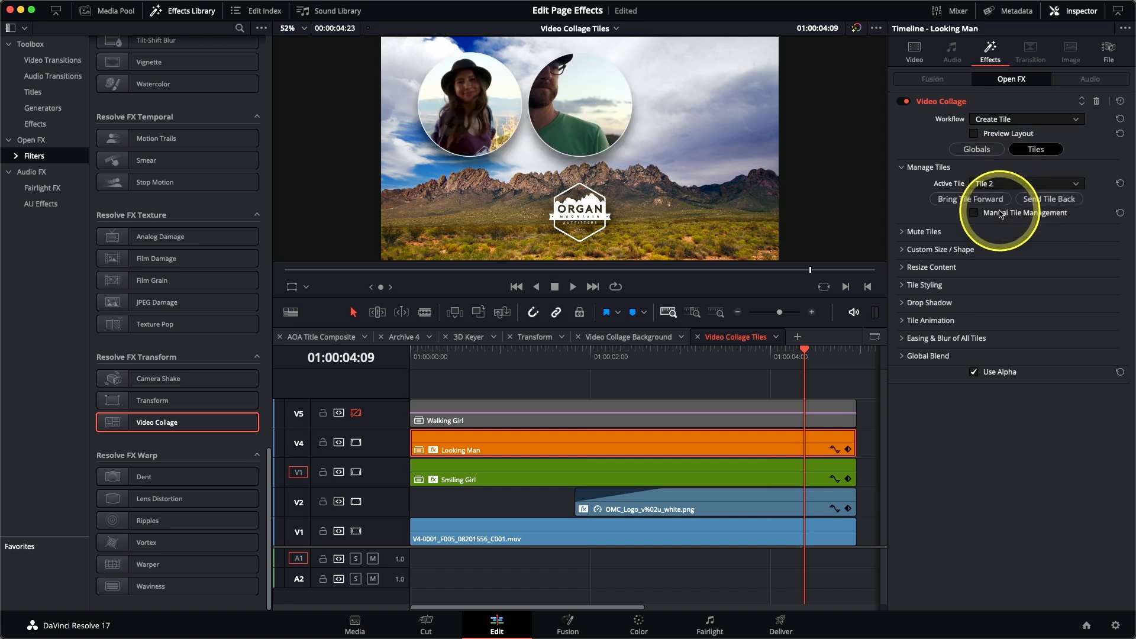
left_click(904, 267)
left_click_drag(1011, 284, 1012, 302)
mouse_move(1010, 300)
left_mouse_down()
mouse_move(1013, 286)
mouse_move(998, 315)
mouse_move(1011, 300)
left_mouse_up()
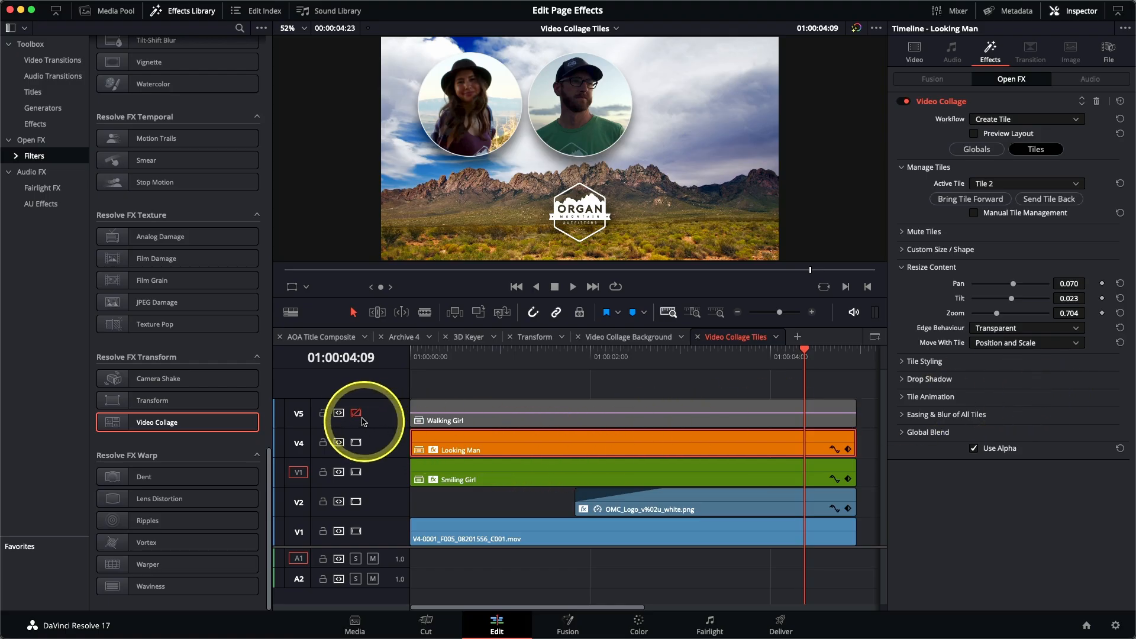
Step: Enable video track V5 and paste only the Plugins attributes from Smiling Girl onto the Walking Girl clip, maintaining keyframe timing
left_click(355, 414)
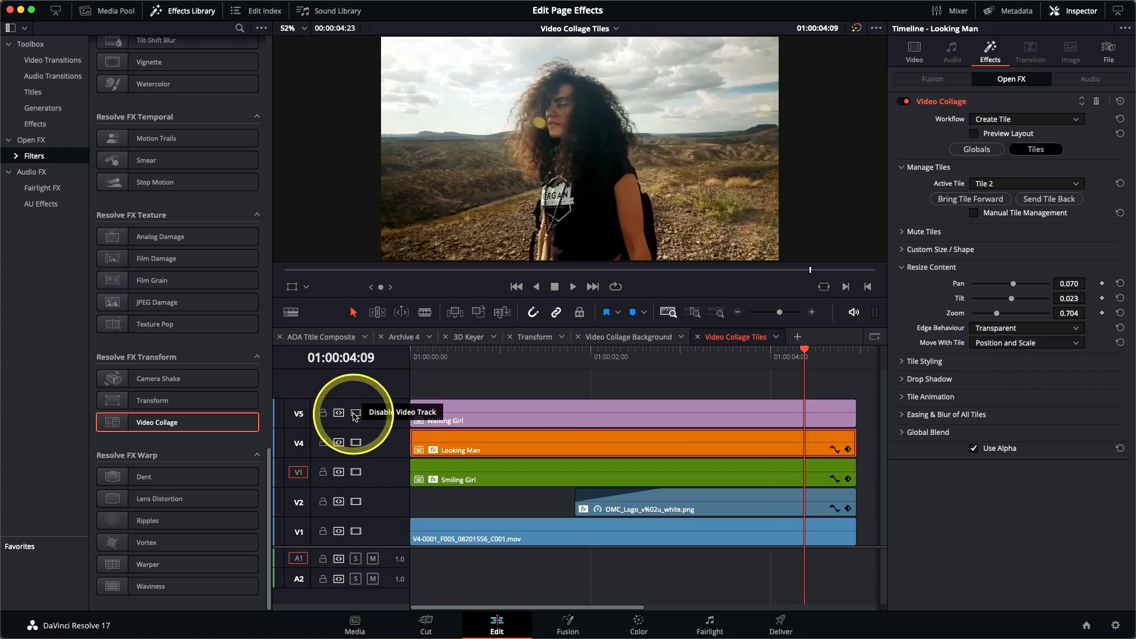
left_click(548, 413)
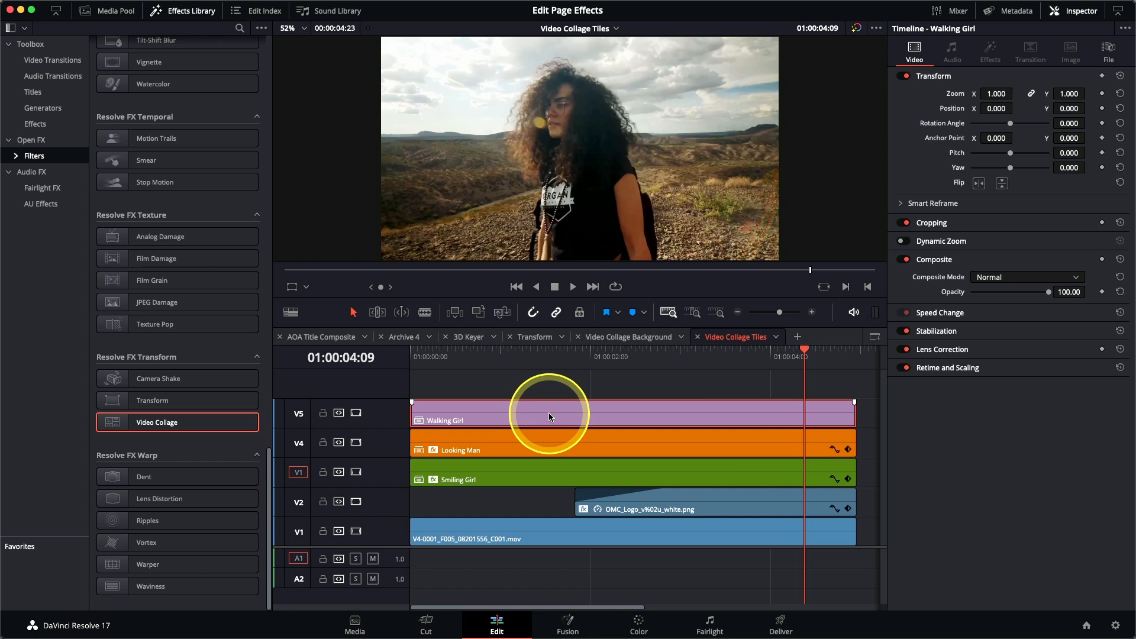
key("alt+v")
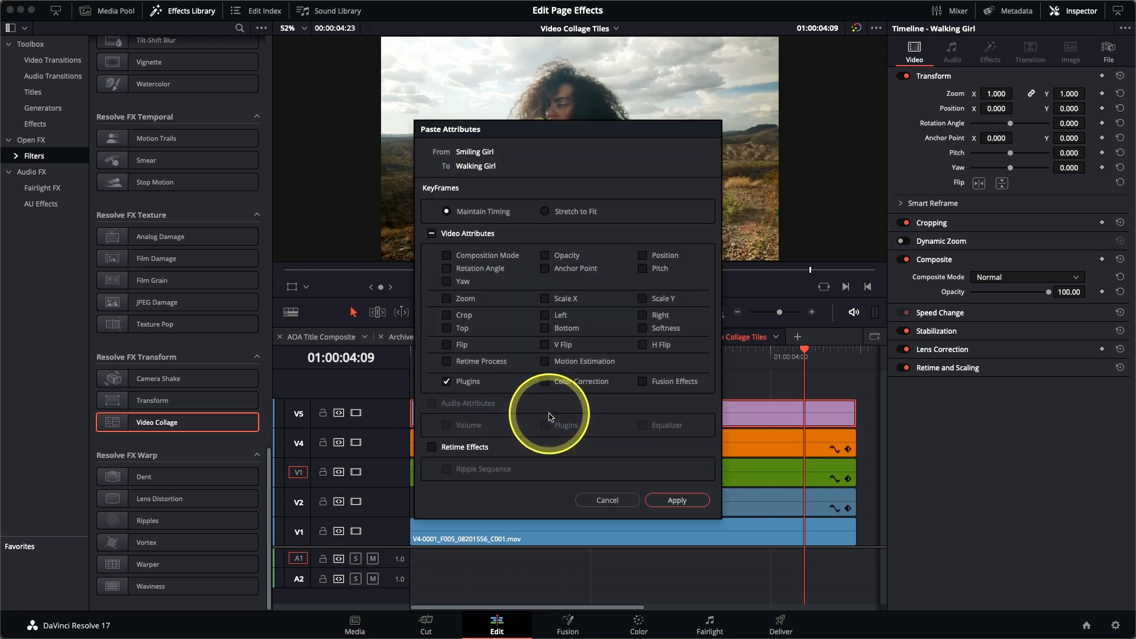
left_click(706, 505)
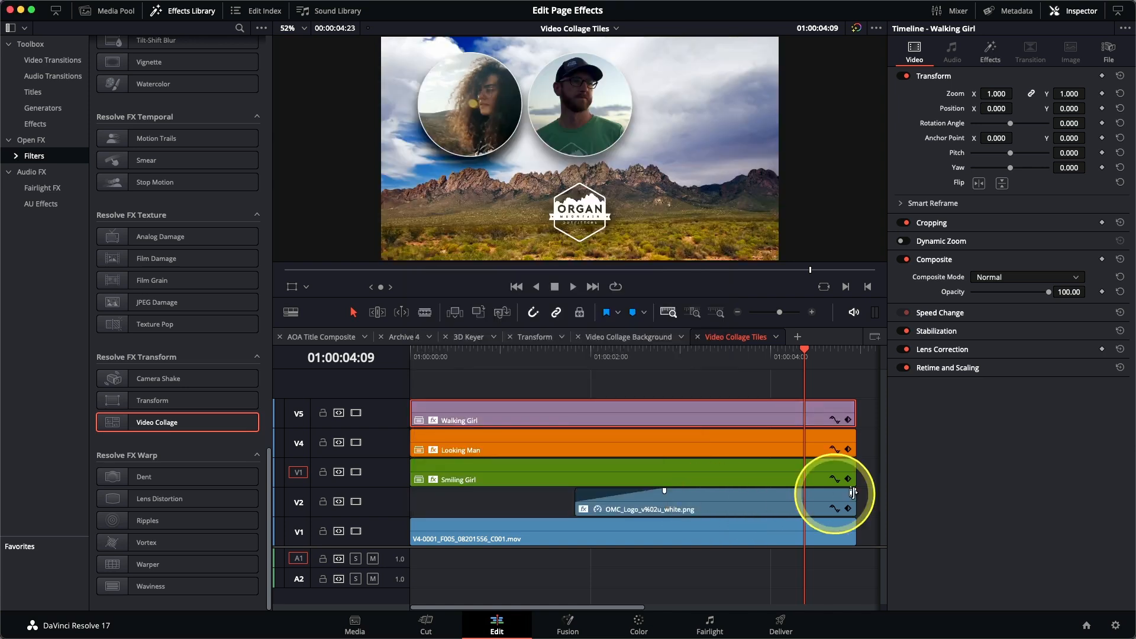
Step: Assign the Walking Girl clip to Tile 3 with a content Zoom of 0.645, and play the collage from the start
left_click(995, 62)
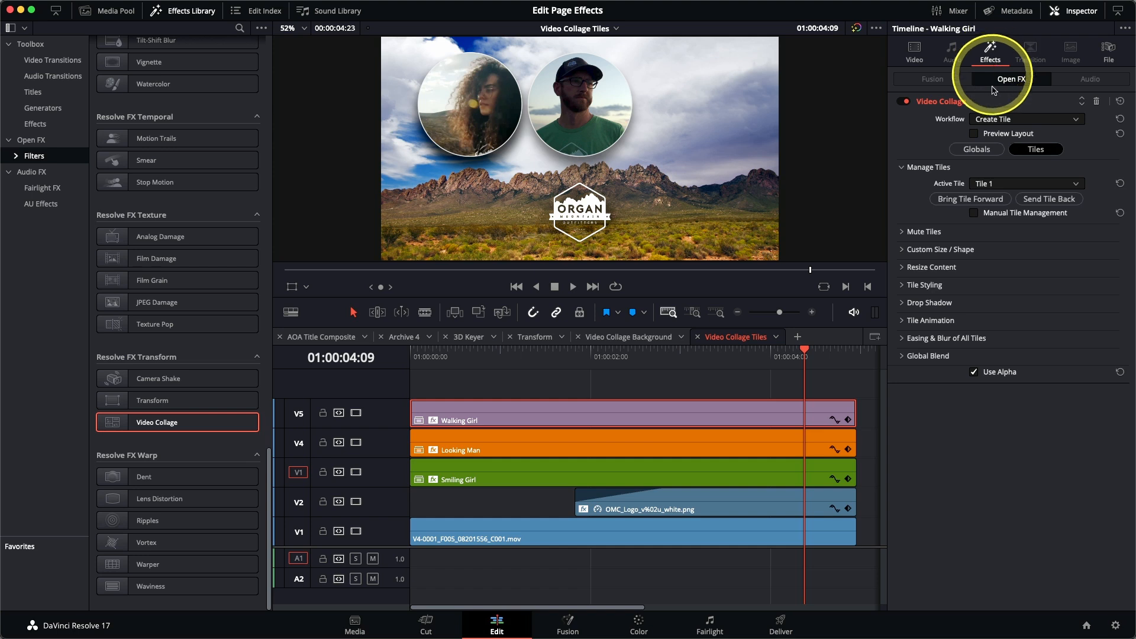
left_click(999, 185)
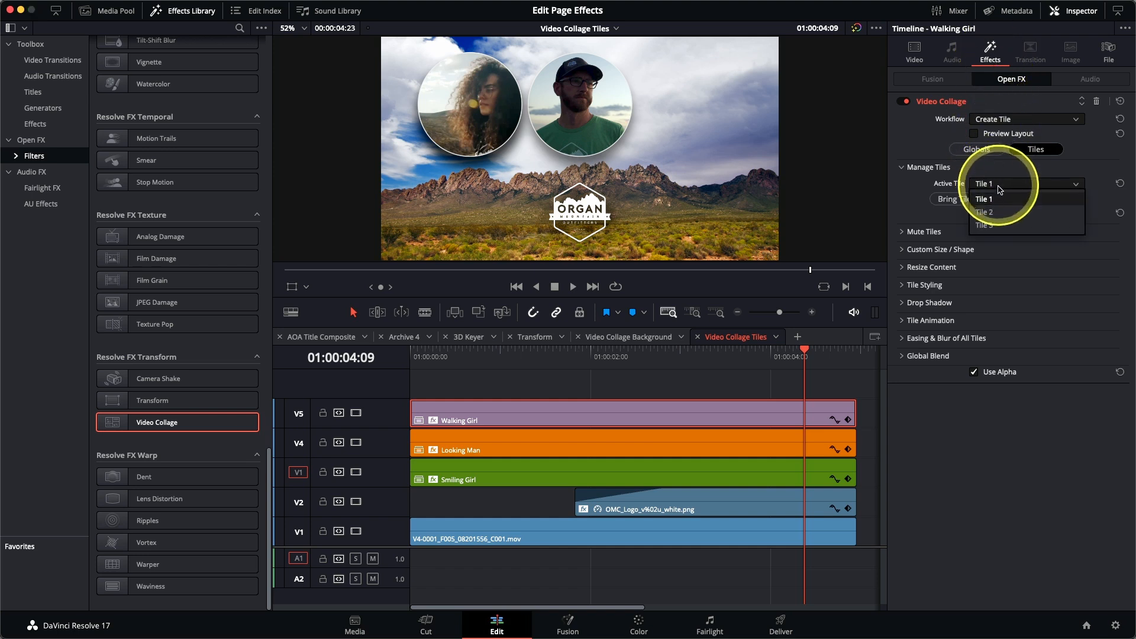
left_click(1000, 225)
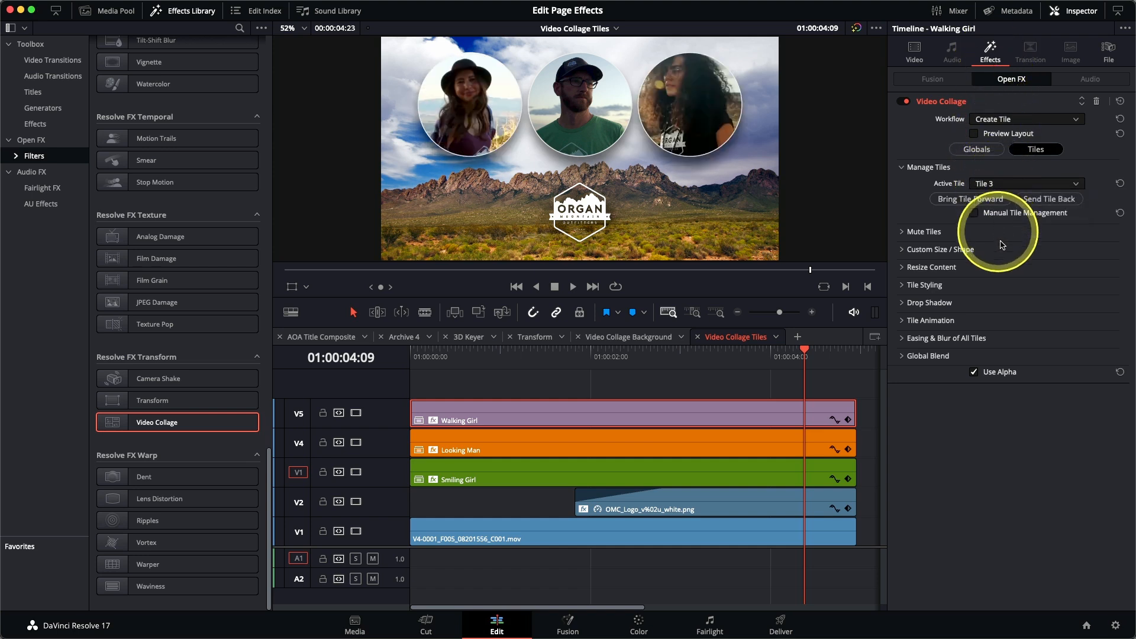
left_click(902, 267)
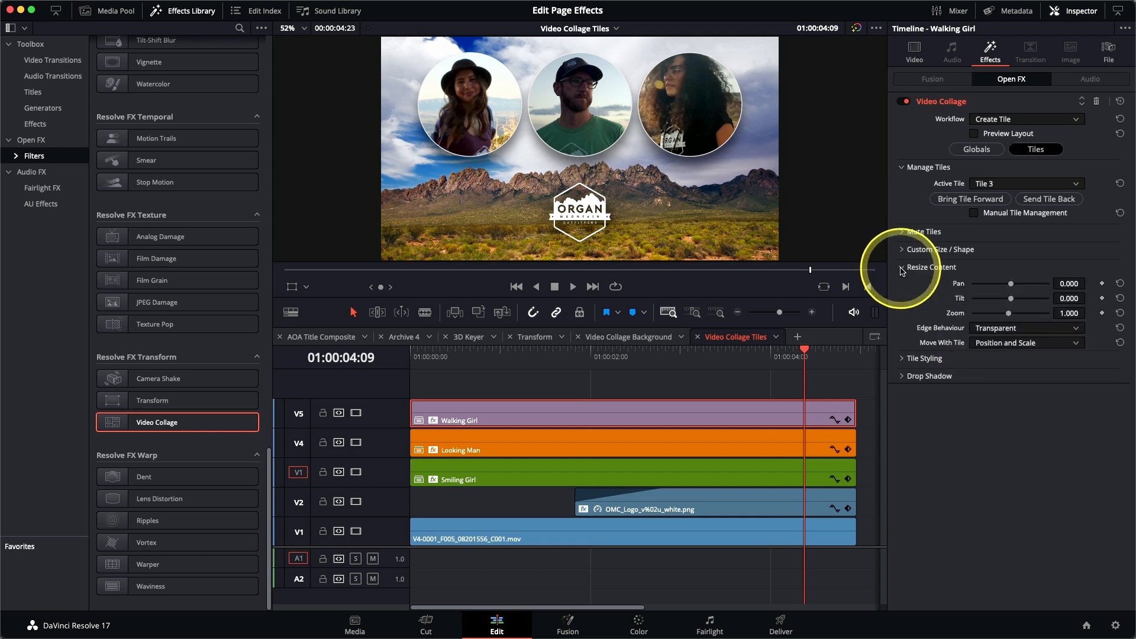
left_click_drag(1011, 318, 993, 322)
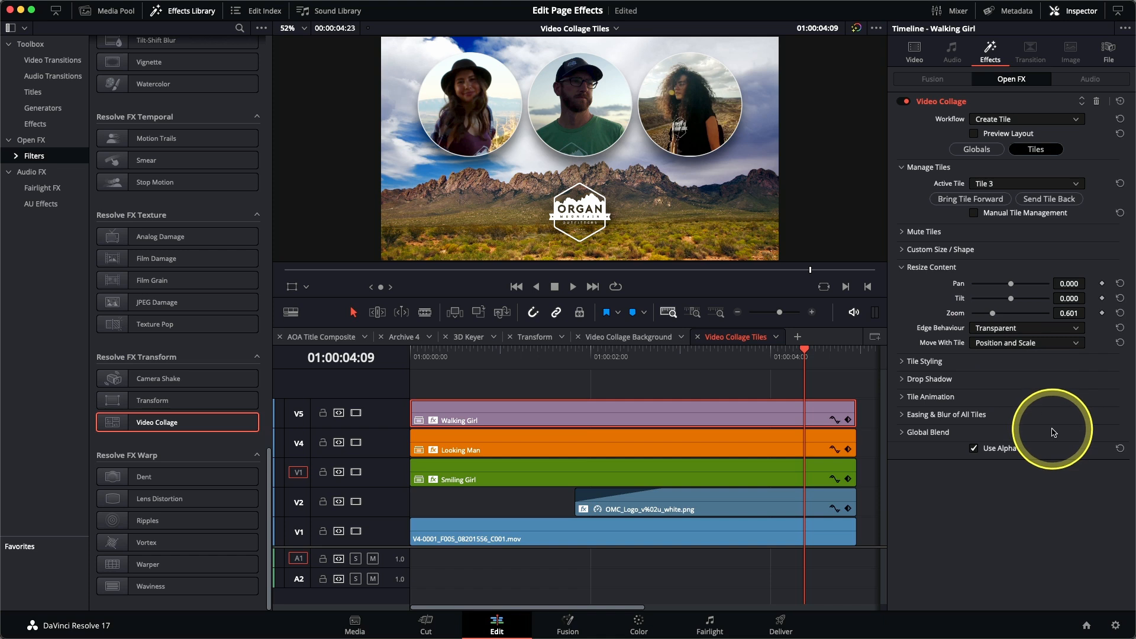
left_click_drag(993, 314, 994, 315)
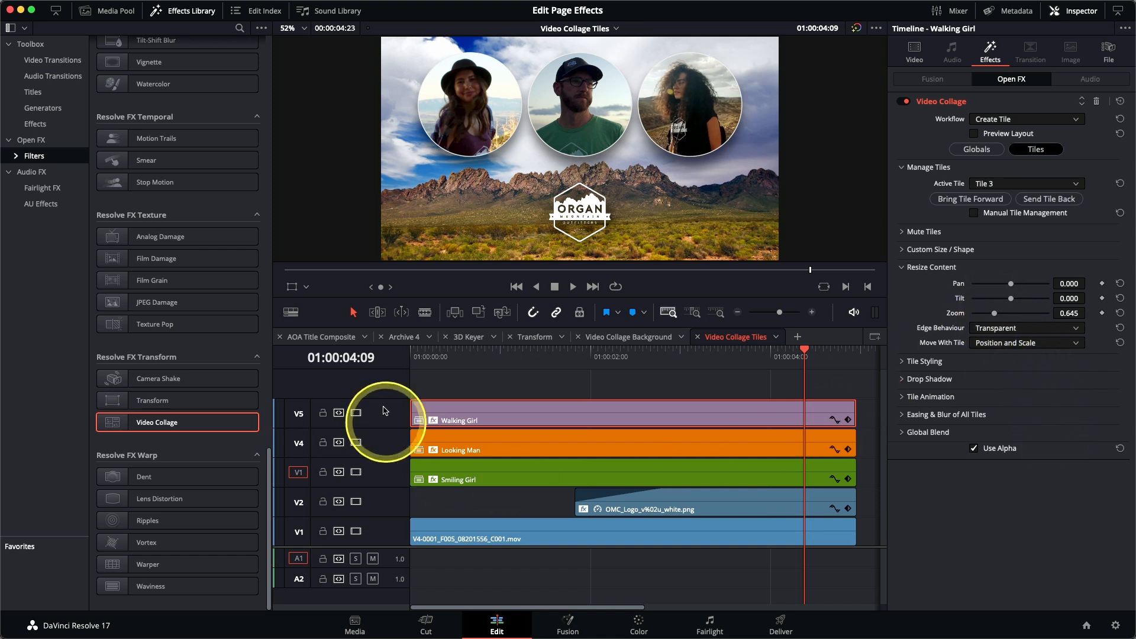
key("Home")
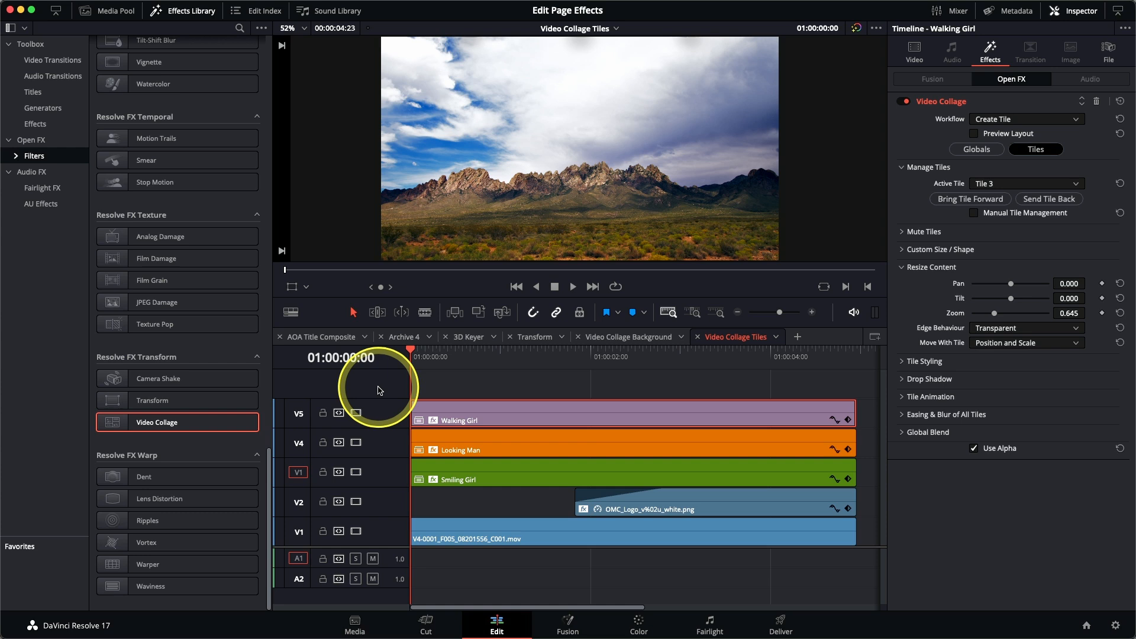
key("space")
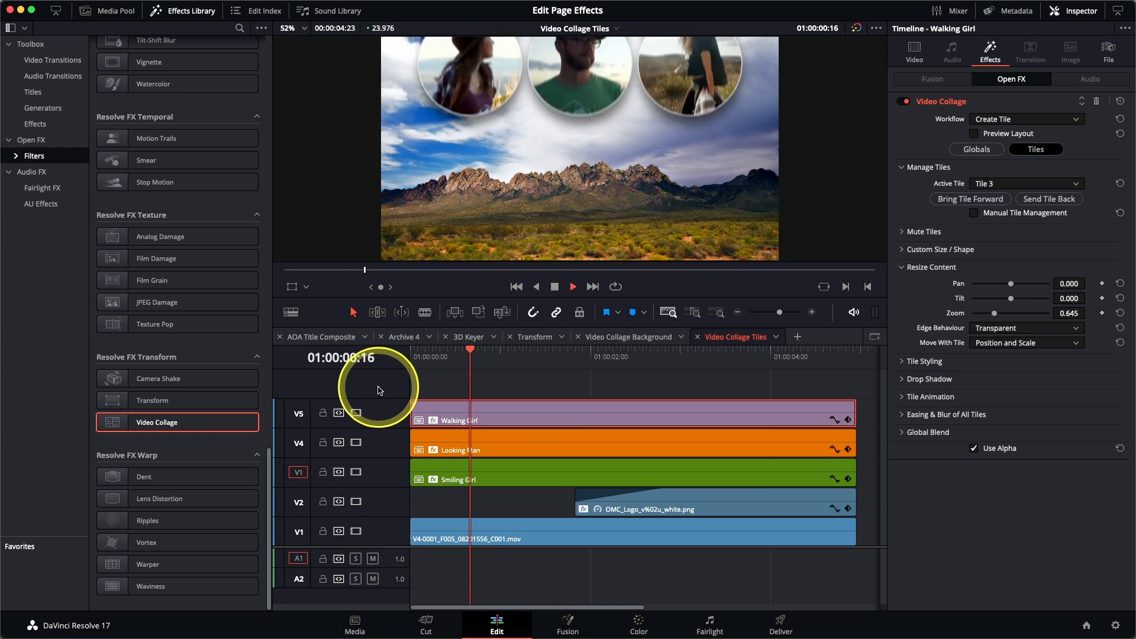